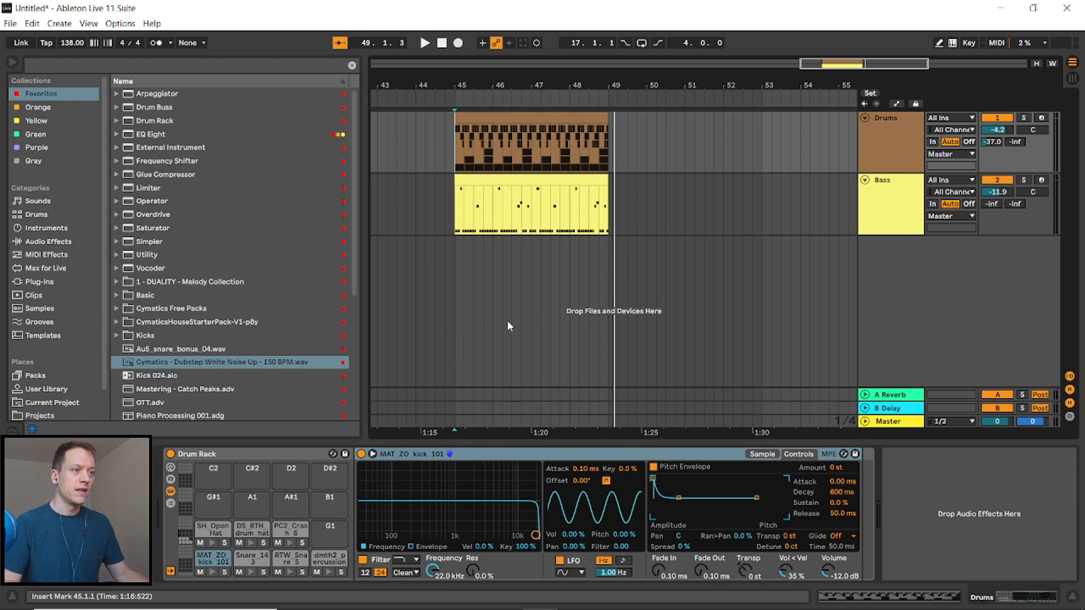
- Paste the copied drum clip at bar 17 on the Drums track
{"action": "key", "text": "minus"}
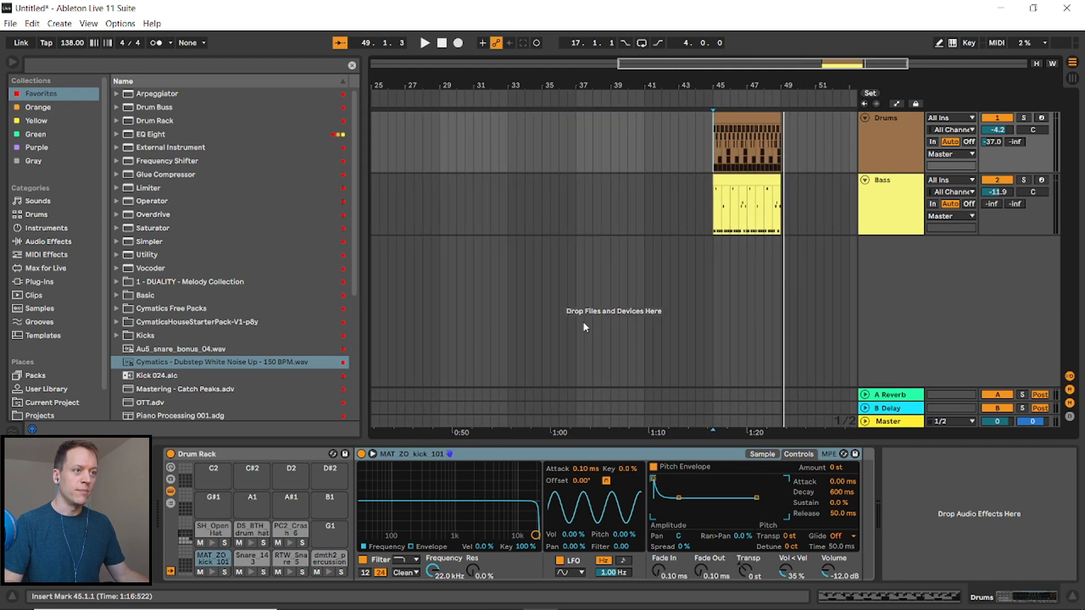
{"action": "key", "text": "minus"}
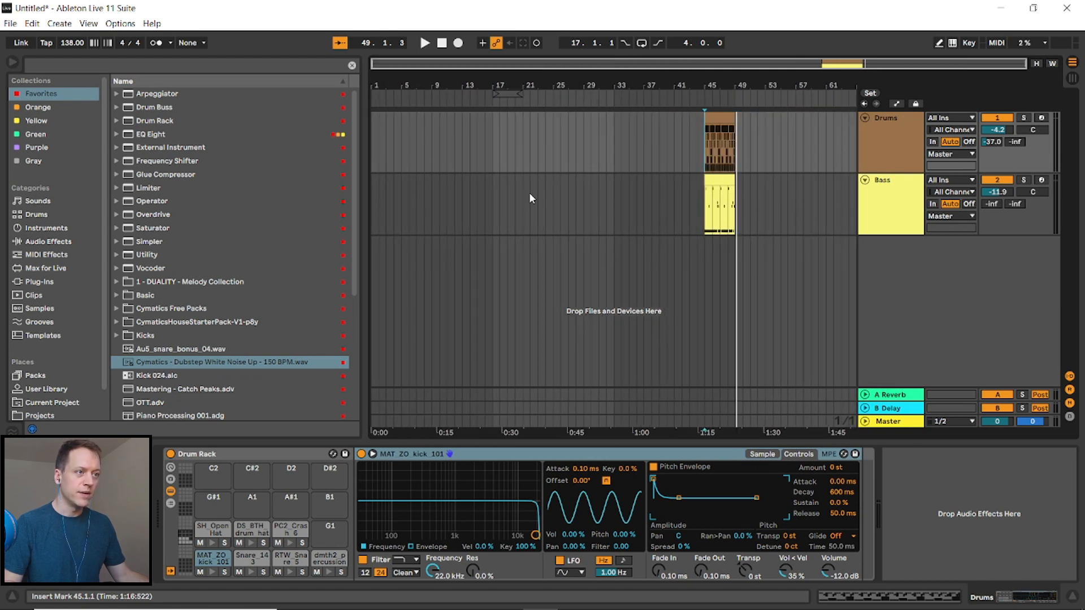
{"action": "left_click", "coordinate": [723, 118]}
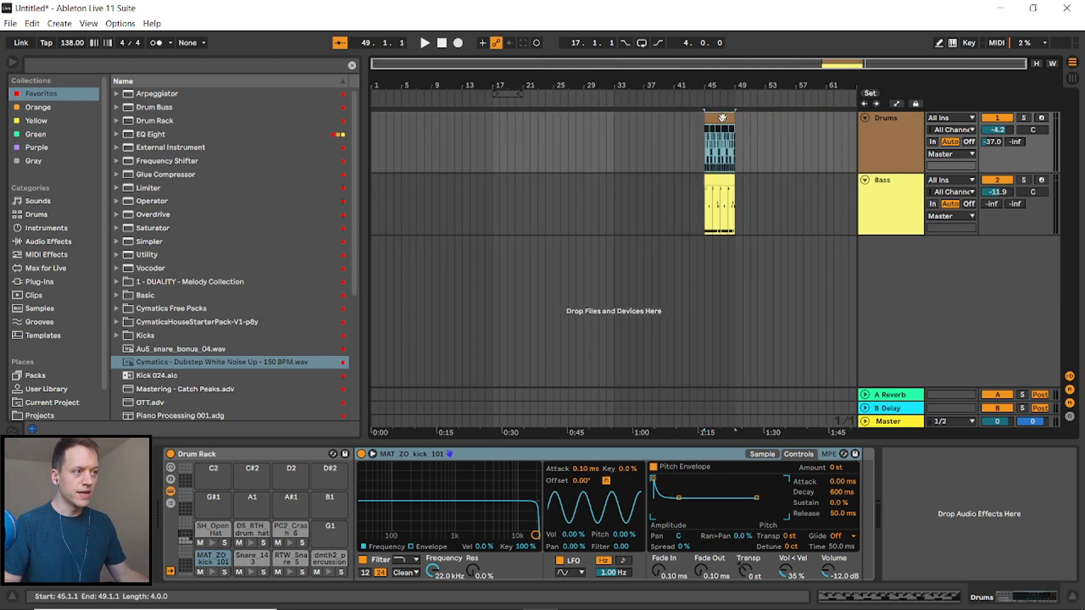
{"action": "left_click", "coordinate": [492, 147]}
{"action": "key", "text": "ctrl+v"}
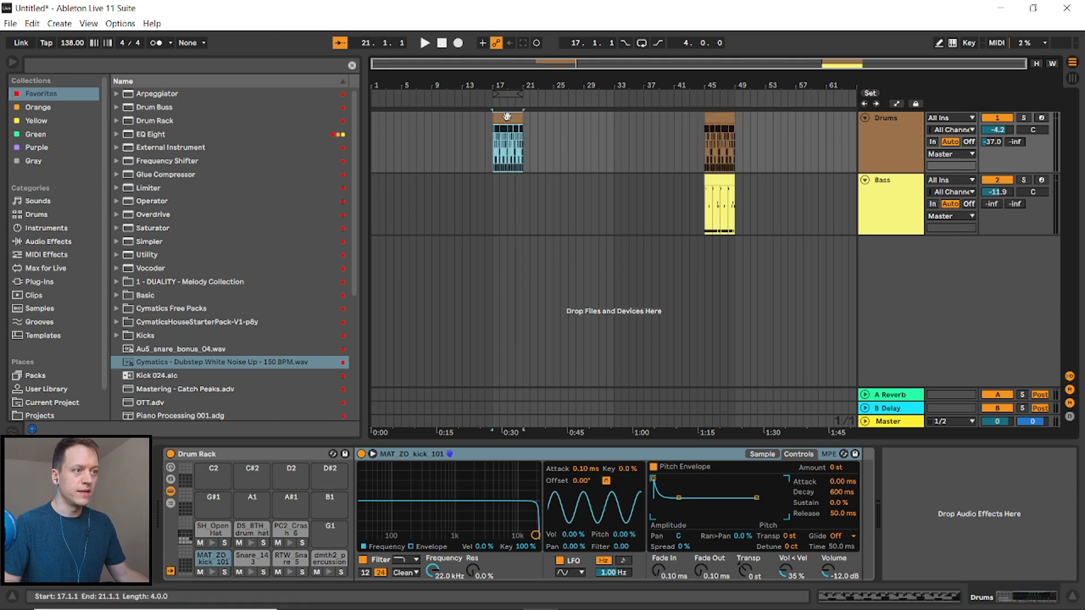
- Open the pasted drum clip and delete all of its notes except the kicks
{"action": "double_click", "coordinate": [507, 117]}
{"action": "left_click_drag", "start_coordinate": [524, 395], "coordinate": [1076, 486]}
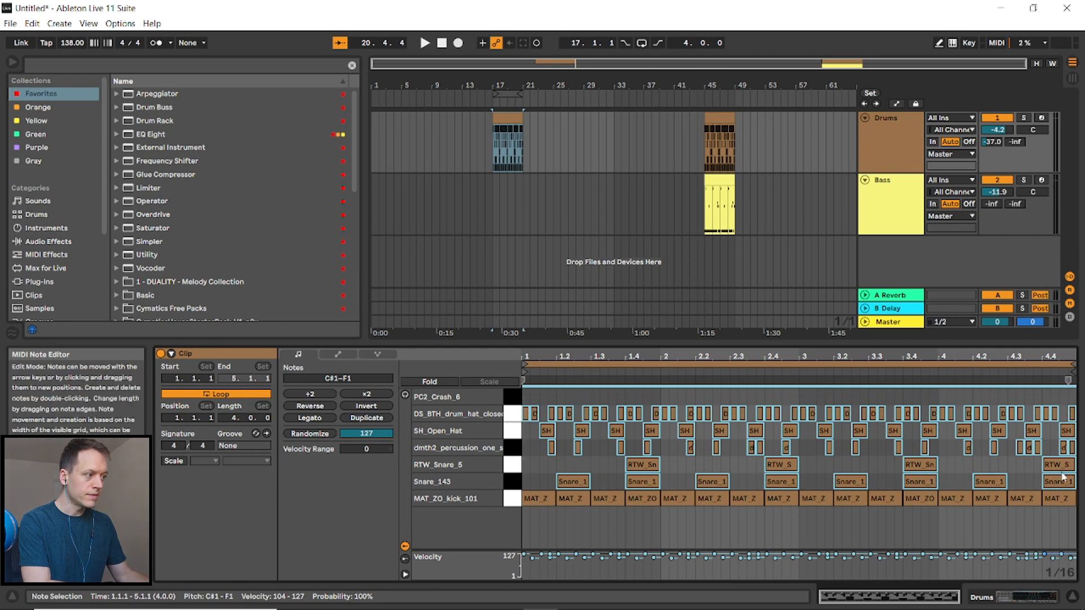
{"action": "key", "text": "Delete"}
- Paste the bass clip at bar 17 on the Bass track
{"action": "left_click", "coordinate": [725, 182]}
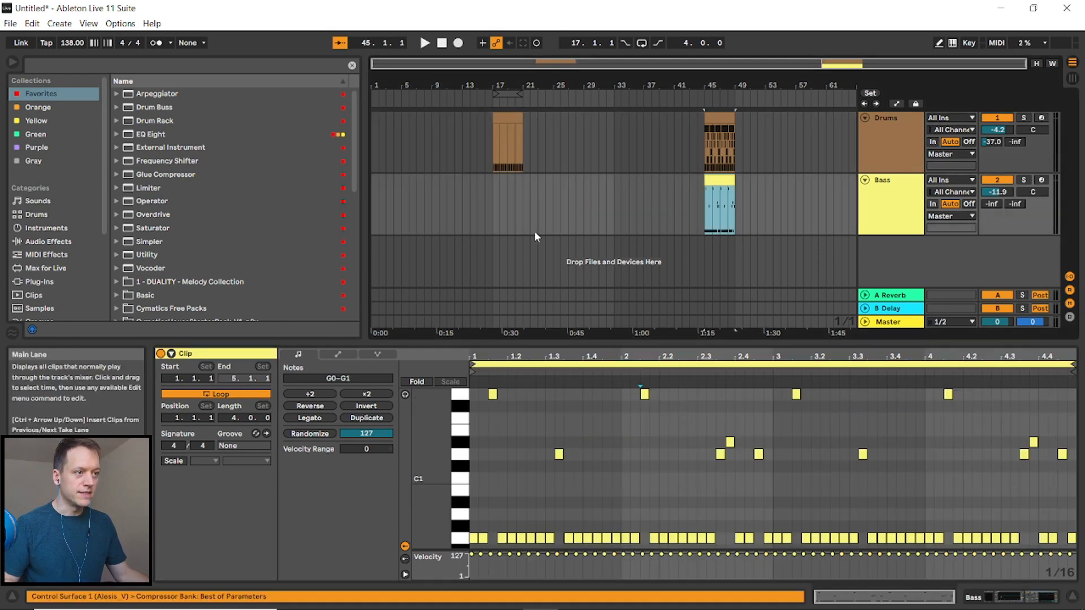
{"action": "left_click", "coordinate": [492, 201]}
{"action": "key", "text": "ctrl+v"}
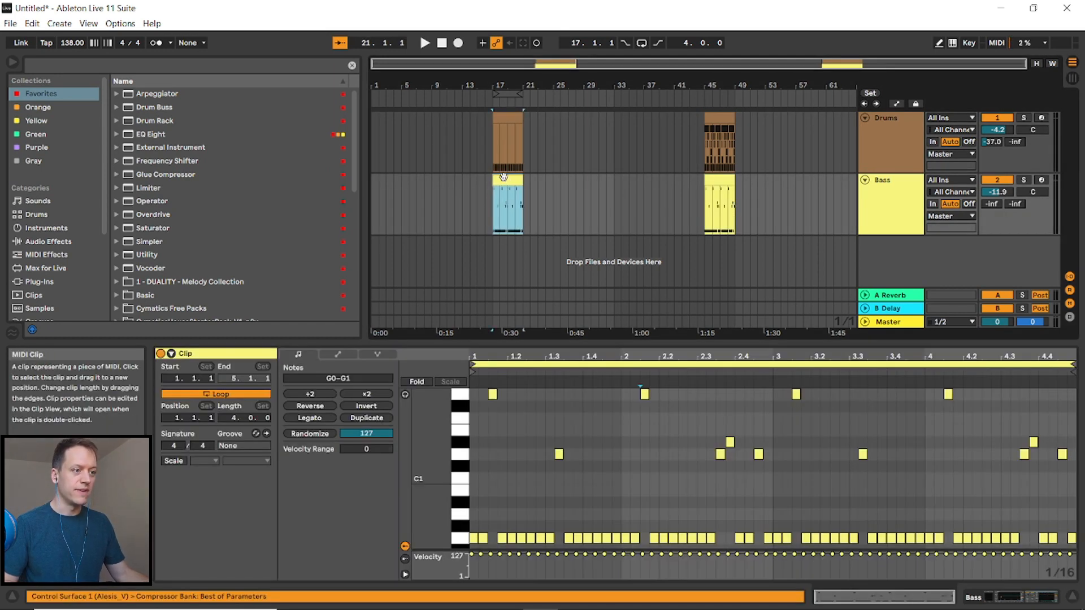
- Adjust the opening G0 notes of the bass clip and delete all the higher notes
{"action": "left_click", "coordinate": [484, 538]}
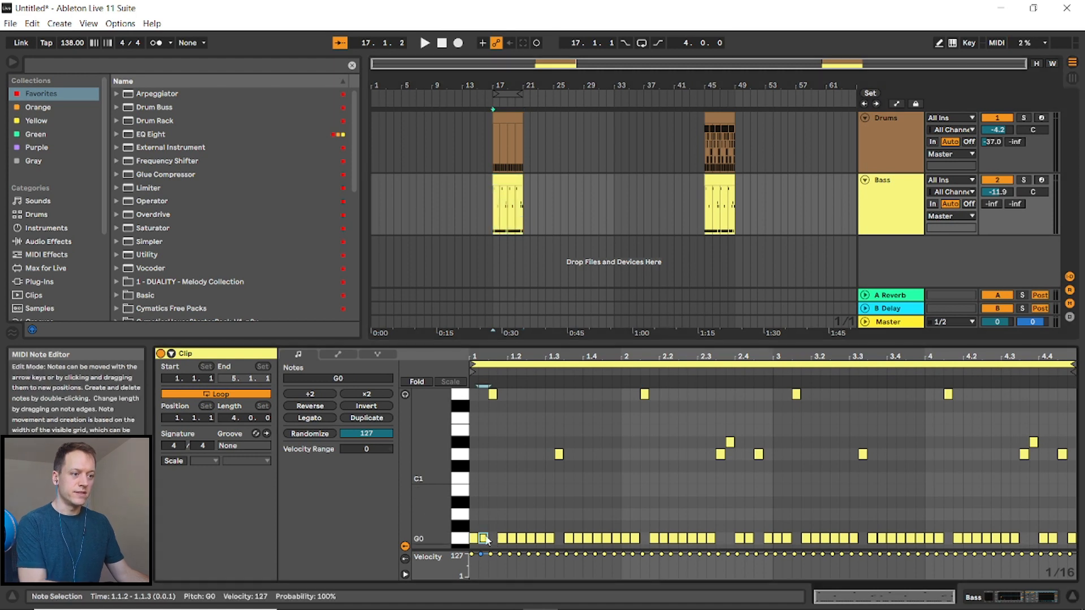
{"action": "key", "text": "Right"}
{"action": "left_click_drag", "start_coordinate": [478, 538], "coordinate": [482, 535]}
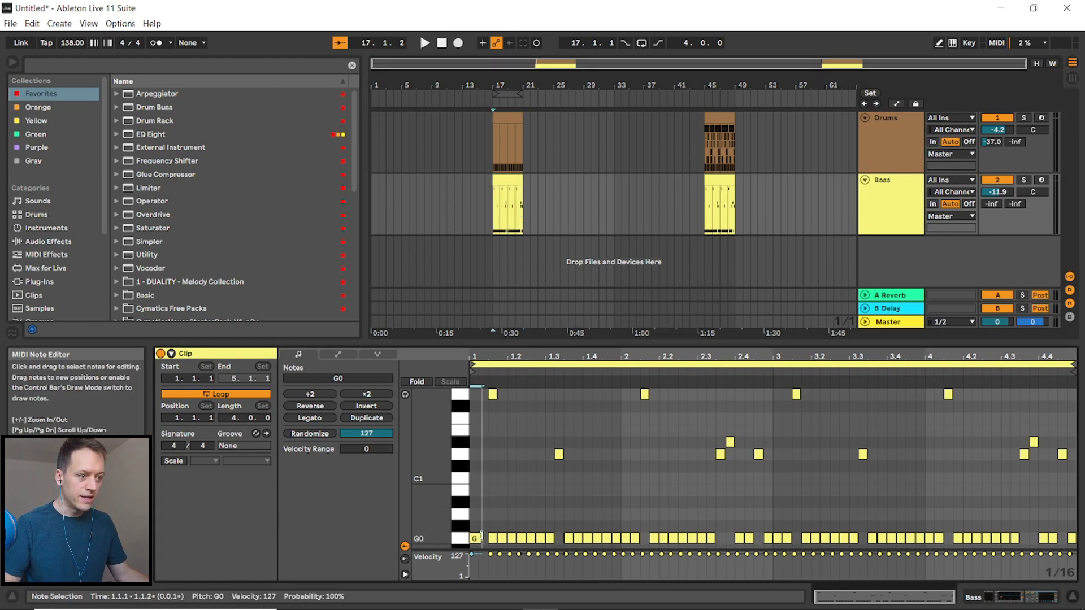
{"action": "left_click_drag", "start_coordinate": [482, 393], "coordinate": [1063, 472]}
{"action": "key", "text": "Delete"}
- Select the first beat's G0 notes and duplicate them four times along the bar
{"action": "left_click_drag", "start_coordinate": [505, 514], "coordinate": [474, 546]}
{"action": "key", "text": "ctrl+d"}
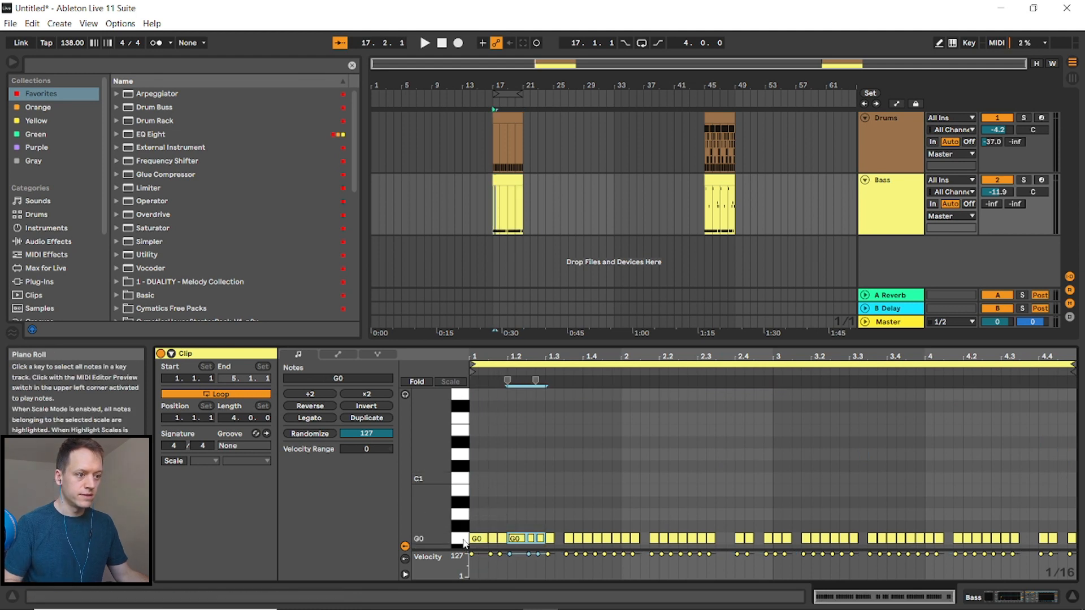
{"action": "key", "text": "ctrl+d"}
{"action": "key", "text": "ctrl+d"}
{"action": "key", "text": "ctrl+d"}
{"action": "key", "text": "ctrl+d"}
{"action": "key", "text": "ctrl+d"}
{"action": "key", "text": "ctrl+d"}
{"action": "key", "text": "ctrl+d"}
{"action": "key", "text": "ctrl+d"}
{"action": "key", "text": "ctrl+d"}
{"action": "key", "text": "ctrl+d"}
{"action": "key", "text": "ctrl+d"}
{"action": "key", "text": "ctrl+d"}
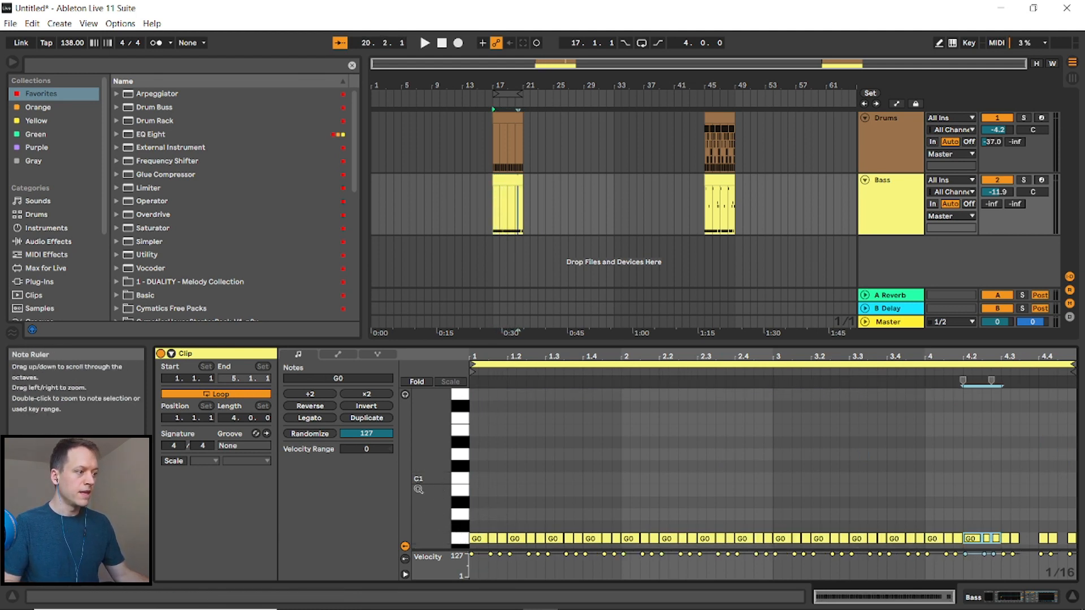
- Play the new section from bar 17 to review it
{"action": "left_click", "coordinate": [883, 205]}
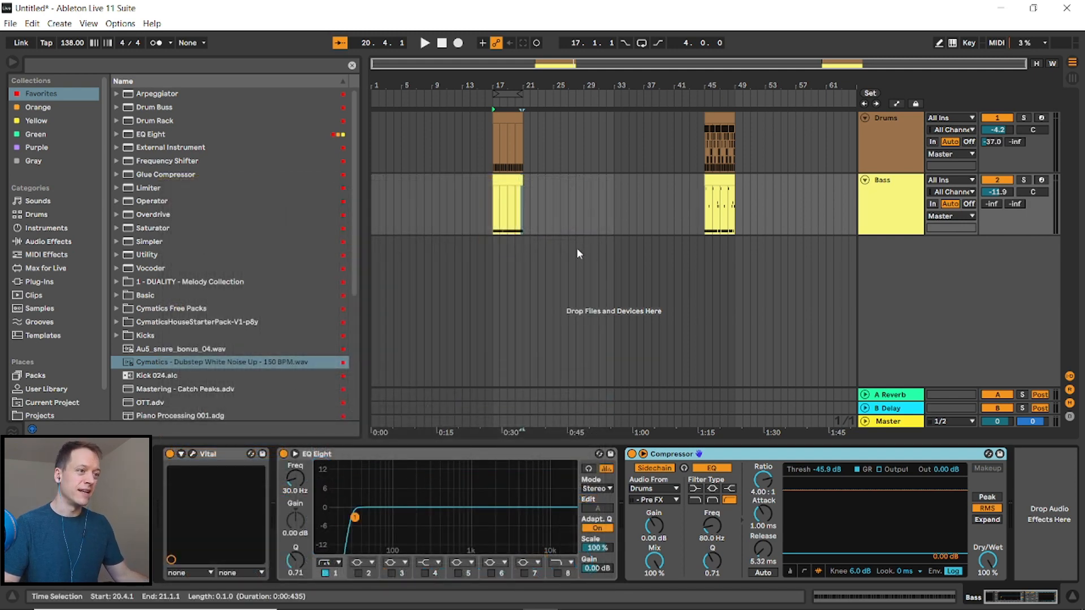
{"action": "left_click", "coordinate": [555, 204]}
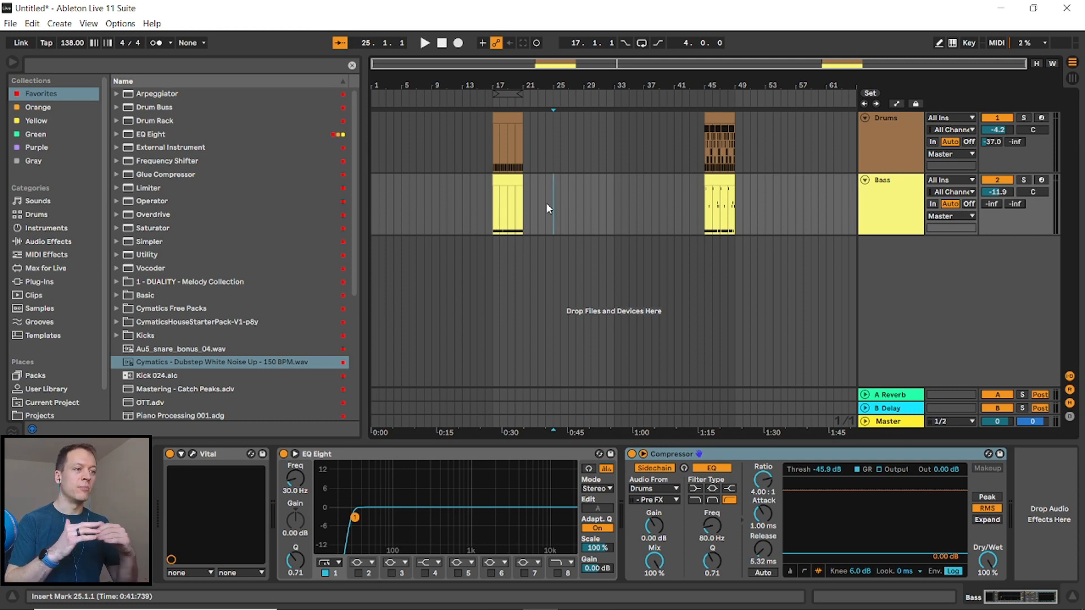
{"action": "left_click", "coordinate": [494, 139]}
{"action": "key", "text": "space"}
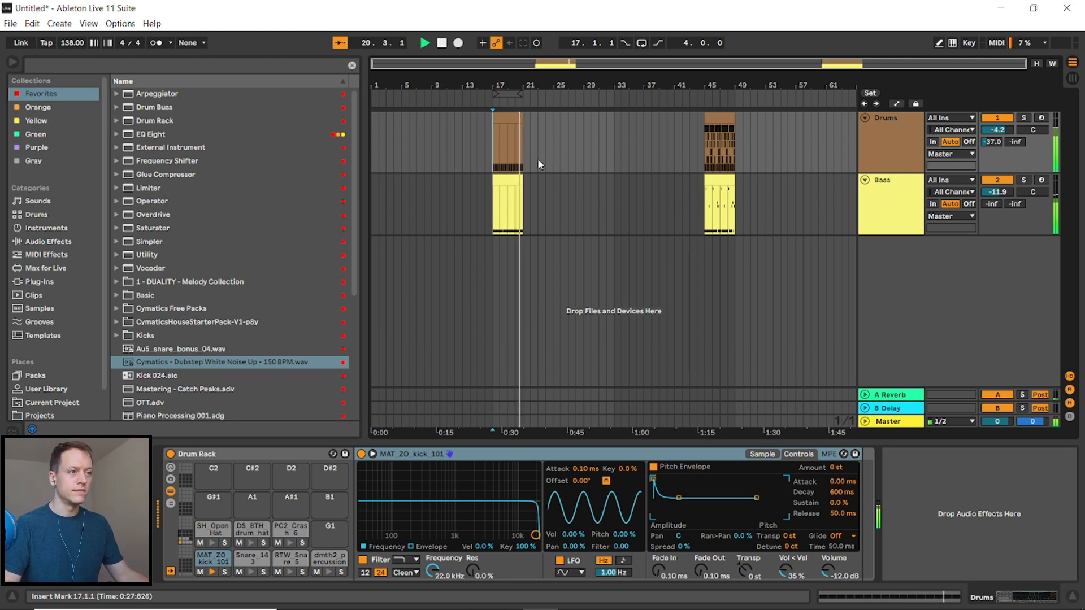
{"action": "key", "text": "space"}
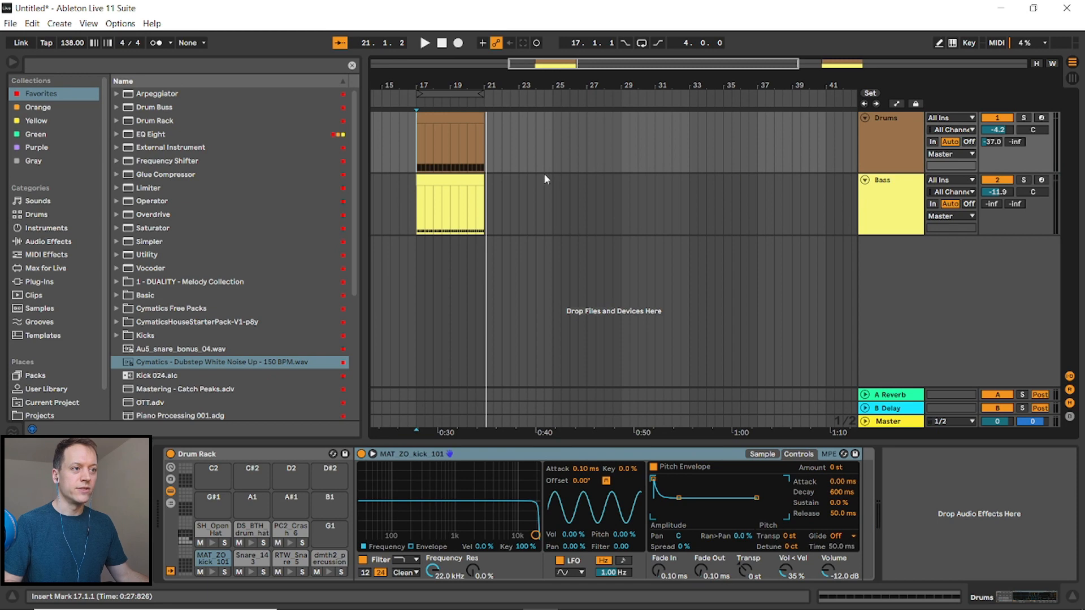
- Duplicate the drum and bass clips at bar 17 so they continue at bar 21
{"action": "left_click", "coordinate": [513, 117]}
{"action": "key", "text": "ctrl+d"}
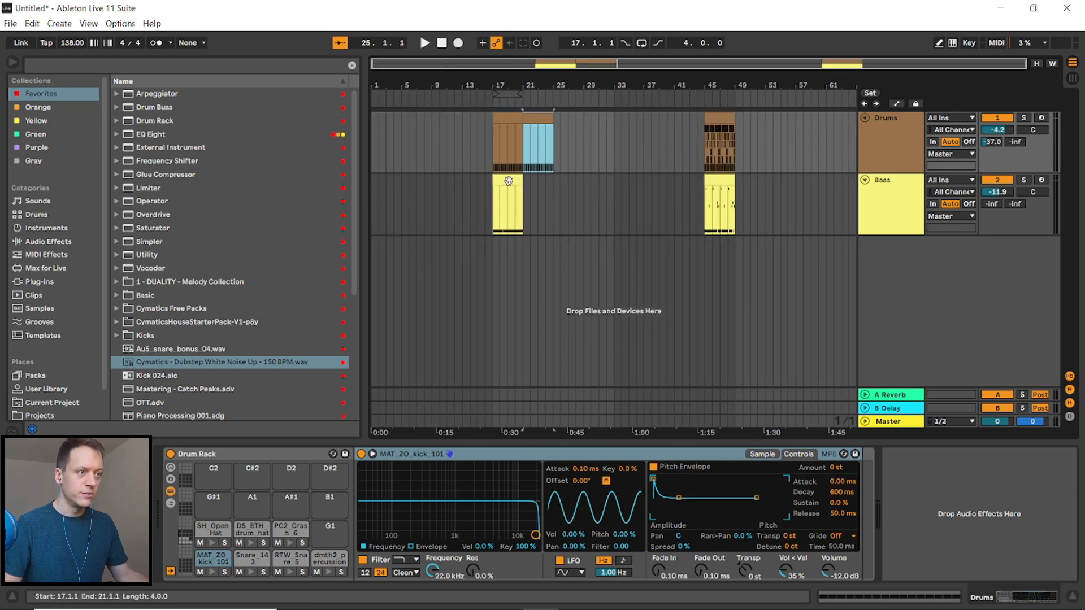
{"action": "left_click", "coordinate": [509, 180]}
{"action": "key", "text": "ctrl+d"}
- Open the drum clip at bar 21 and add a Snare_143 note on the second beat
{"action": "double_click", "coordinate": [526, 121]}
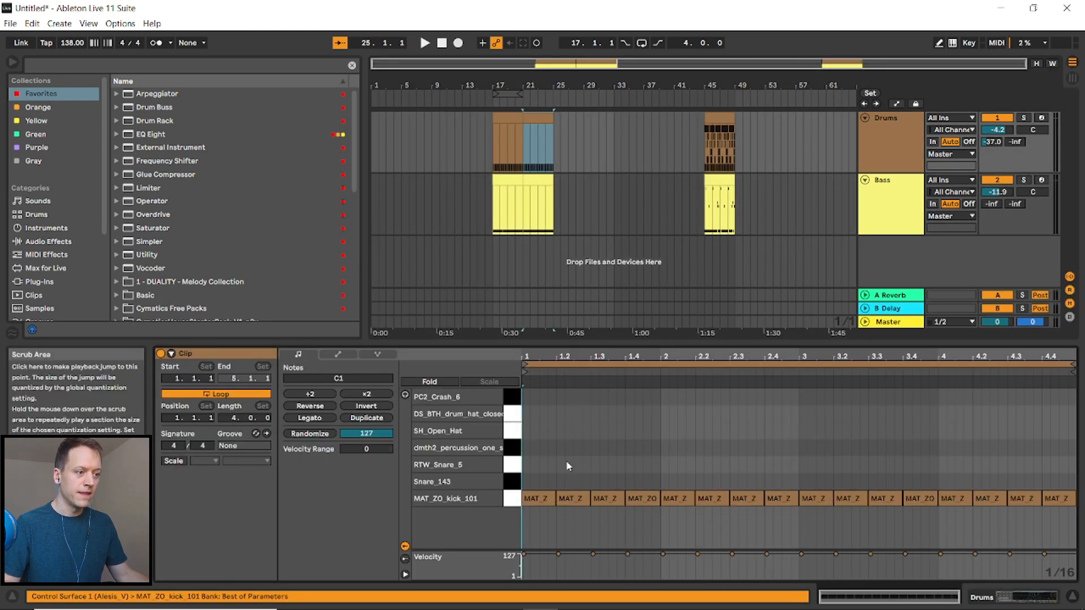
{"action": "left_click", "coordinate": [575, 499]}
{"action": "left_click_drag", "start_coordinate": [578, 498], "coordinate": [579, 482]}
{"action": "left_click", "coordinate": [579, 498]}
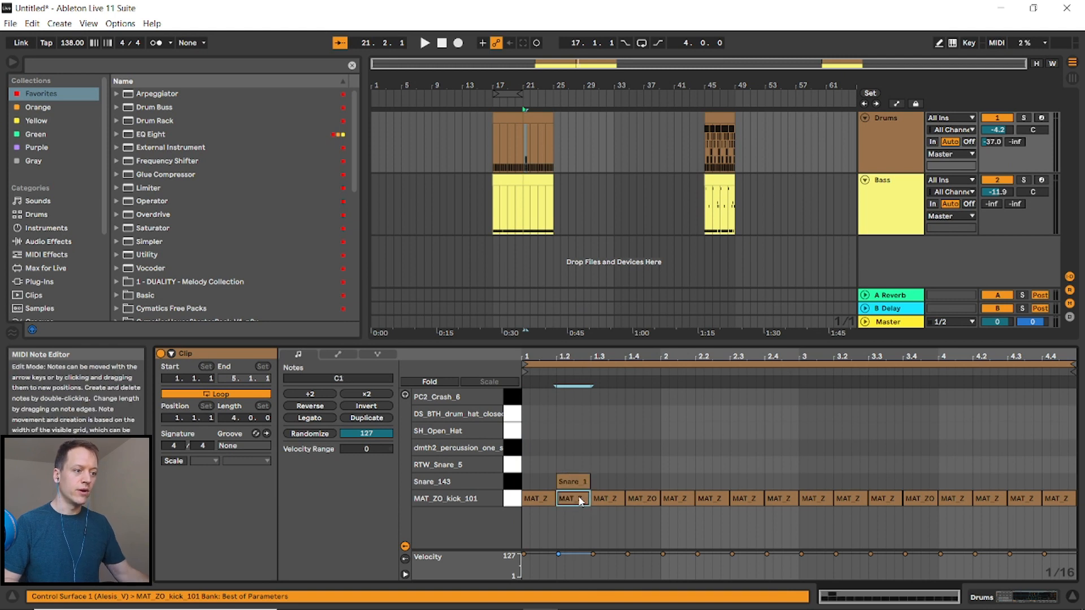
- Select the first snare pattern and duplicate it repeatedly along the clip
{"action": "left_click_drag", "start_coordinate": [528, 460], "coordinate": [584, 481]}
{"action": "key", "text": "ctrl+d"}
{"action": "key", "text": "ctrl+d"}
{"action": "key", "text": "ctrl+d"}
{"action": "key", "text": "ctrl+d"}
{"action": "key", "text": "ctrl+d"}
{"action": "key", "text": "ctrl+d"}
{"action": "key", "text": "ctrl+d"}
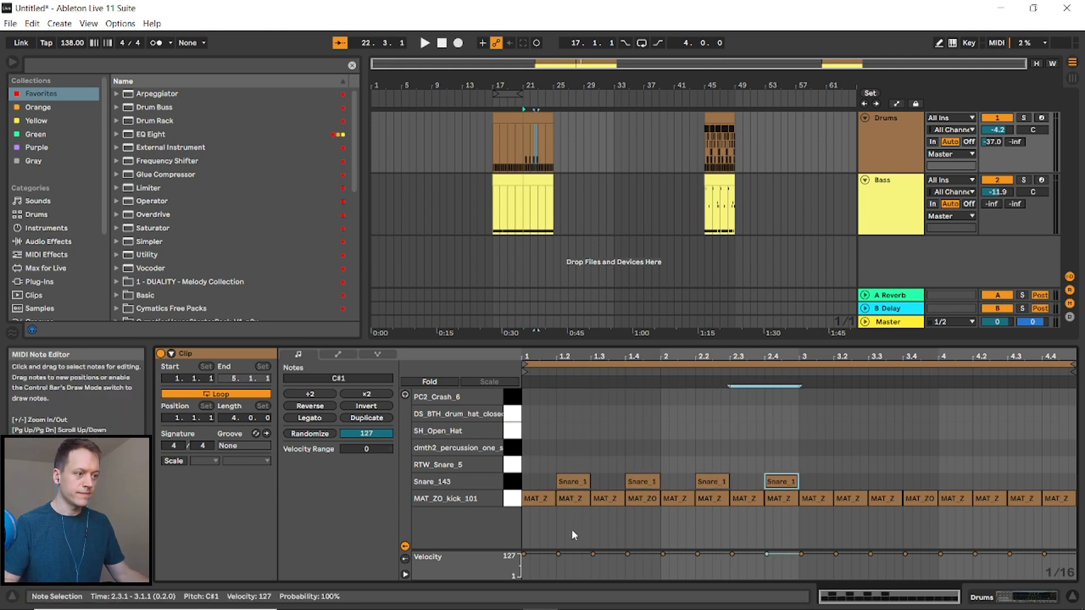
- Play the section from bar 21 to review the snares
{"action": "left_click", "coordinate": [524, 131]}
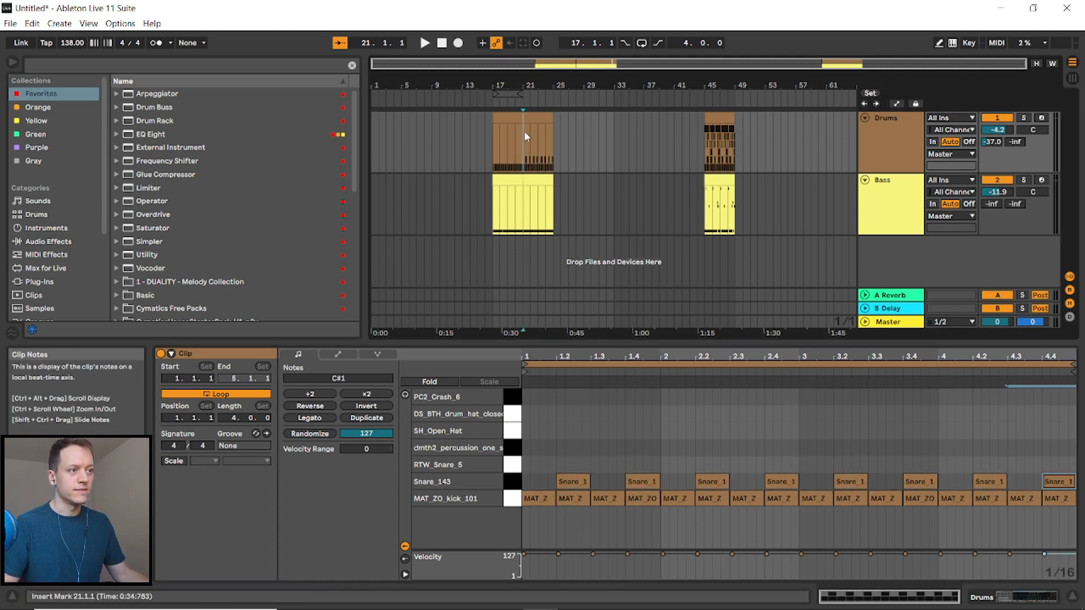
{"action": "key", "text": "space"}
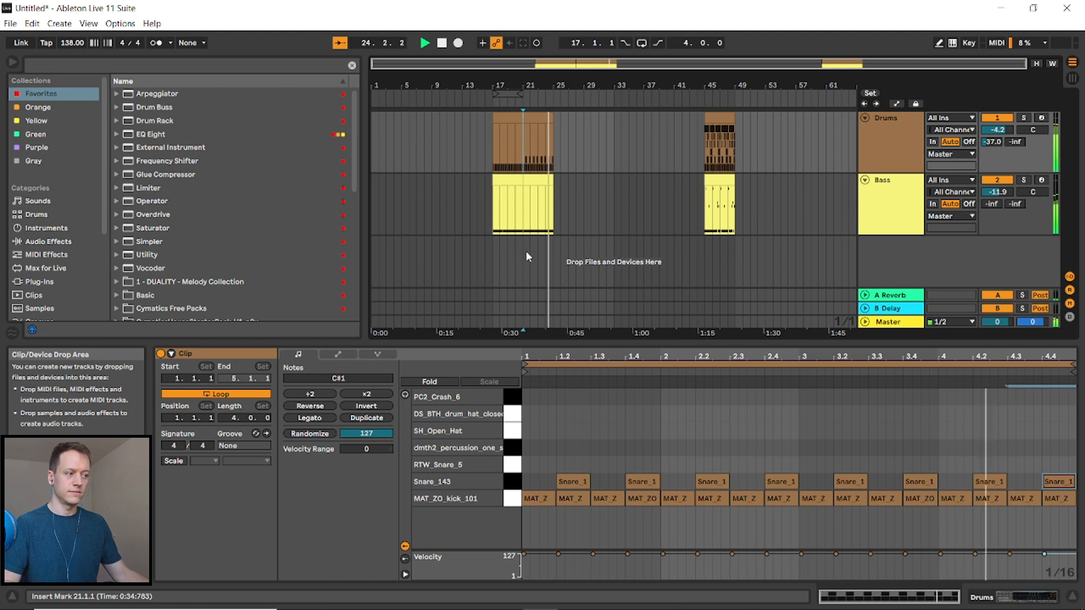
{"action": "key", "text": "space"}
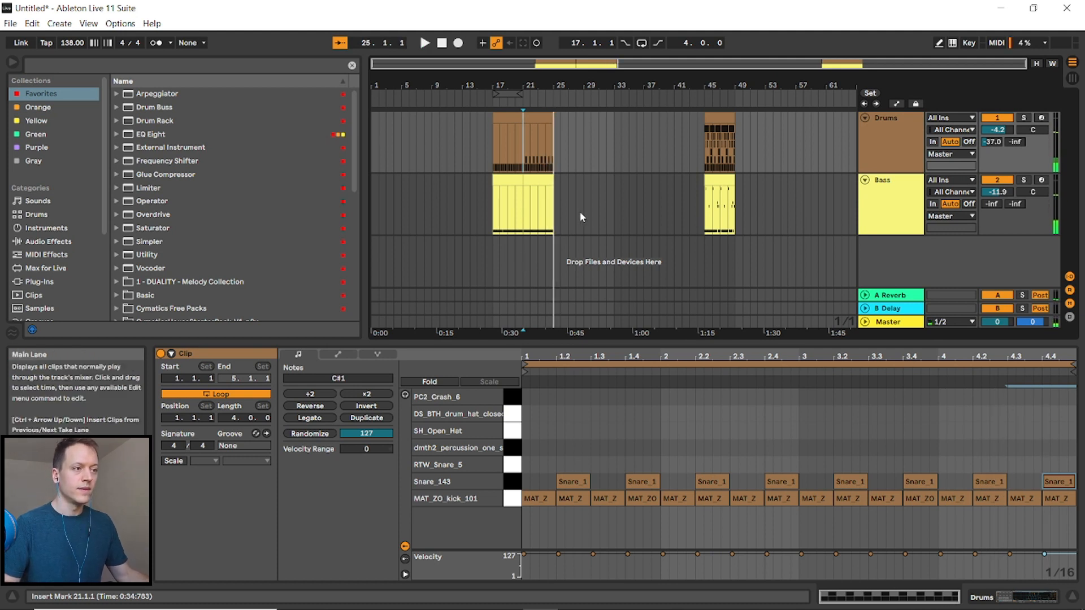
- Duplicate the drum clip at bar 21 to bar 25
{"action": "scroll", "coordinate": [568, 212], "scroll_direction": "up", "scroll_amount": 3}
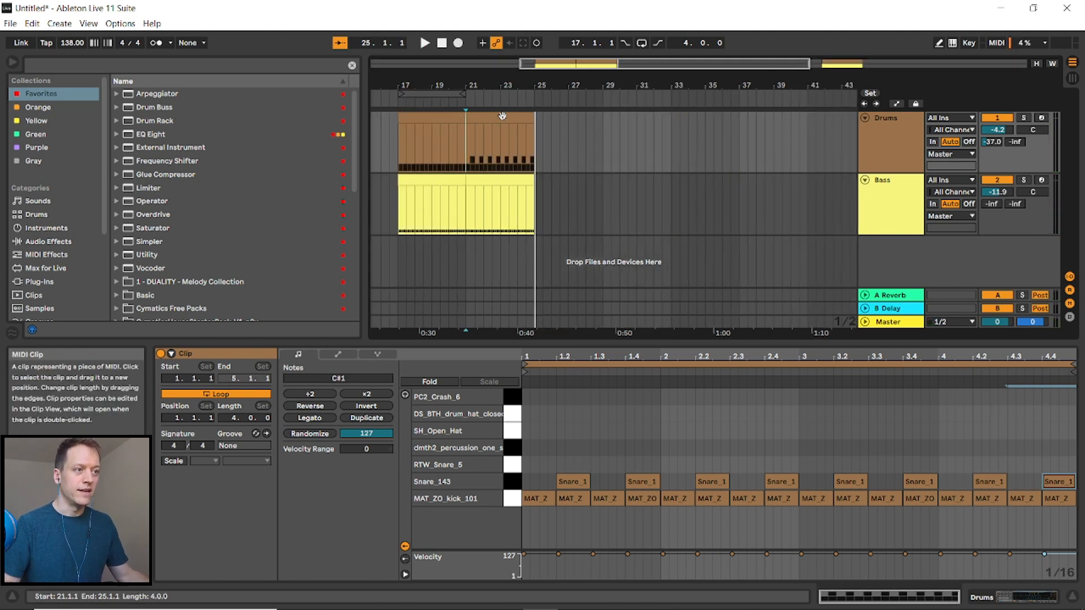
{"action": "left_click", "coordinate": [508, 133]}
{"action": "key", "text": "ctrl+d"}
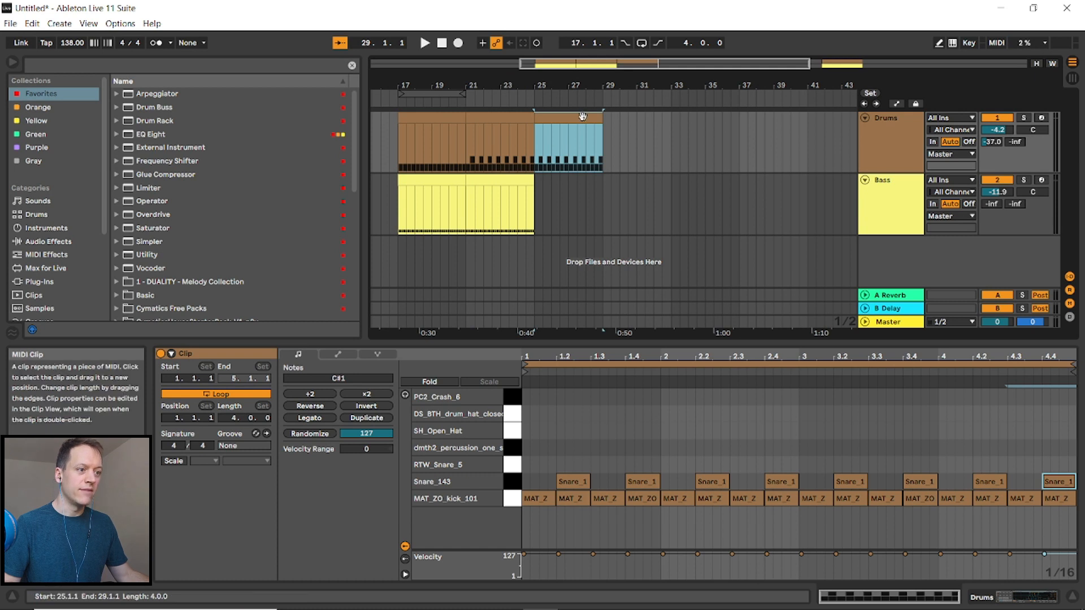
- Draw an SH_Open_Hat note on the first offbeat in the drum clip at bar 25
{"action": "left_click", "coordinate": [583, 439]}
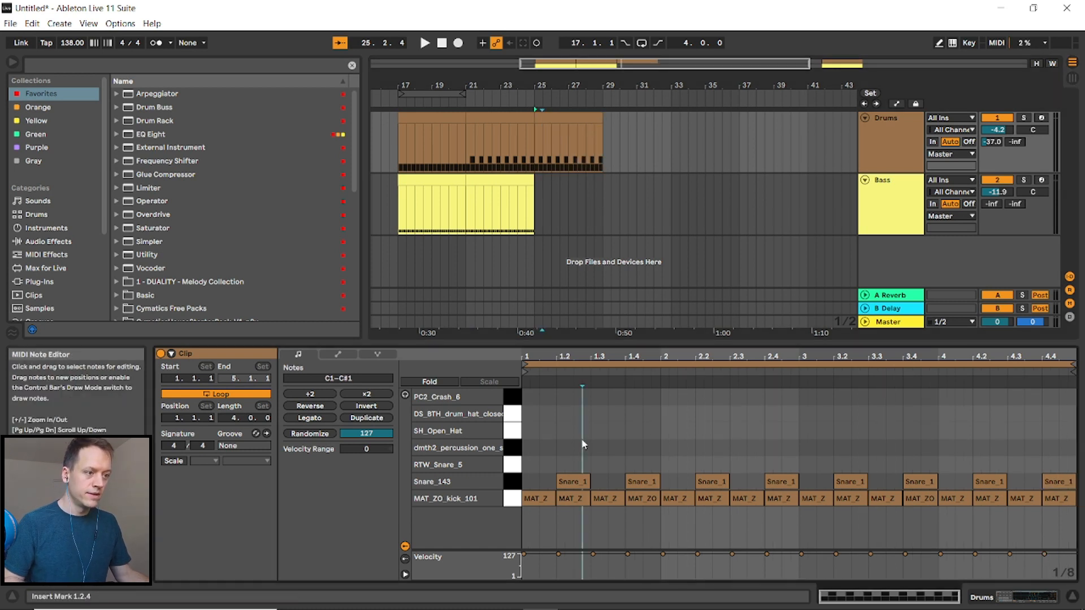
{"action": "key", "text": "b"}
{"action": "left_click", "coordinate": [547, 430]}
{"action": "key", "text": "b"}
- Select the open hi-hat note and duplicate it across the whole clip
{"action": "left_click_drag", "start_coordinate": [555, 454], "coordinate": [512, 421]}
{"action": "key", "text": "ctrl+d"}
{"action": "key", "text": "ctrl+d"}
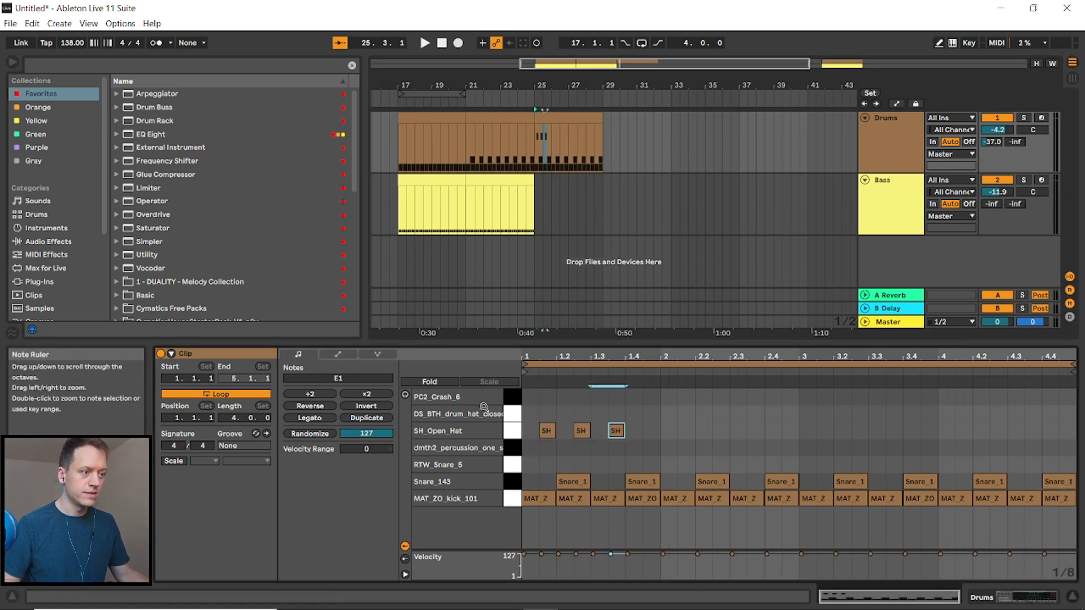
{"action": "key", "text": "ctrl+d"}
{"action": "key", "text": "ctrl+d"}
{"action": "key", "text": "ctrl+d"}
{"action": "key", "text": "ctrl+d"}
{"action": "key", "text": "ctrl+d"}
{"action": "key", "text": "ctrl+d"}
{"action": "key", "text": "ctrl+d"}
{"action": "key", "text": "ctrl+d"}
{"action": "key", "text": "ctrl+d"}
{"action": "key", "text": "ctrl+d"}
{"action": "key", "text": "ctrl+d"}
{"action": "key", "text": "ctrl+d"}
{"action": "key", "text": "ctrl+d"}
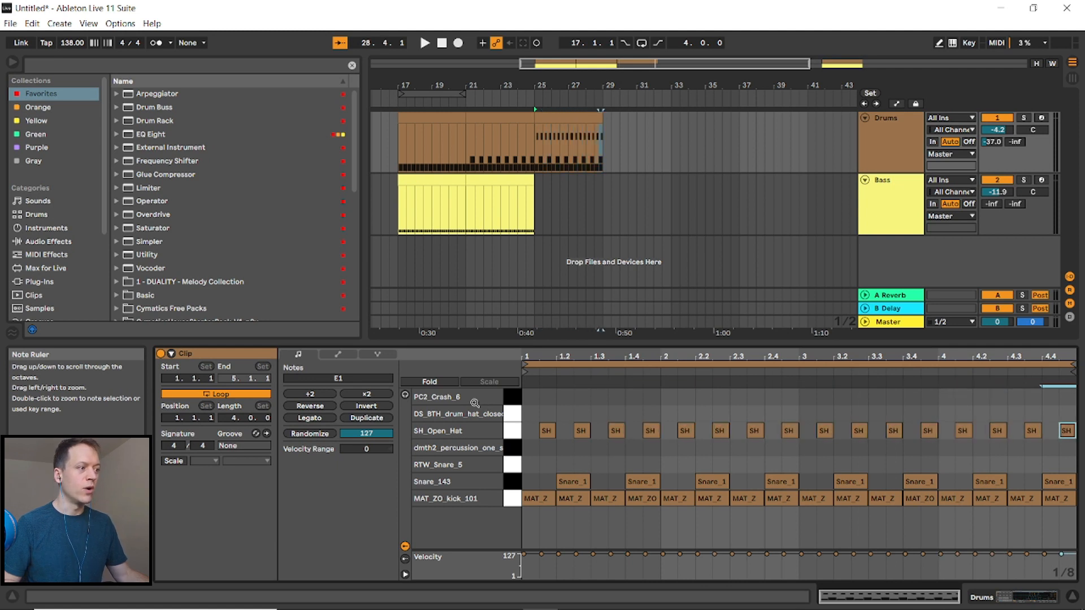
- Duplicate the bass clip at bar 21 to bar 25
{"action": "left_click", "coordinate": [518, 189]}
{"action": "key", "text": "ctrl+d"}
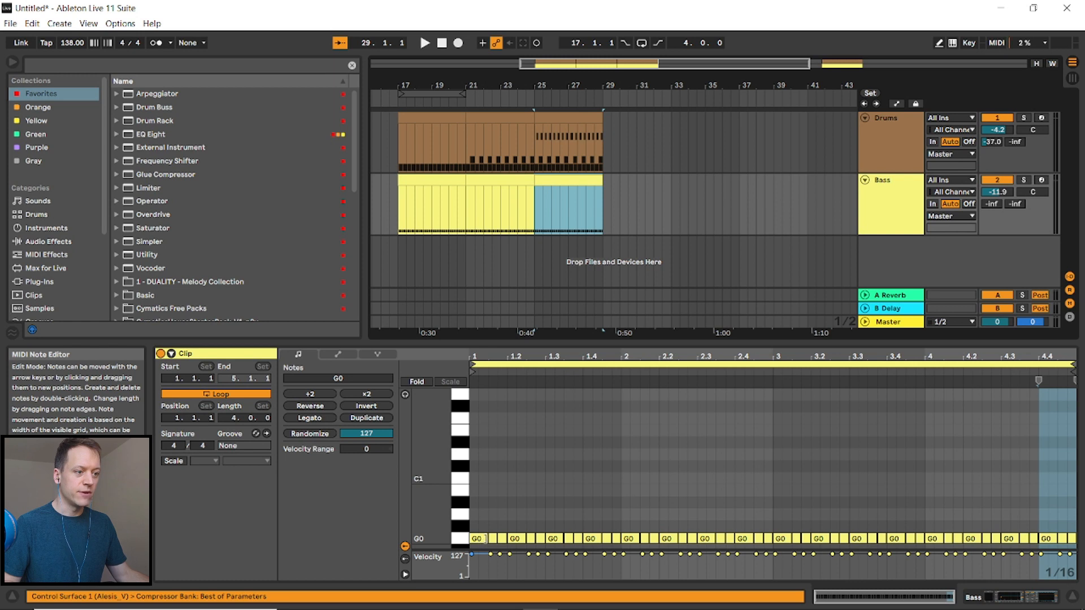
- Edit the opening G0 notes of the new bass clip and duplicate them across the bar
{"action": "left_click_drag", "start_coordinate": [485, 539], "coordinate": [478, 545]}
{"action": "double_click", "coordinate": [484, 540]}
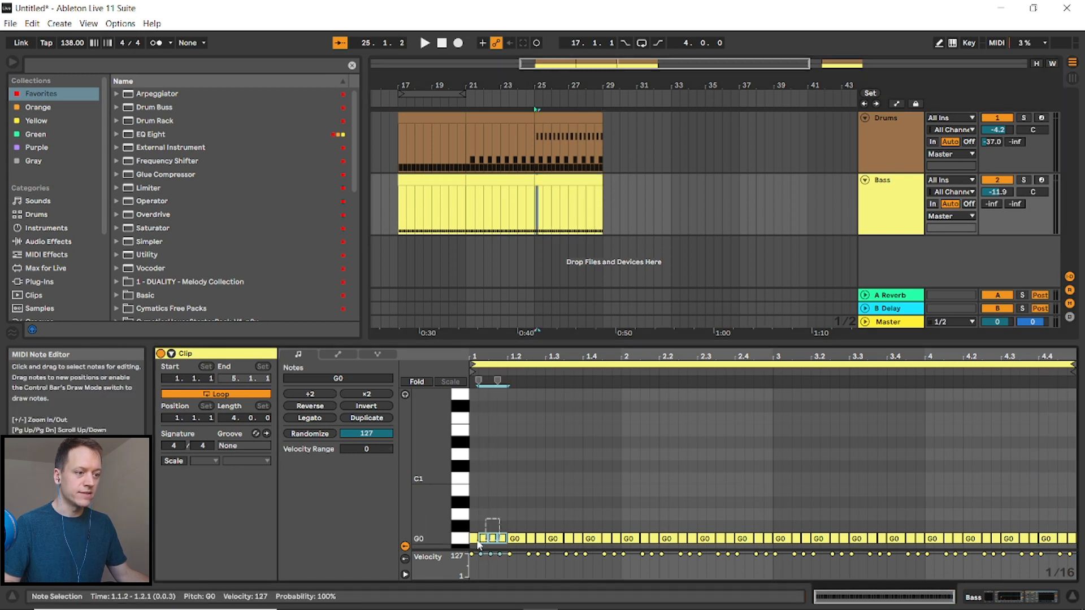
{"action": "key", "text": "ctrl+d"}
{"action": "key", "text": "ctrl+d"}
{"action": "key", "text": "ctrl+d"}
{"action": "key", "text": "ctrl+d"}
{"action": "key", "text": "ctrl+d"}
{"action": "key", "text": "ctrl+d"}
{"action": "key", "text": "ctrl+d"}
{"action": "key", "text": "ctrl+d"}
{"action": "key", "text": "ctrl+d"}
{"action": "key", "text": "ctrl+d"}
{"action": "key", "text": "ctrl+d"}
{"action": "key", "text": "ctrl+d"}
{"action": "key", "text": "ctrl+d"}
{"action": "key", "text": "ctrl+d"}
{"action": "key", "text": "ctrl+d"}
{"action": "key", "text": "ctrl+d"}
{"action": "key", "text": "ctrl+d"}
{"action": "key", "text": "ctrl+d"}
{"action": "key", "text": "ctrl+d"}
{"action": "key", "text": "ctrl+d"}
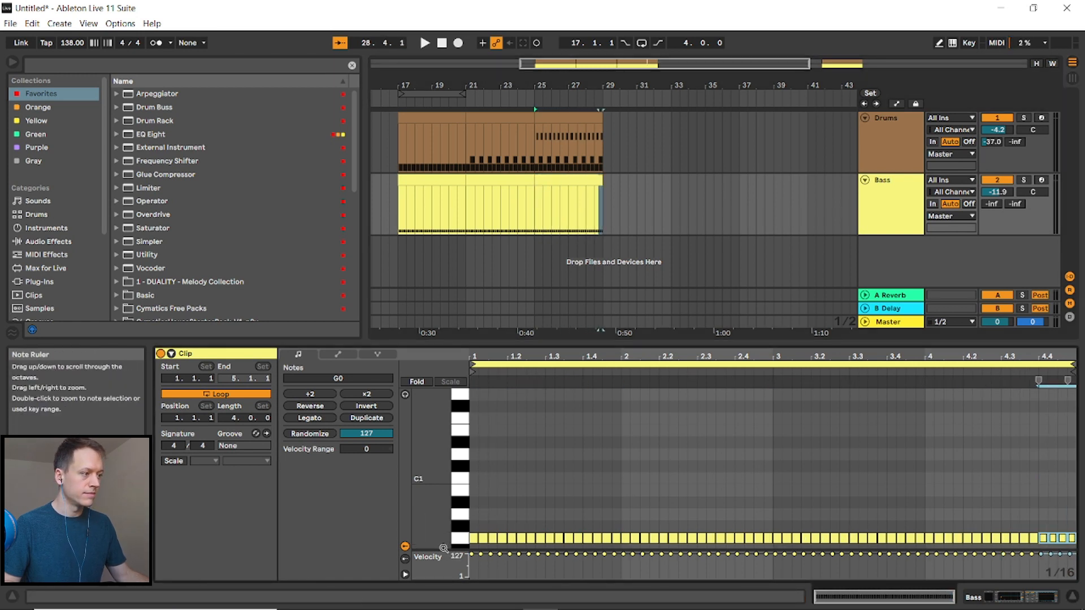
- Play the section from bar 25 to review the drums and bass
{"action": "left_click", "coordinate": [535, 210]}
{"action": "key", "text": "space"}
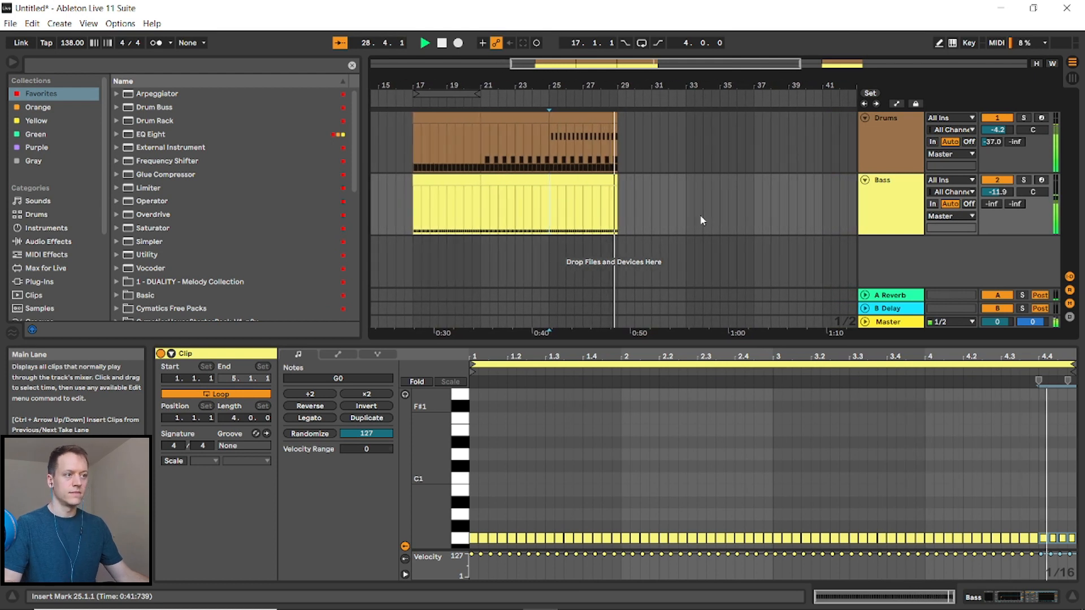
{"action": "key", "text": "space"}
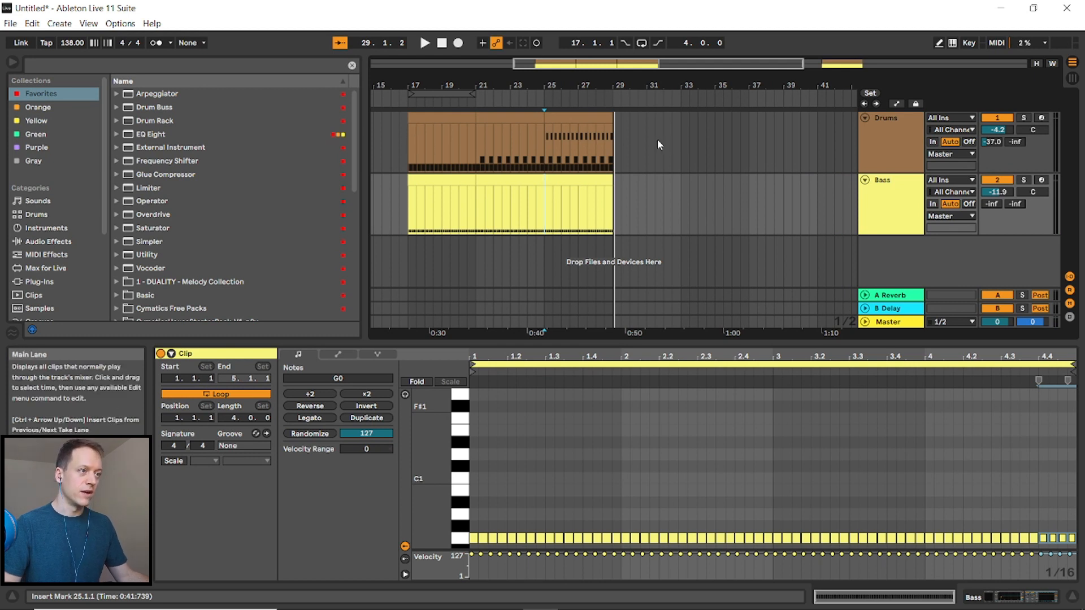
- Duplicate the drum clip at bar 25 to bar 29
{"action": "left_click", "coordinate": [586, 118]}
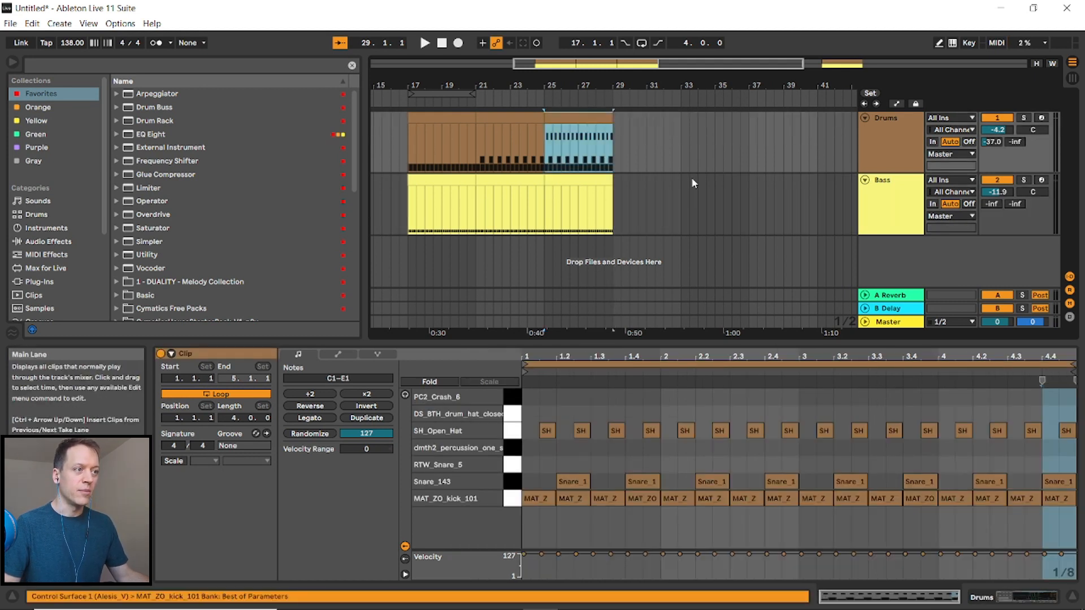
{"action": "key", "text": "ctrl+d"}
- Draw a closed hi-hat note on the second sixteenth of the bar-29 drum clip and lower its velocity to 96
{"action": "left_click", "coordinate": [590, 402]}
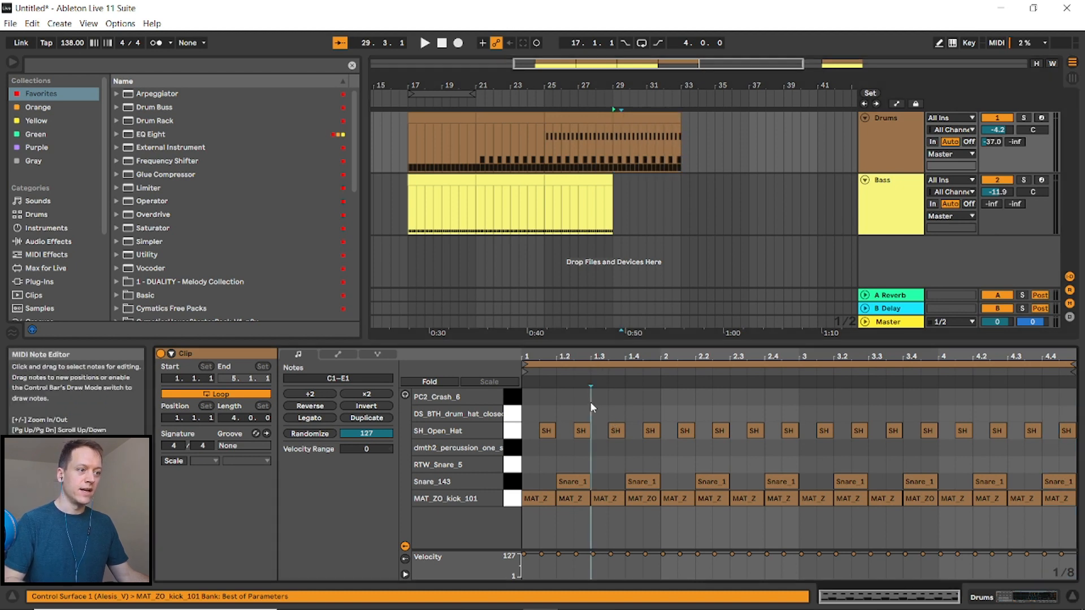
{"action": "key", "text": "b"}
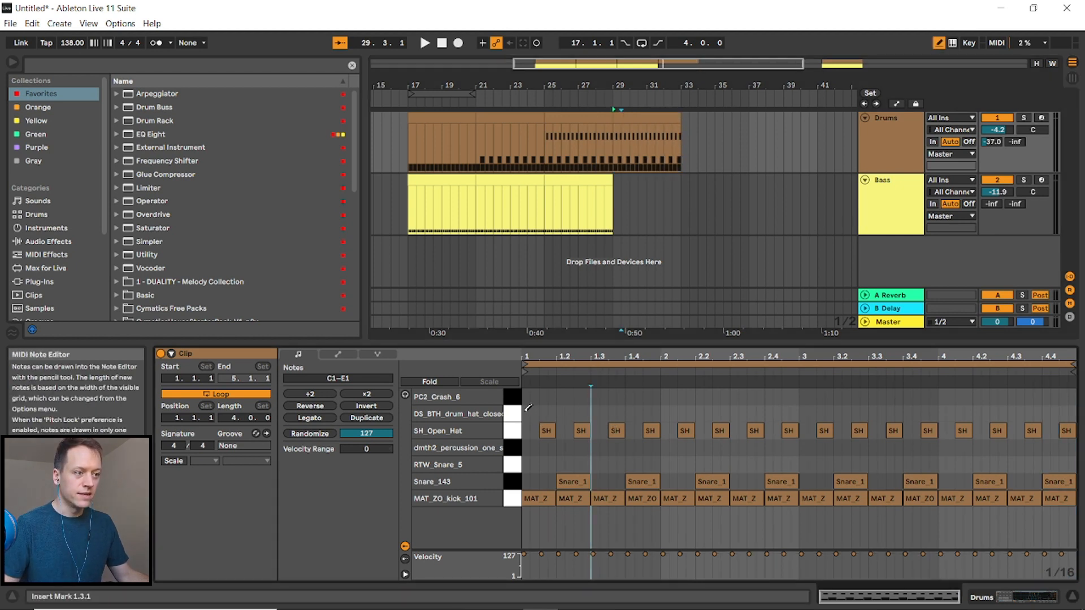
{"action": "left_click", "coordinate": [531, 413]}
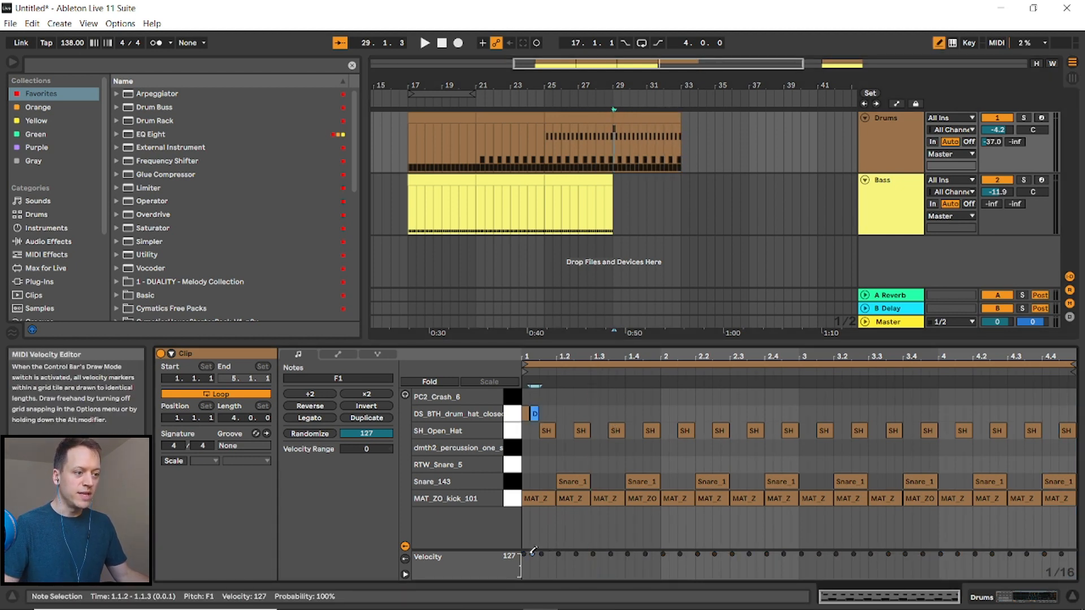
{"action": "left_click_drag", "start_coordinate": [534, 553], "coordinate": [533, 559]}
{"action": "key", "text": "b"}
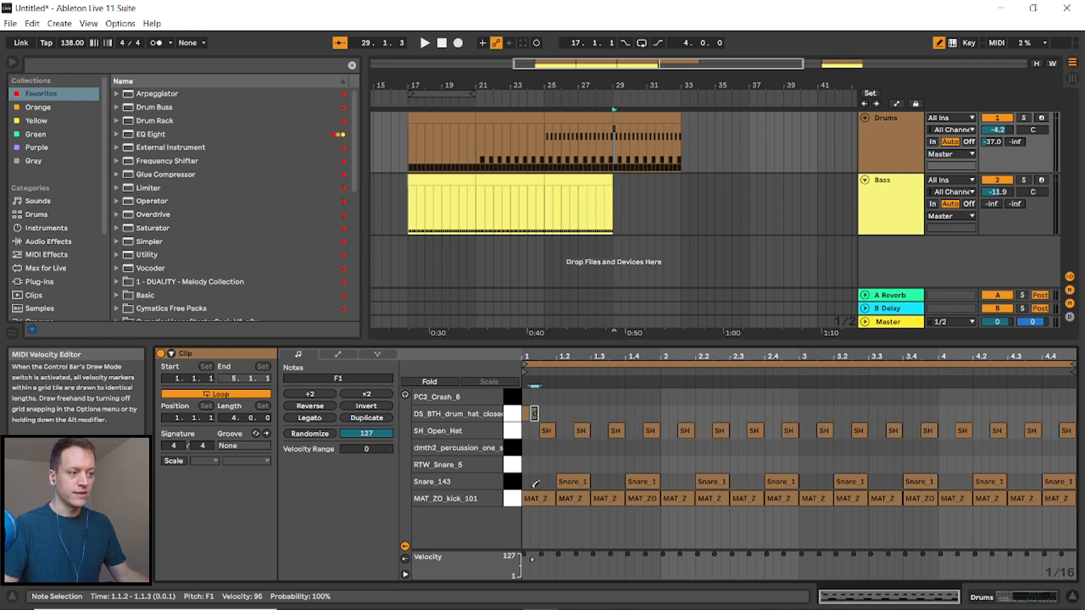
- Select the new hi-hat note and duplicate it repeatedly to fill the whole clip
{"action": "left_click_drag", "start_coordinate": [556, 398], "coordinate": [513, 423]}
{"action": "key", "text": "ctrl+d"}
{"action": "key", "text": "ctrl+d"}
{"action": "key", "text": "ctrl+d"}
{"action": "key", "text": "ctrl+d"}
{"action": "key", "text": "ctrl+d"}
{"action": "key", "text": "ctrl+d"}
{"action": "key", "text": "ctrl+d"}
{"action": "key", "text": "ctrl+d"}
{"action": "key", "text": "ctrl+d"}
{"action": "key", "text": "ctrl+d"}
{"action": "key", "text": "ctrl+d"}
{"action": "key", "text": "ctrl+d"}
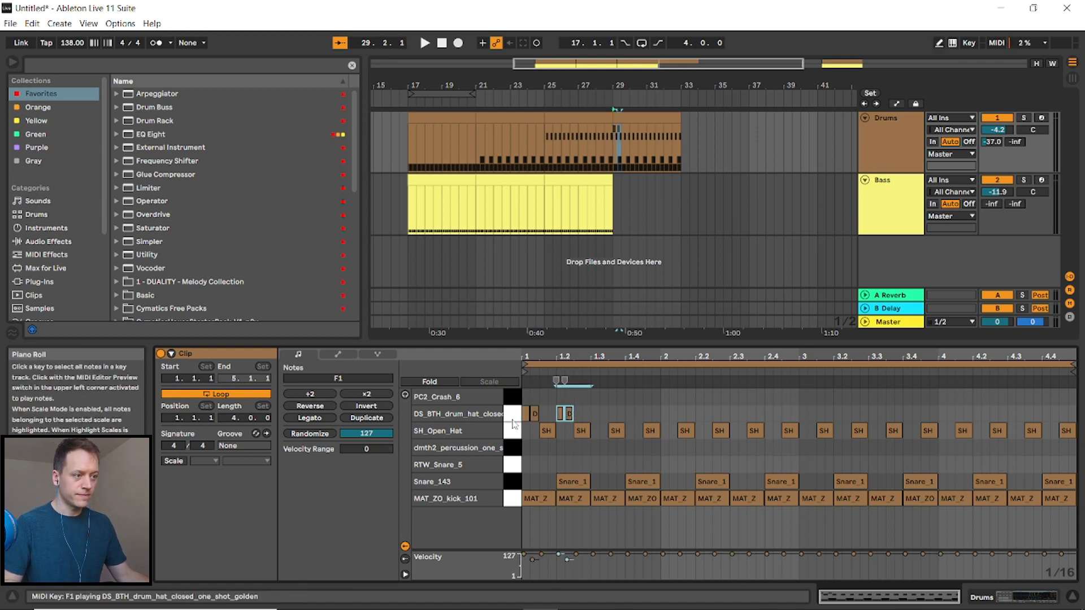
{"action": "key", "text": "ctrl+d"}
{"action": "key", "text": "ctrl+d"}
{"action": "key", "text": "ctrl+d"}
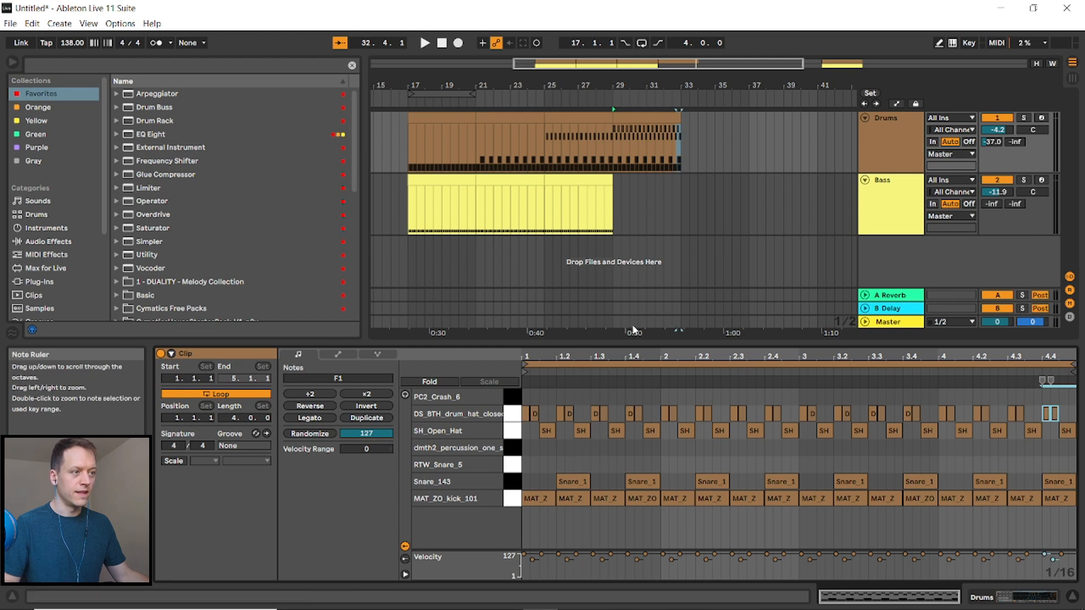
- Duplicate the bass clip at bar 25 to bar 29
{"action": "left_click", "coordinate": [589, 181]}
{"action": "key", "text": "ctrl+d"}
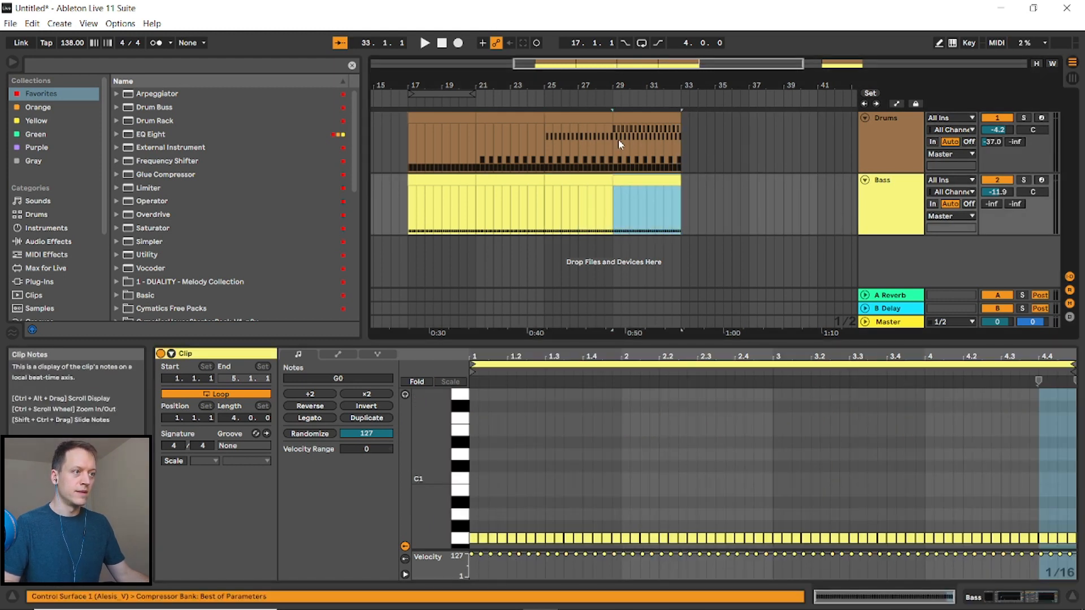
- Play the arrangement from bar 29 to review the new drums and bass
{"action": "key", "text": "space"}
{"action": "left_click", "coordinate": [745, 195]}
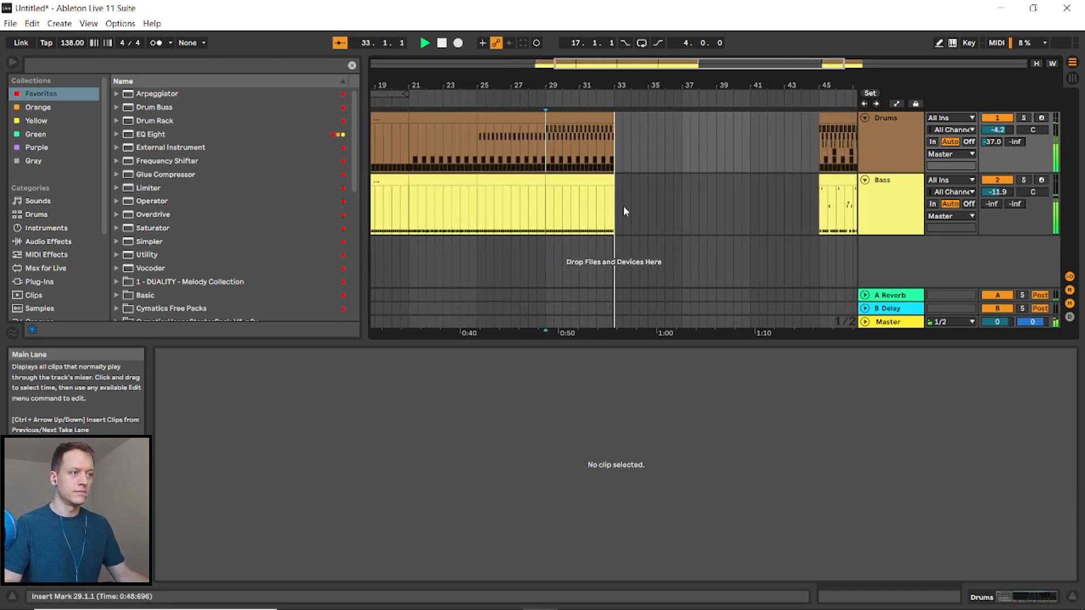
{"action": "key", "text": "space"}
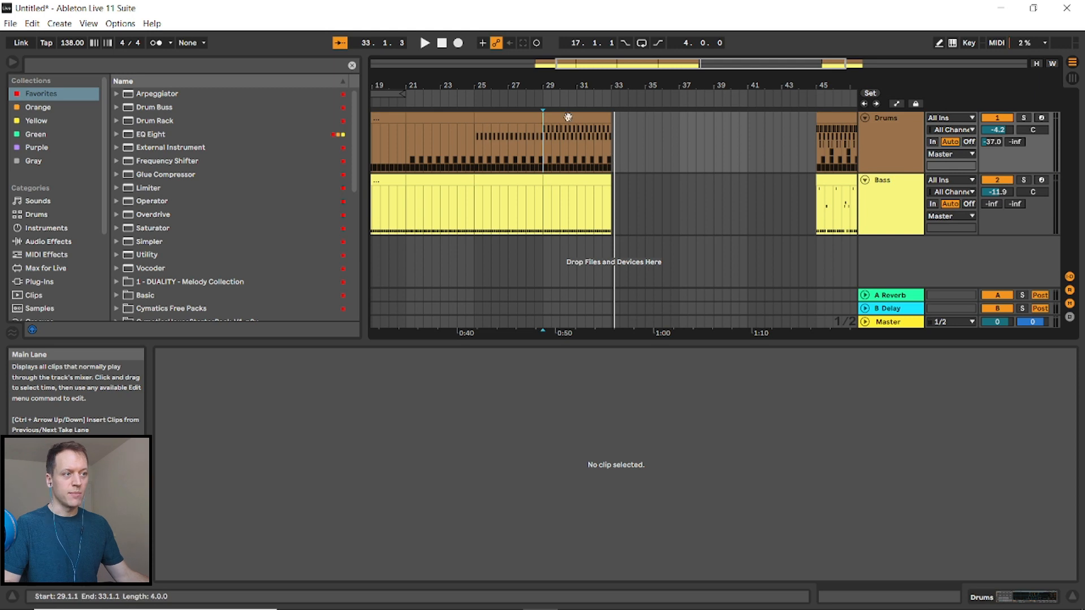
{"action": "left_click", "coordinate": [627, 141]}
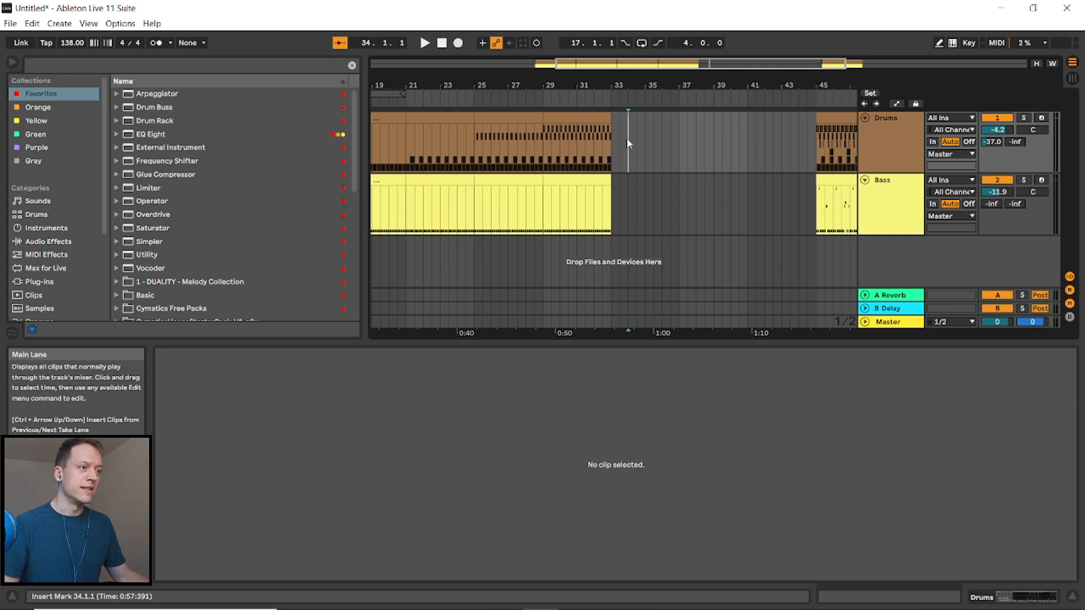
- Open the drum clip at bar 29 and select its kick notes from beat 3 to the end while playing it back
{"action": "double_click", "coordinate": [585, 129]}
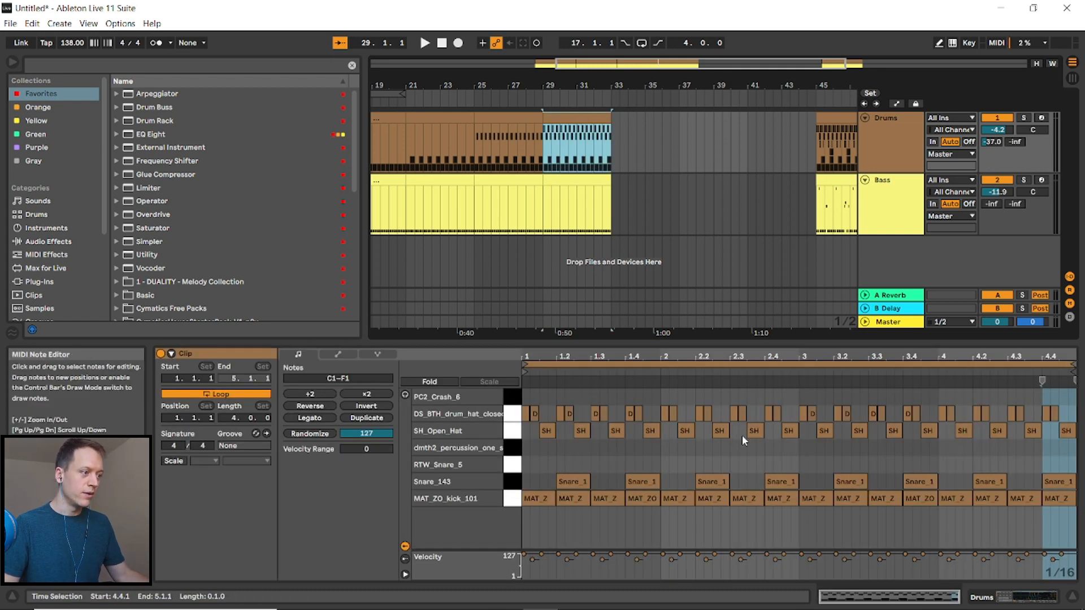
{"action": "left_click", "coordinate": [807, 530]}
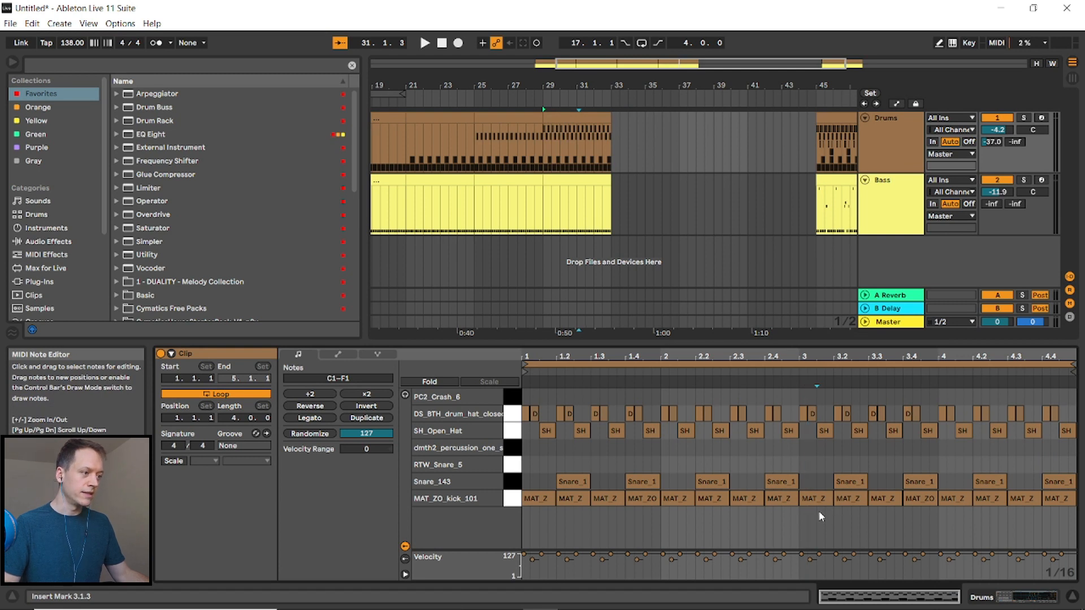
{"action": "left_click_drag", "start_coordinate": [821, 517], "coordinate": [1049, 496]}
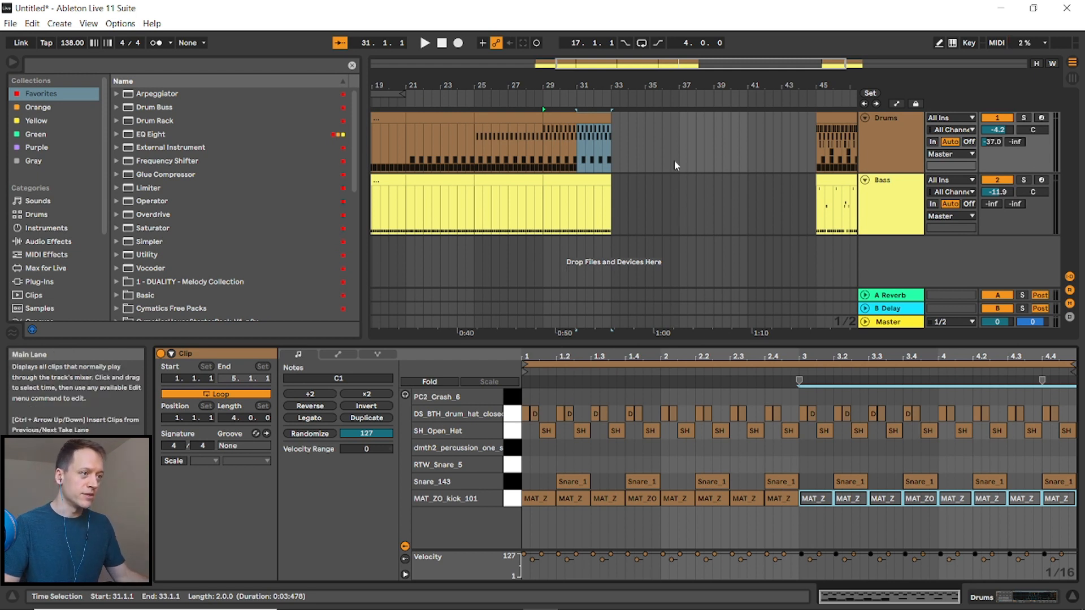
{"action": "left_click", "coordinate": [544, 144]}
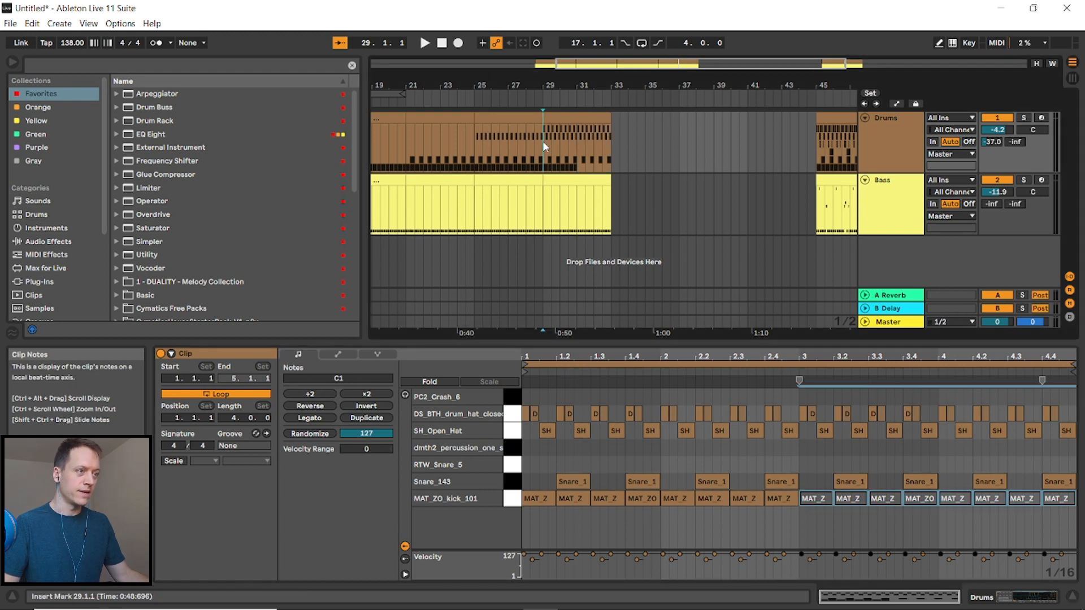
{"action": "key", "text": "space"}
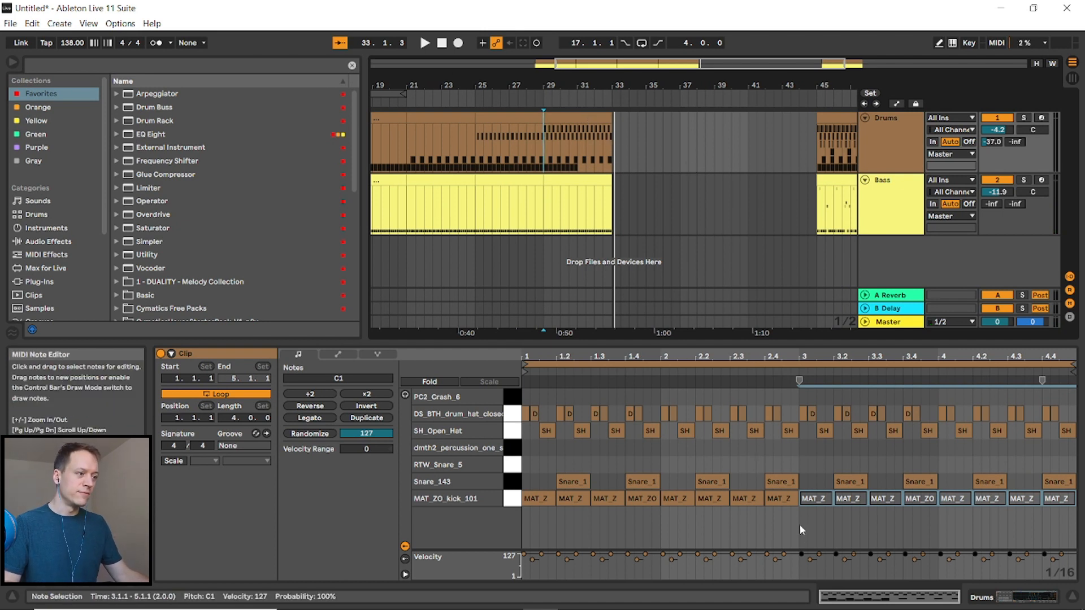
{"action": "left_click_drag", "start_coordinate": [805, 527], "coordinate": [1059, 497]}
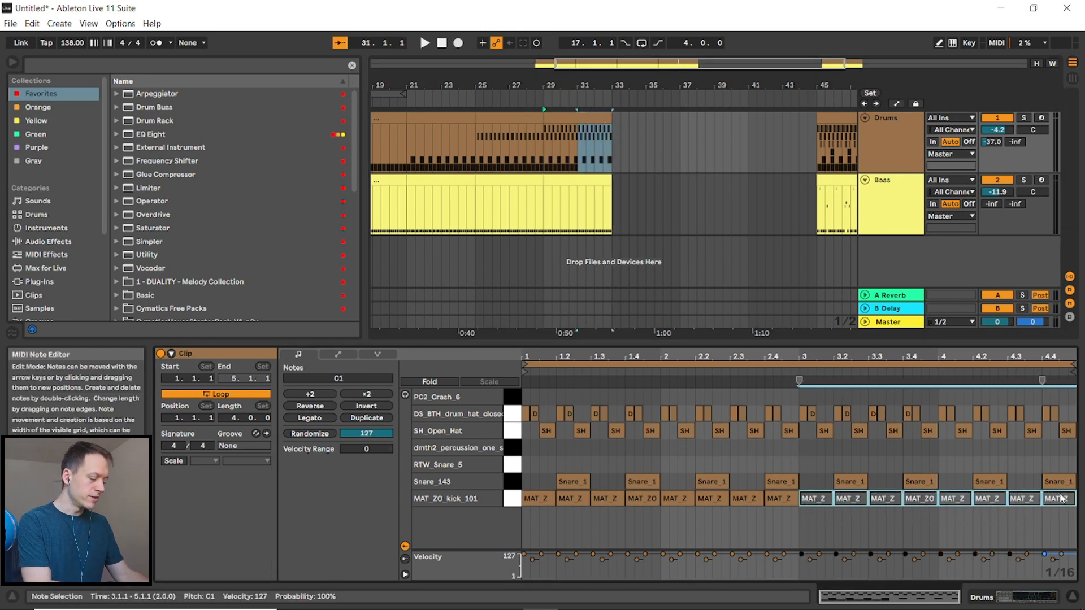
- Search the browser for Utility and add the Utility device to the Drums track
{"action": "double_click", "coordinate": [892, 140]}
{"action": "type", "text": "tili"}
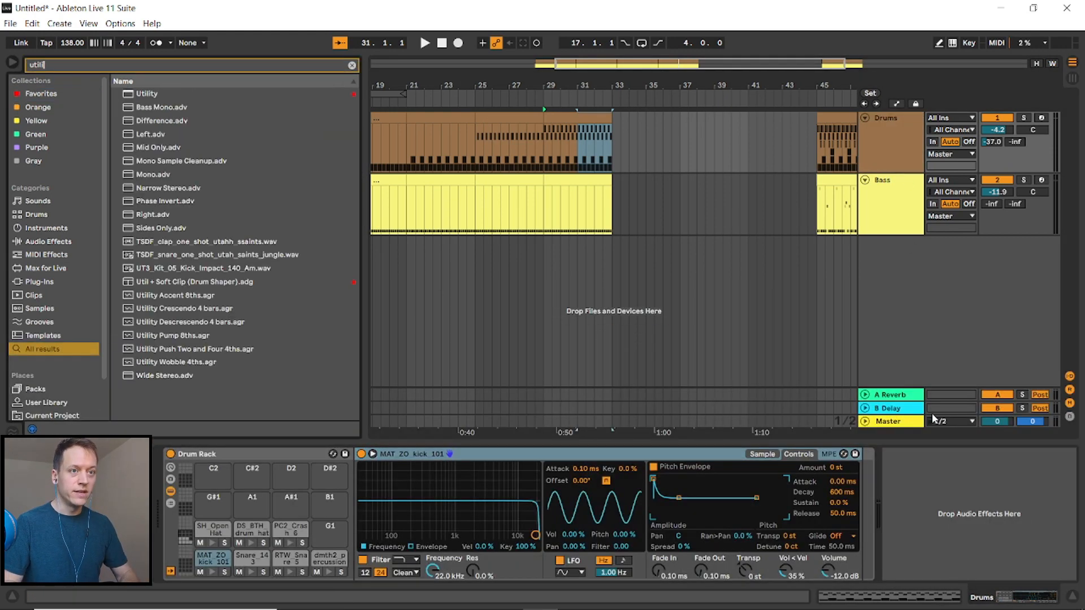
{"action": "left_click", "coordinate": [143, 96]}
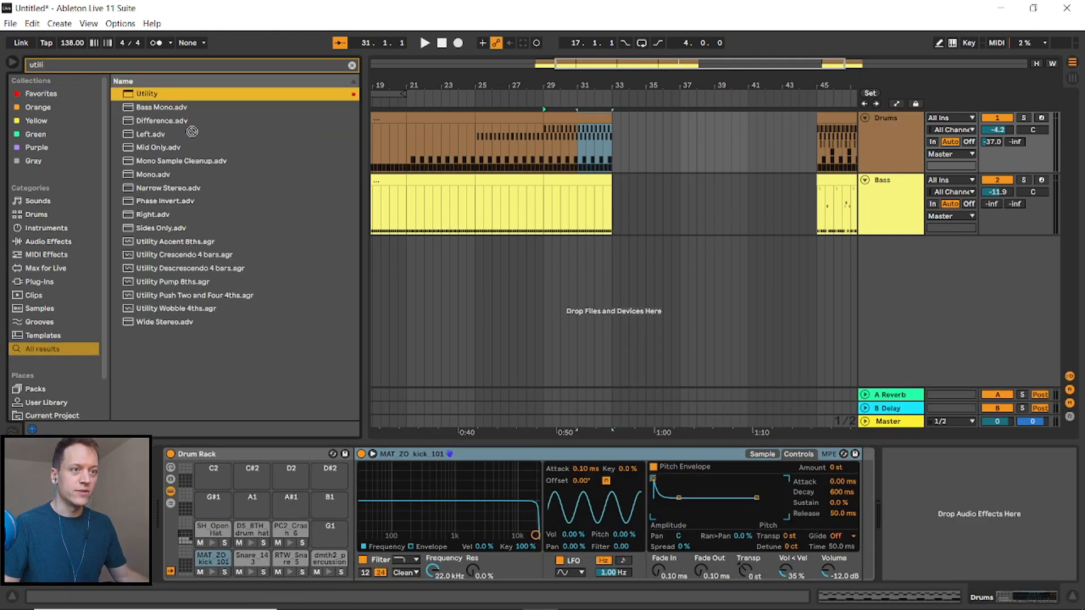
{"action": "left_click_drag", "start_coordinate": [855, 515], "coordinate": [856, 516]}
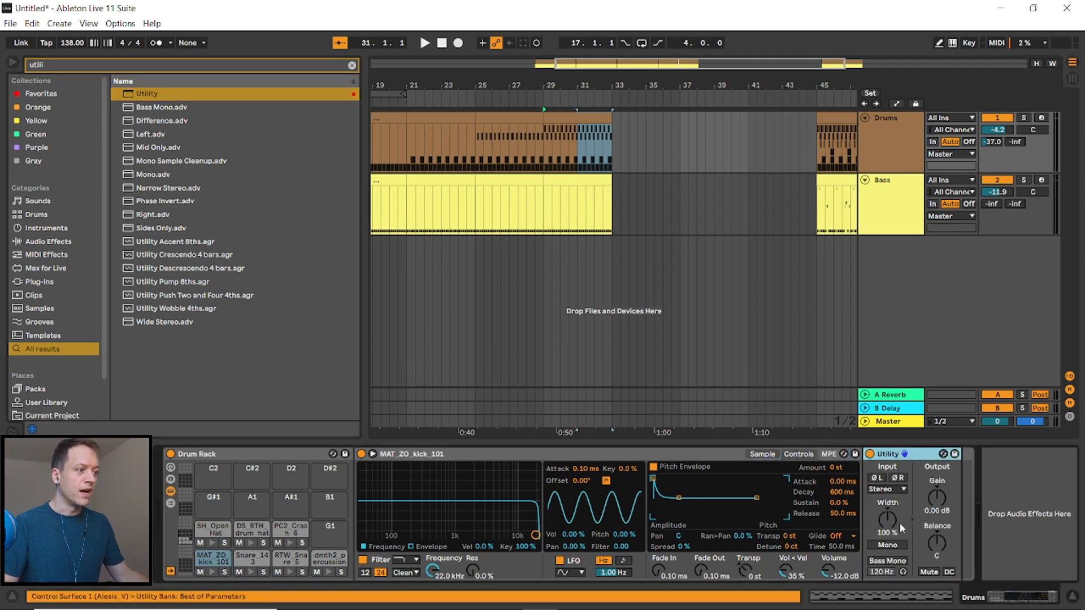
- Show the Utility Gain automation on the Drums track and pull the gain down to -inf over bars 31 to 33
{"action": "right_click", "coordinate": [938, 498]}
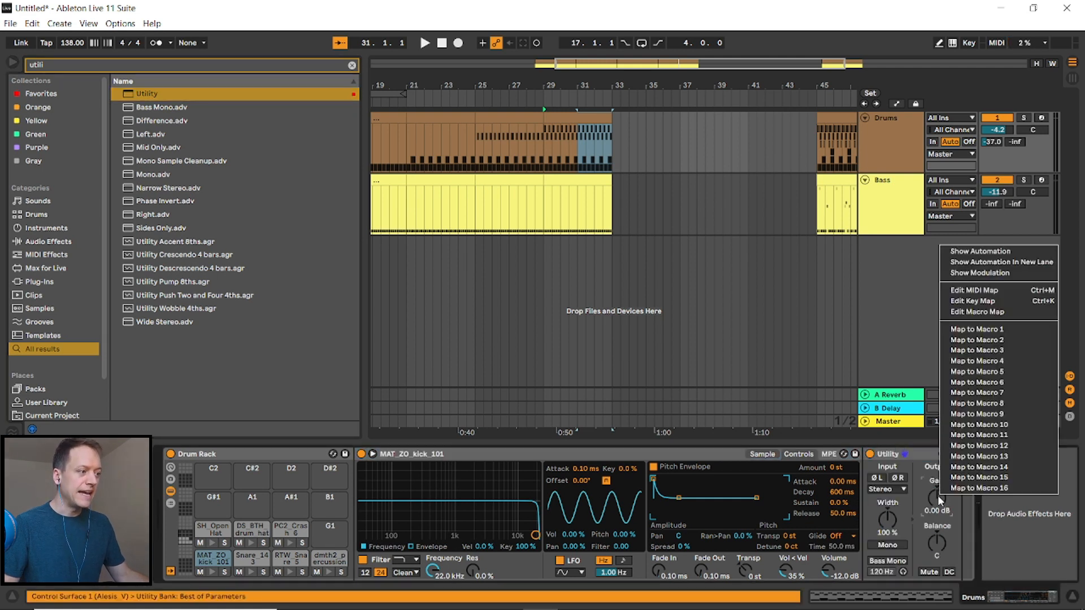
{"action": "left_click", "coordinate": [990, 251]}
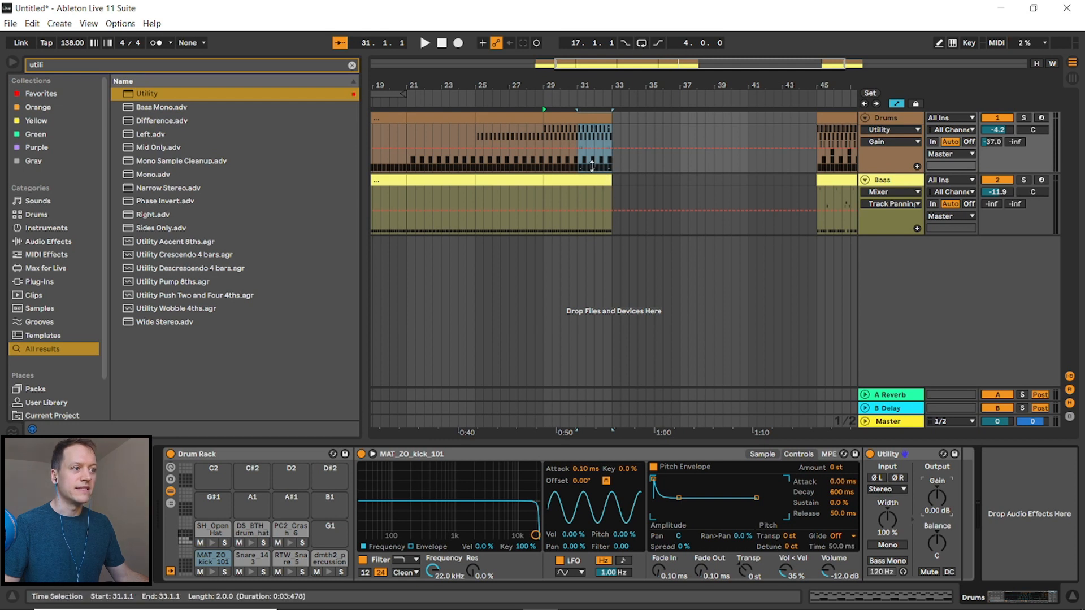
{"action": "left_click", "coordinate": [620, 148]}
{"action": "left_click", "coordinate": [620, 148]}
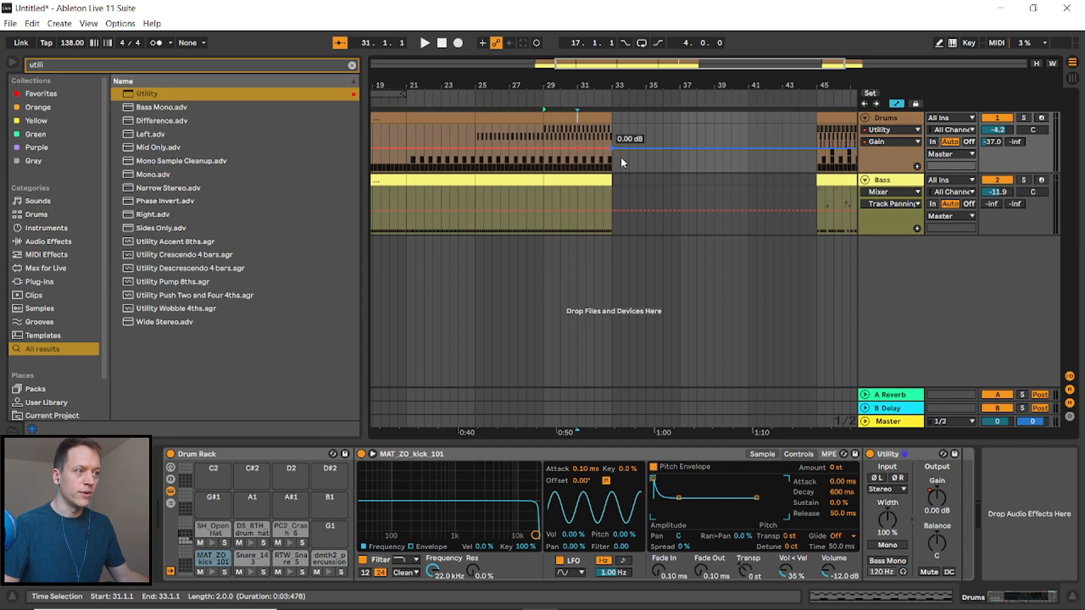
{"action": "left_click_drag", "start_coordinate": [595, 148], "coordinate": [612, 169]}
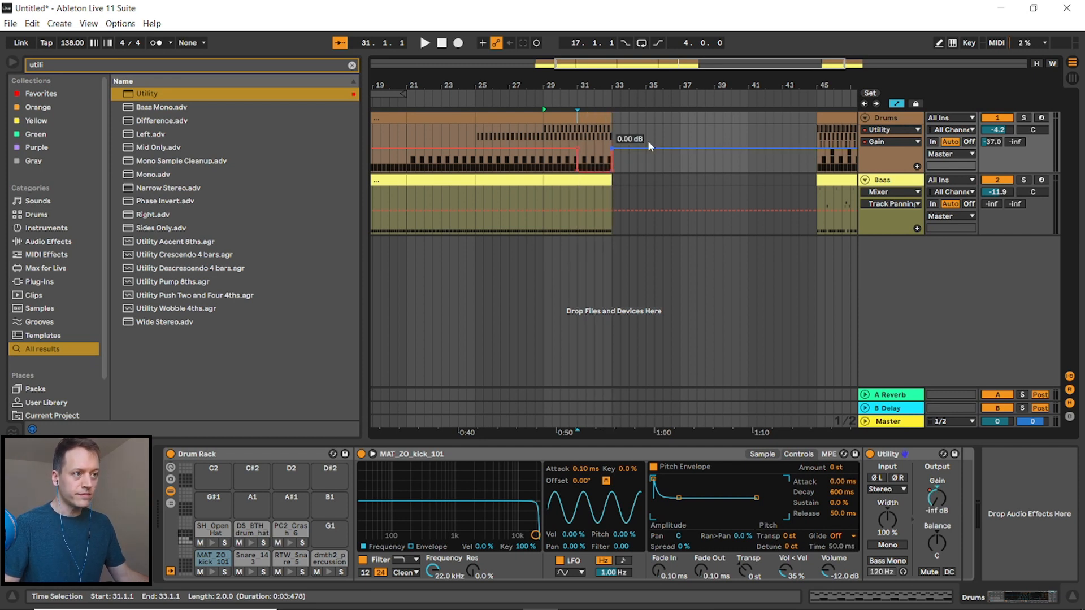
- Hide the automation and play from bar 29 to hear the gain drop
{"action": "left_click", "coordinate": [584, 122]}
{"action": "left_click", "coordinate": [546, 136]}
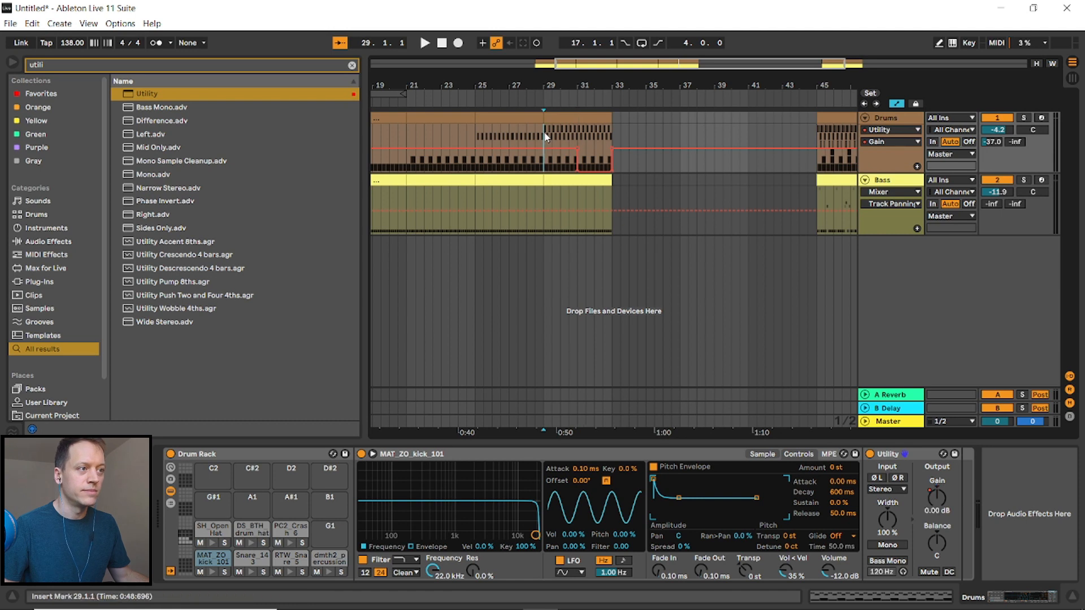
{"action": "key", "text": "a"}
{"action": "key", "text": "space"}
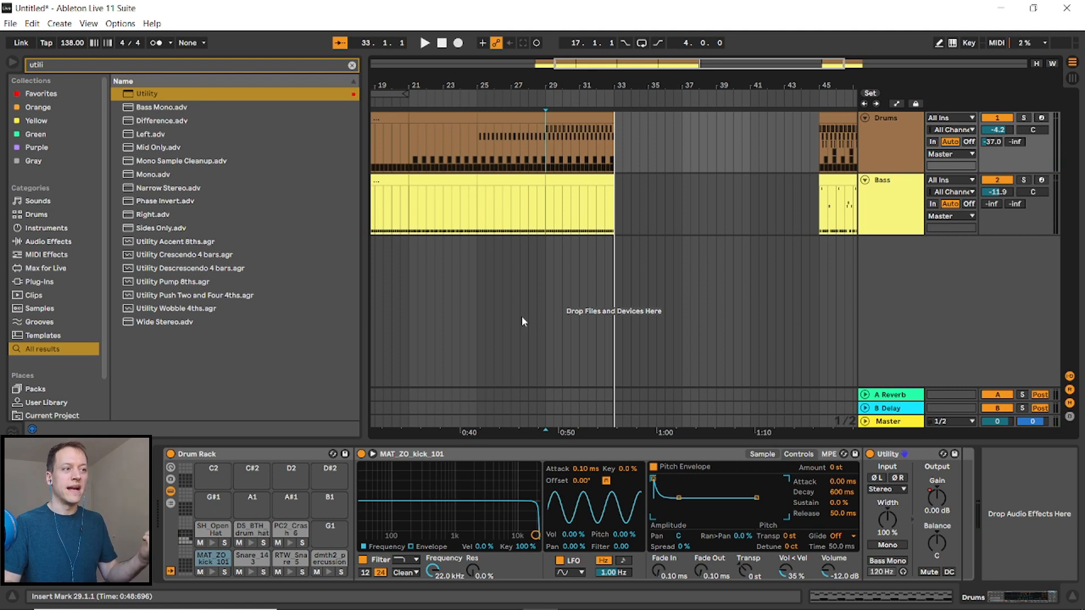
- Stop playback and audition the RTW_Snare_5 pad in the drum rack
{"action": "left_click", "coordinate": [648, 148]}
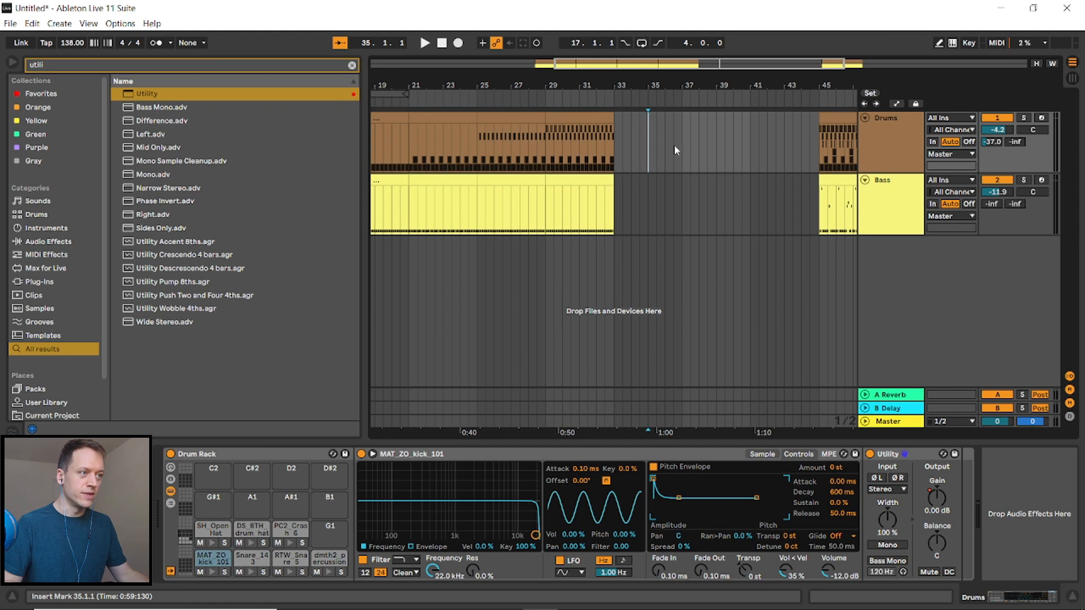
{"action": "scroll", "coordinate": [673, 145], "scroll_direction": "right", "scroll_amount": 2}
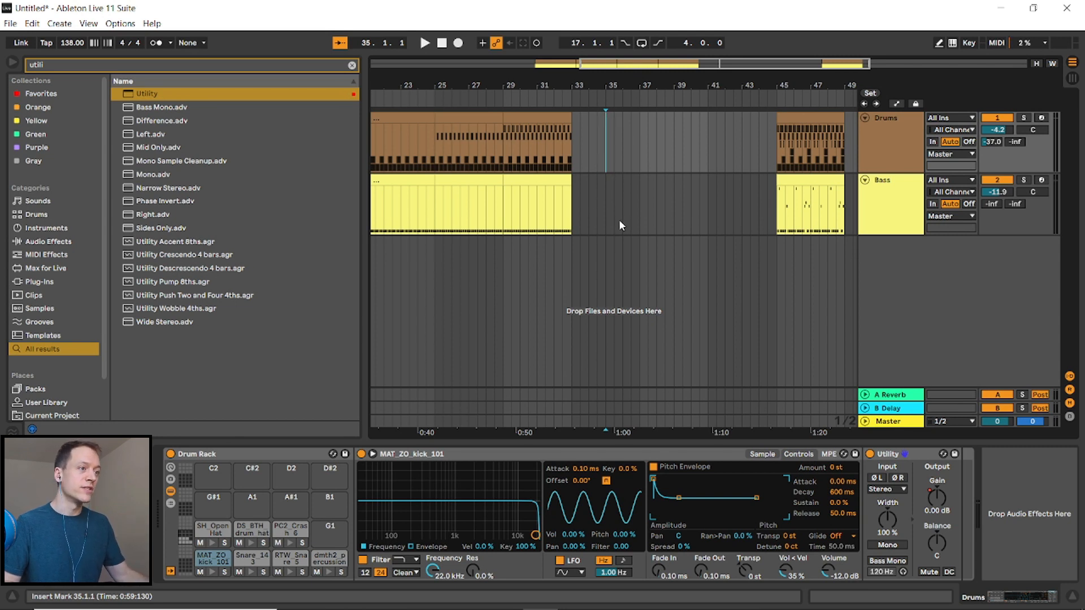
{"action": "left_click", "coordinate": [894, 146]}
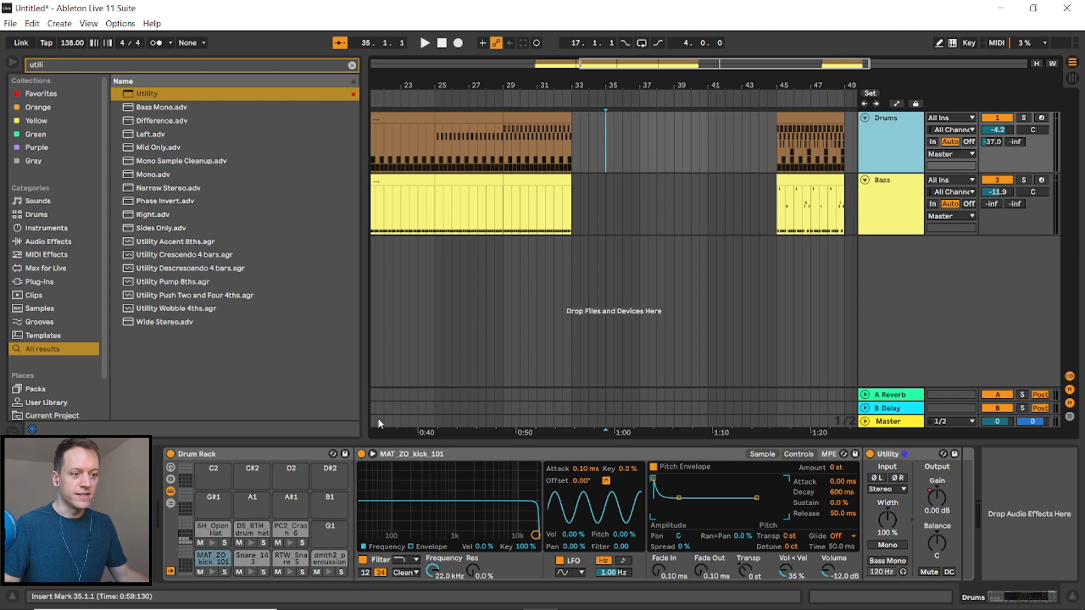
{"action": "left_click", "coordinate": [292, 572]}
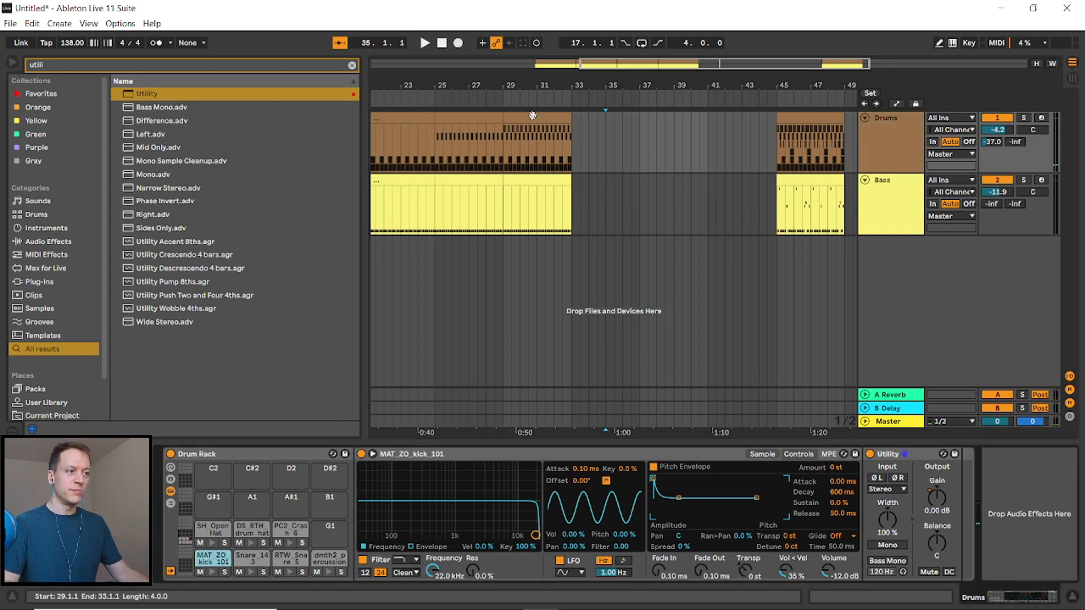
- Duplicate the drum clip at bar 29 to bar 33
{"action": "key", "text": "ctrl+d"}
{"action": "left_click", "coordinate": [681, 134]}
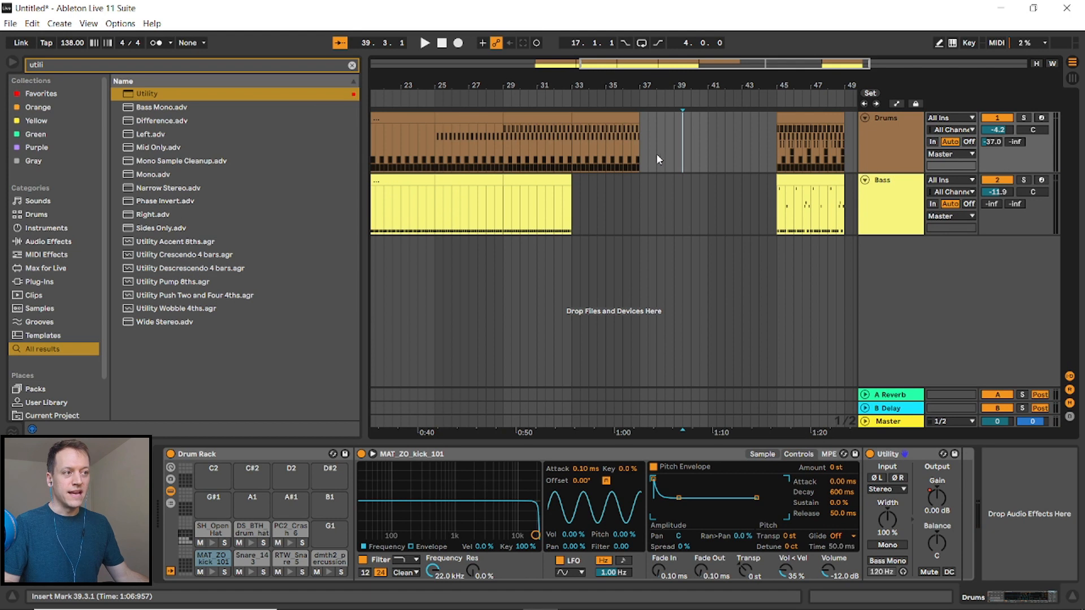
{"action": "key", "text": "a"}
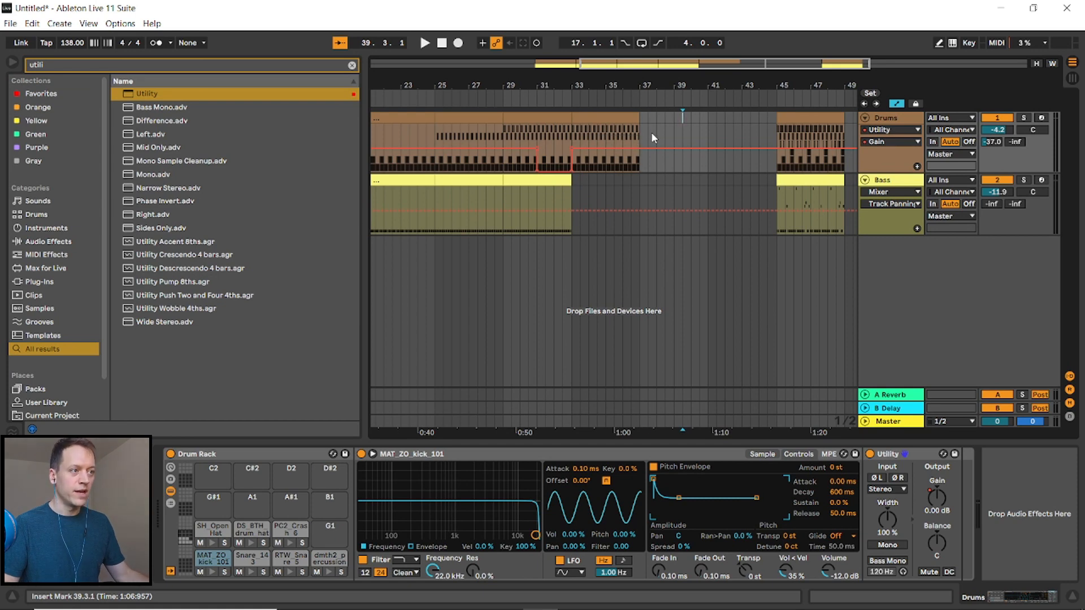
{"action": "key", "text": "a"}
- Open the bar-33 drum clip and layer an RTW_Snare_5 note on the snare at beat 1.4
{"action": "double_click", "coordinate": [624, 134]}
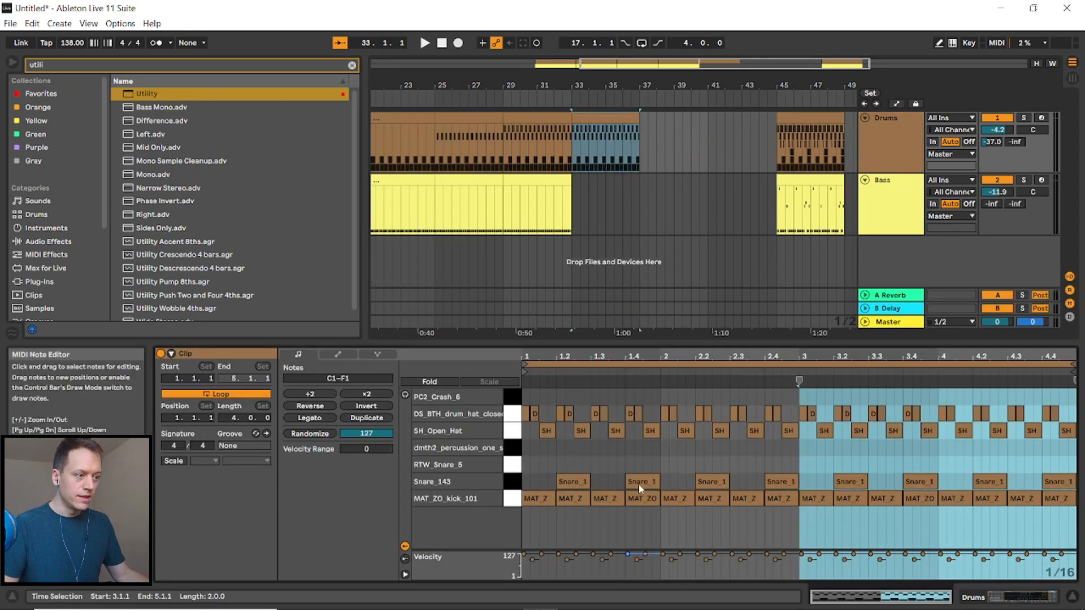
{"action": "left_click", "coordinate": [644, 485]}
{"action": "key", "text": "ctrl+c"}
{"action": "key", "text": "Up"}
{"action": "key", "text": "ctrl+v"}
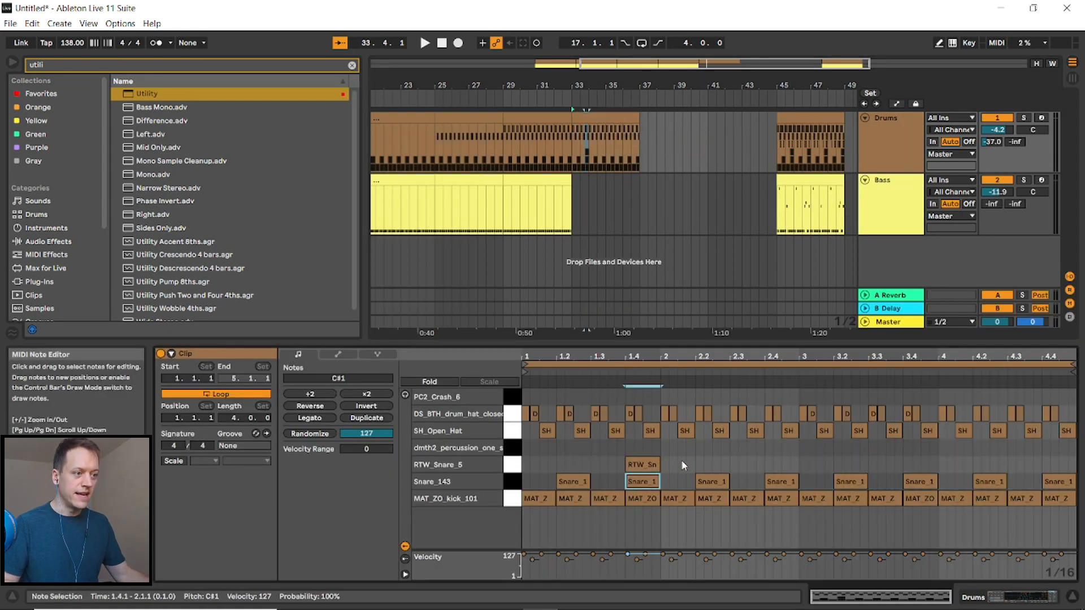
- Select the first two beats and duplicate them across the clip to repeat the RTW_Snare_5 hit
{"action": "left_click_drag", "start_coordinate": [523, 443], "coordinate": [650, 478]}
{"action": "key", "text": "ctrl+d"}
{"action": "key", "text": "ctrl+d"}
{"action": "key", "text": "ctrl+d"}
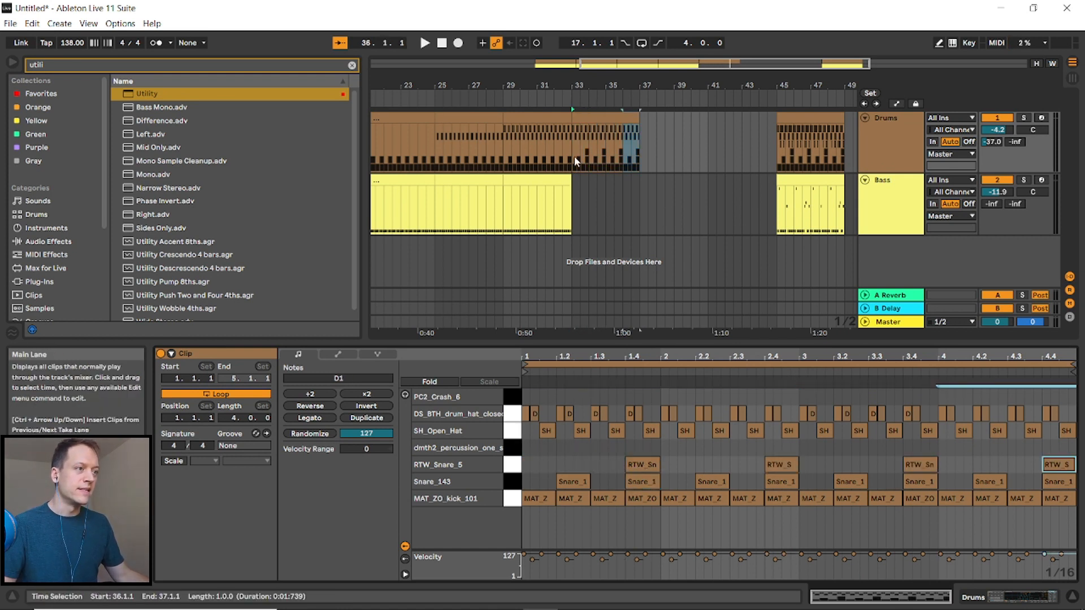
- Draw a PC2_Crash_6 note at the start of the clip
{"action": "key", "text": "b"}
{"action": "left_click", "coordinate": [523, 397]}
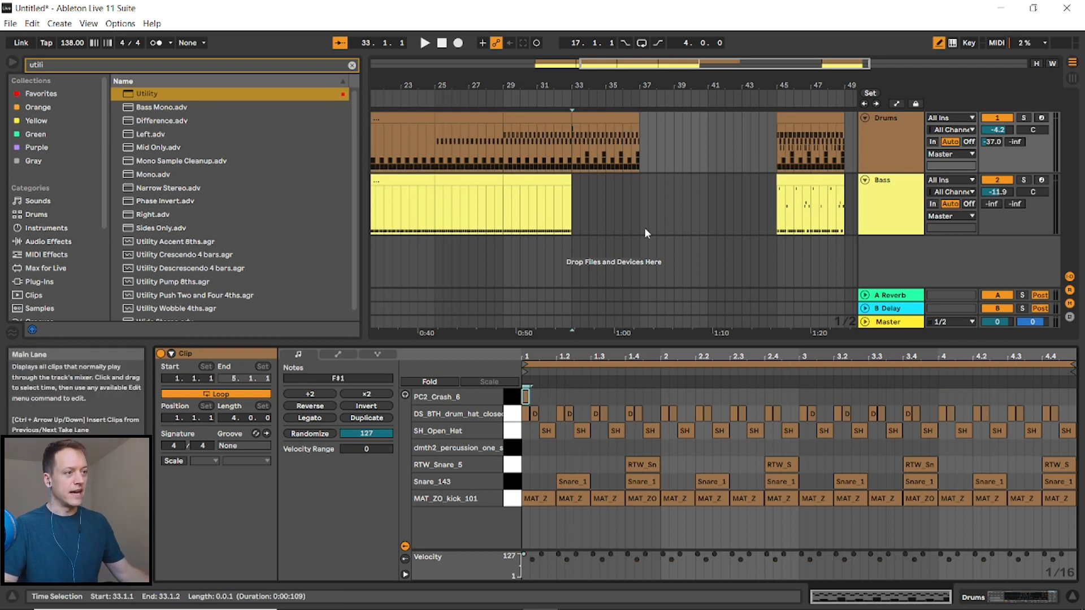
- Paste the copied bass clip into the bass track at bar 33
{"action": "left_click", "coordinate": [612, 225]}
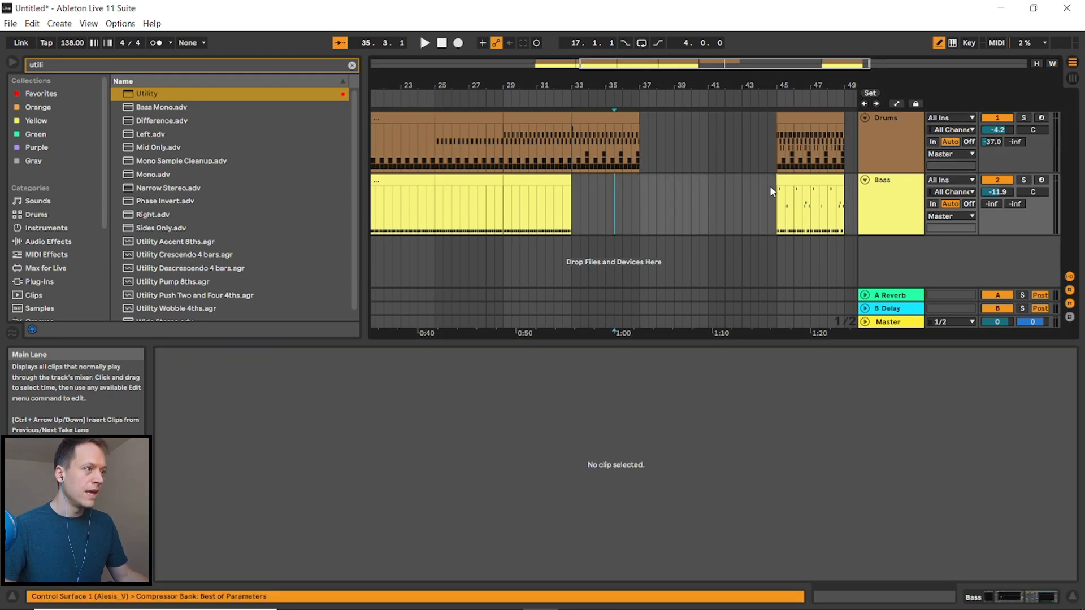
{"action": "left_click", "coordinate": [785, 179]}
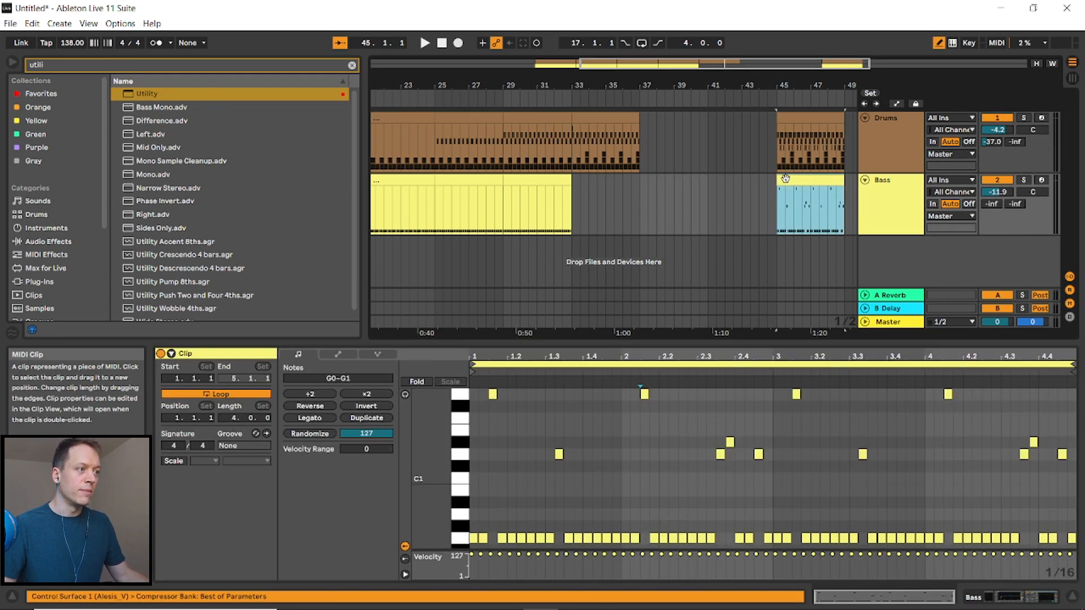
{"action": "left_click", "coordinate": [576, 197]}
{"action": "key", "text": "ctrl+v"}
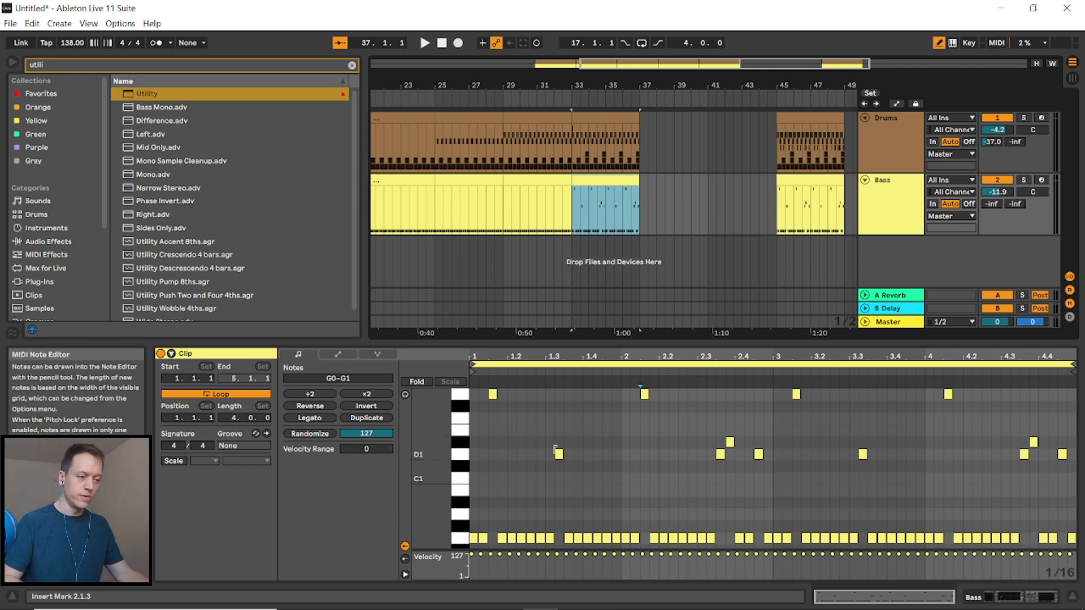
- In the bar-33 bass clip, delete the D1–D#1 notes from beat 1.3 to the end of the clip
{"action": "left_click_drag", "start_coordinate": [547, 421], "coordinate": [1071, 480]}
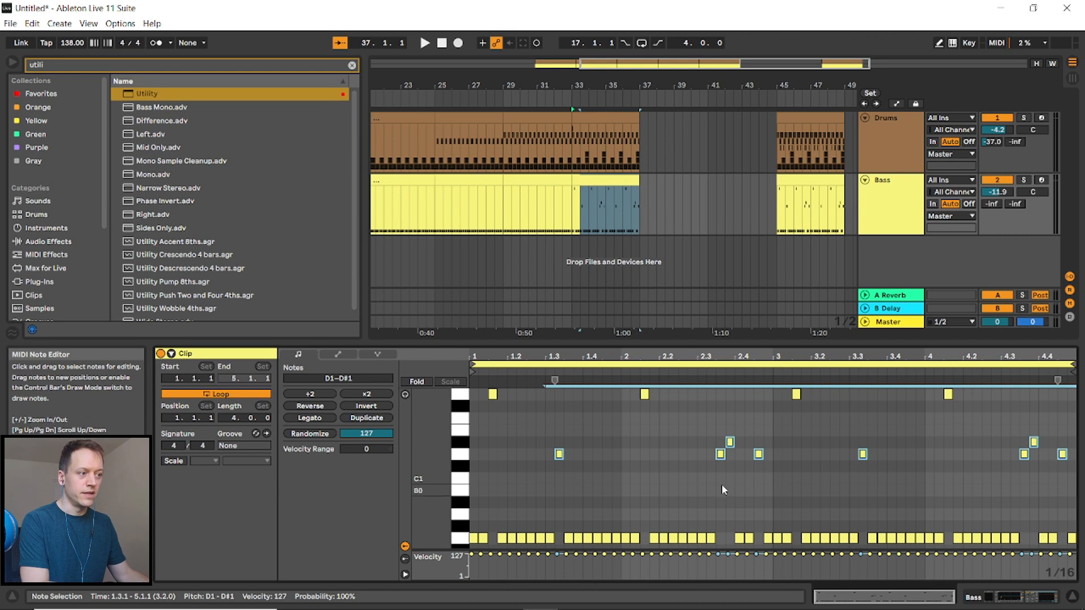
{"action": "key", "text": "Delete"}
{"action": "key", "text": "b"}
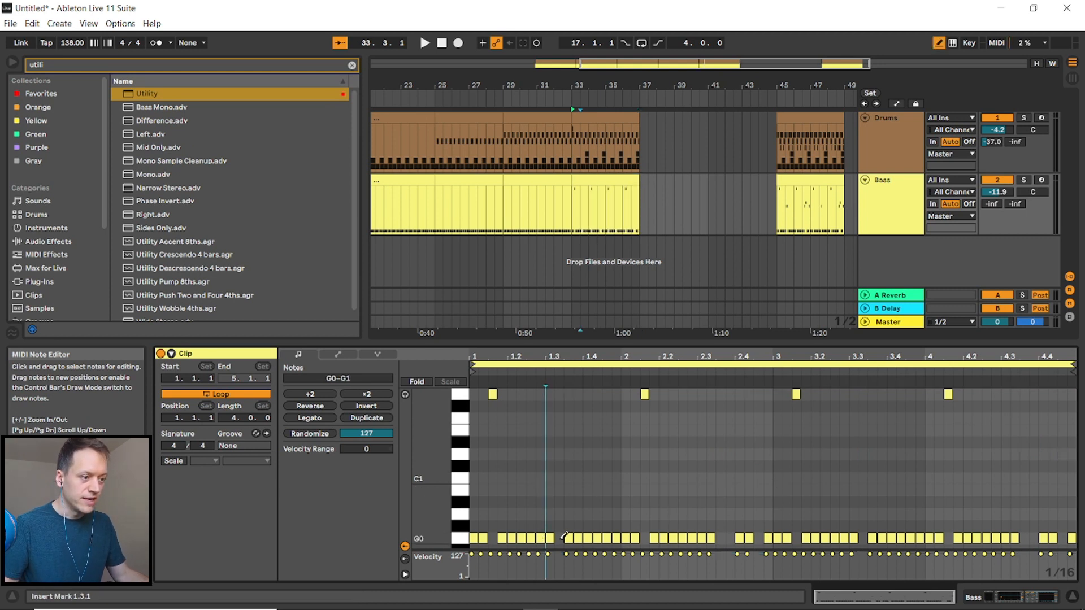
{"action": "key", "text": "b"}
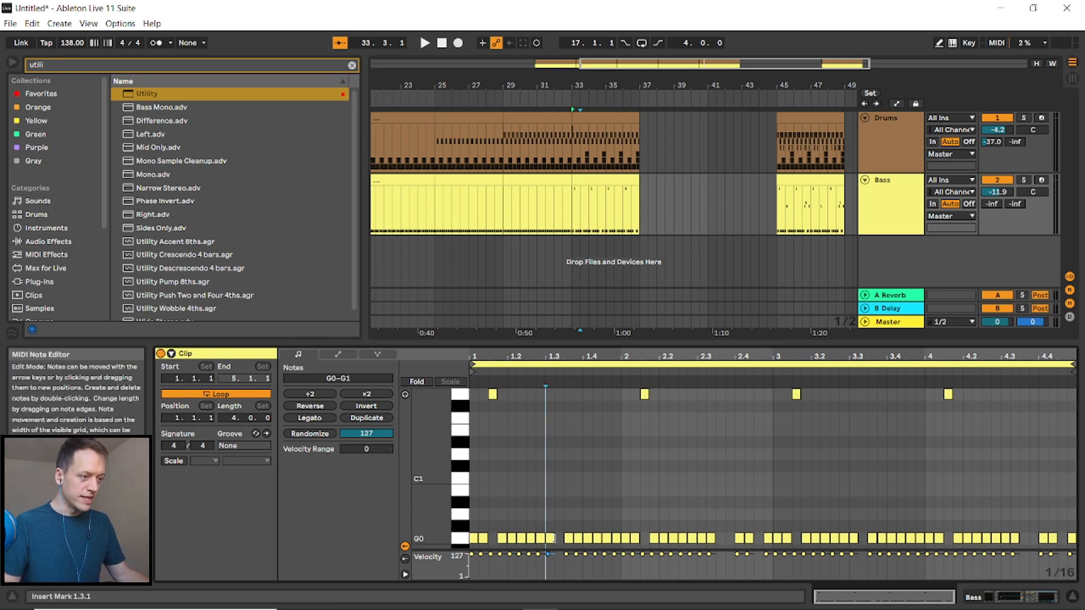
- Draw G0 bass notes to fill the gaps at beats 1.3, 2.3, 2.4, 3.3, 4.3 and 4.4
{"action": "left_click", "coordinate": [554, 539]}
{"action": "key", "text": "b"}
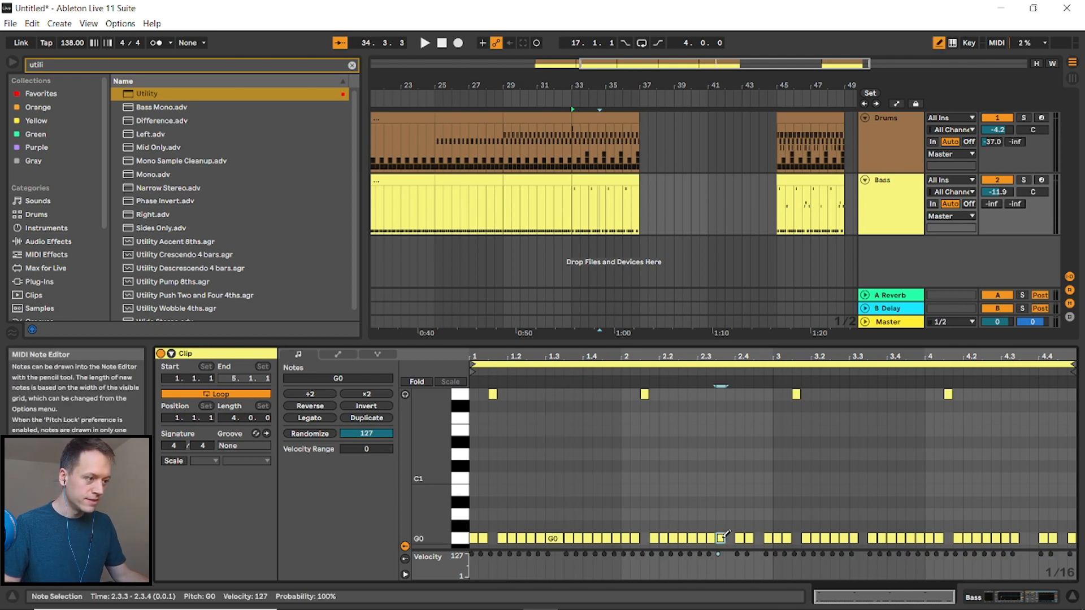
{"action": "left_click", "coordinate": [724, 538]}
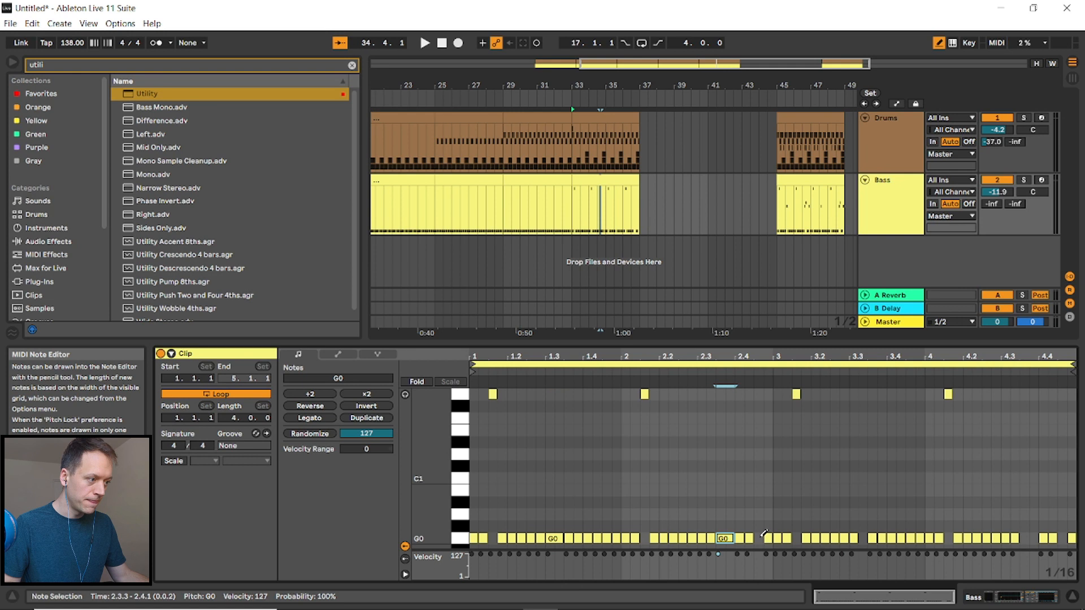
{"action": "left_click", "coordinate": [758, 539]}
{"action": "left_click", "coordinate": [861, 538]}
{"action": "left_click", "coordinate": [859, 538]}
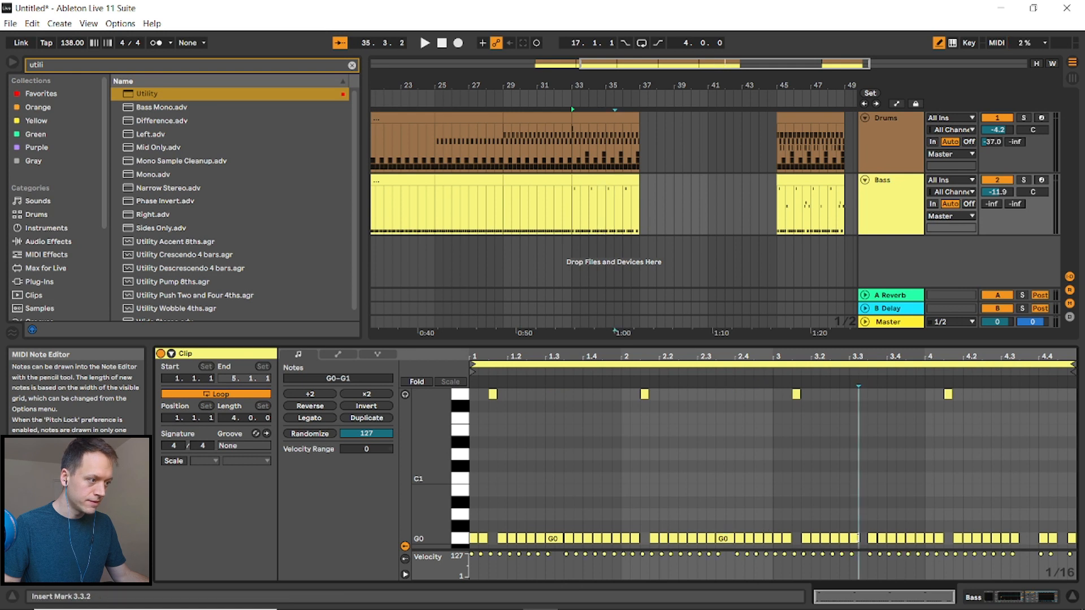
{"action": "left_click", "coordinate": [857, 538]}
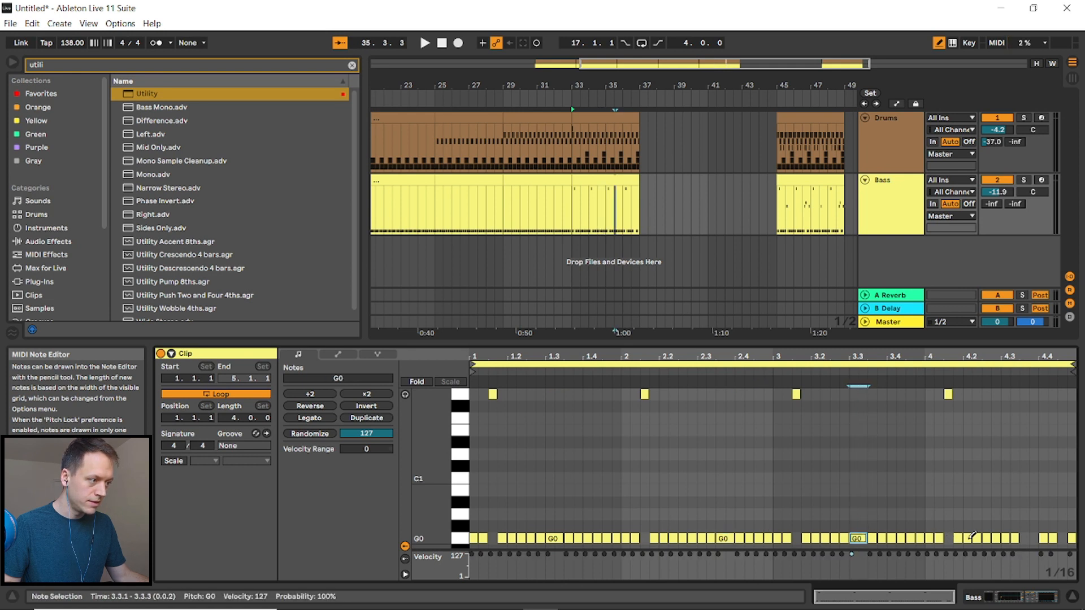
{"action": "left_click", "coordinate": [1026, 538]}
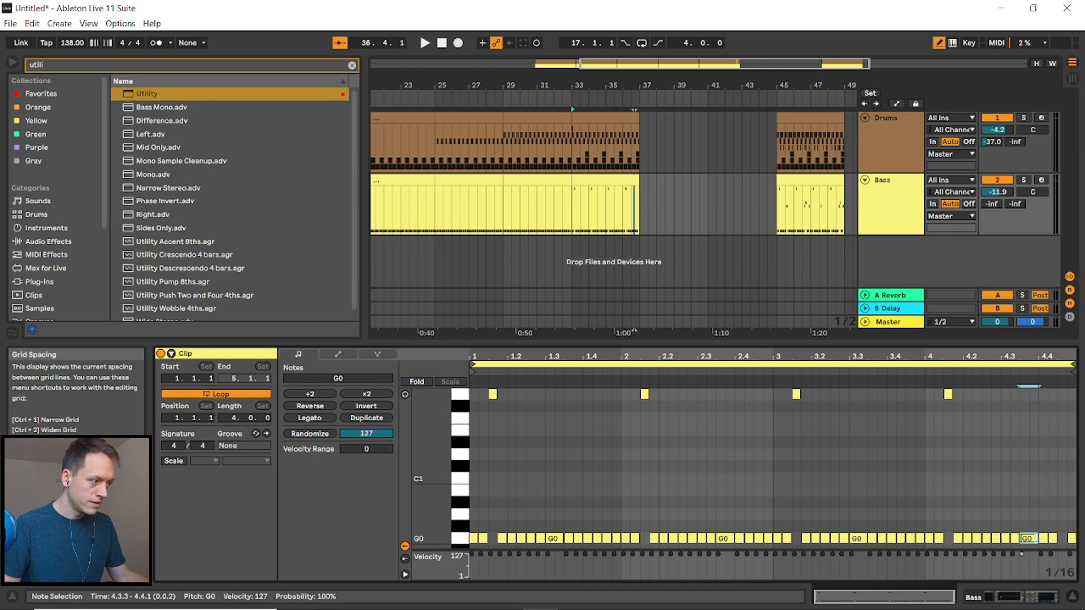
{"action": "left_click", "coordinate": [1062, 538]}
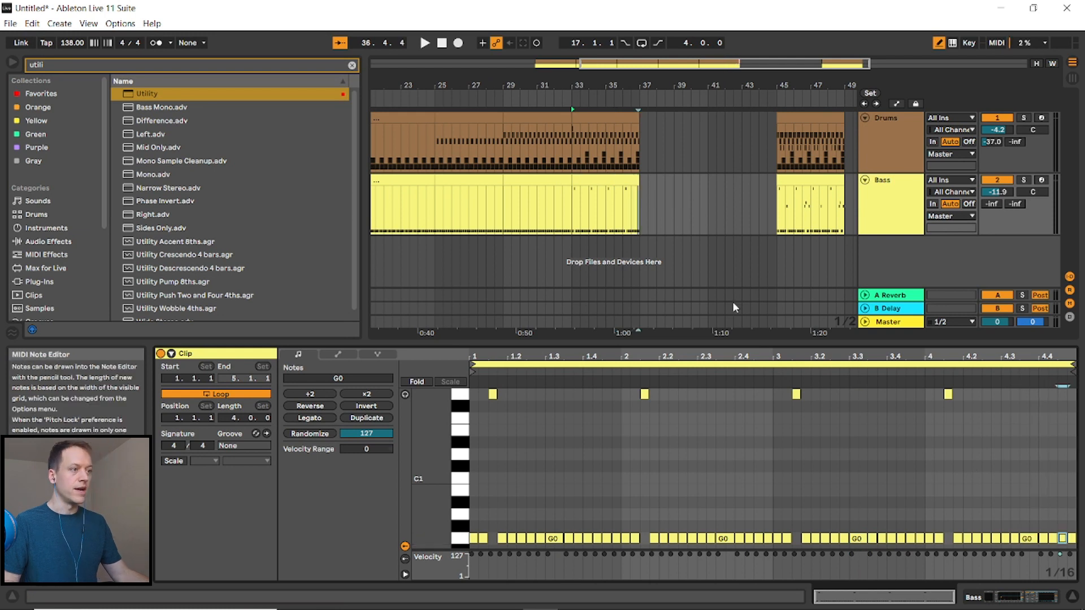
- Play back the arrangement from bar 33 to listen to the new section
{"action": "left_click", "coordinate": [575, 220]}
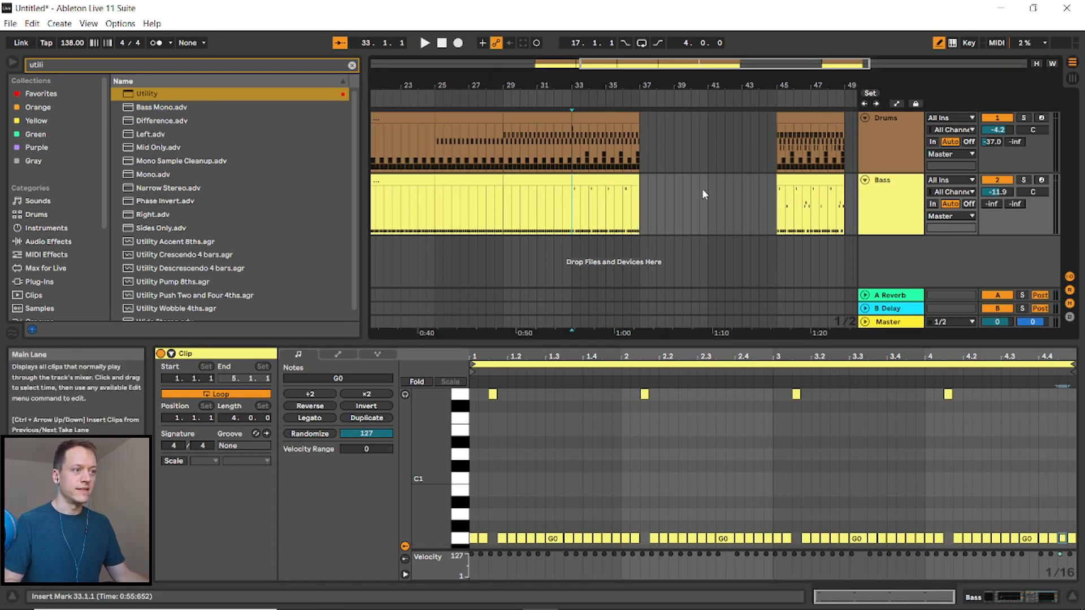
{"action": "key", "text": "space"}
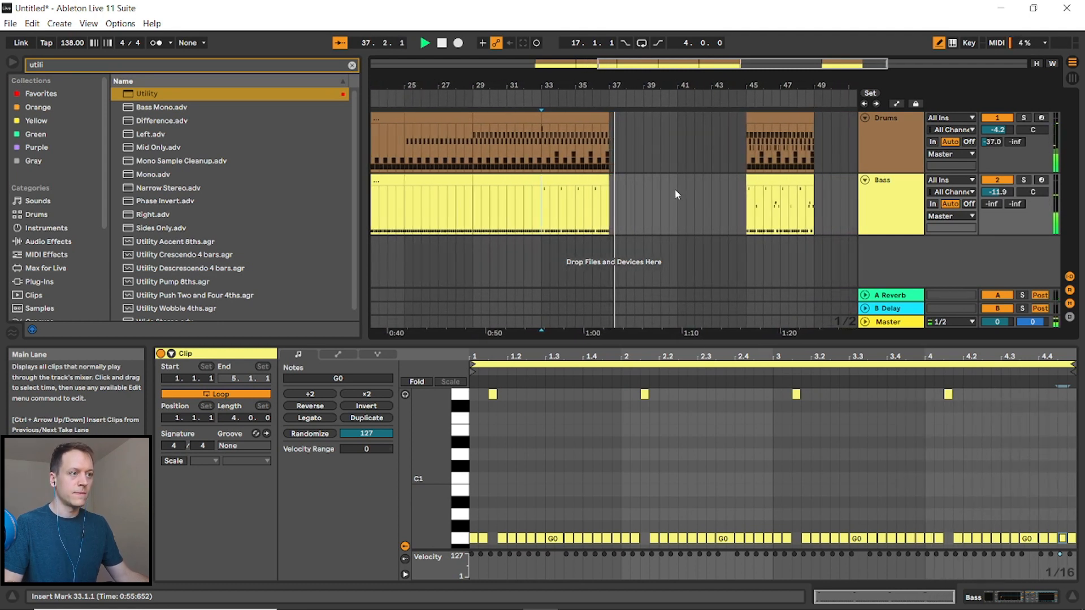
{"action": "key", "text": "space"}
- Duplicate the bar-33 drum clip to bar 37
{"action": "left_click", "coordinate": [629, 147]}
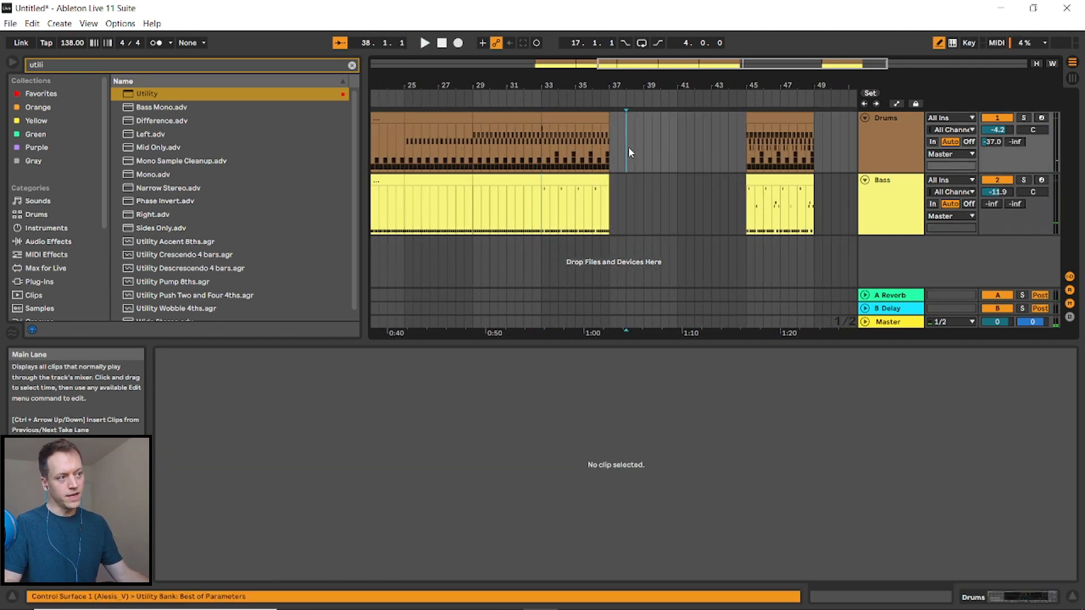
{"action": "left_click", "coordinate": [584, 119]}
{"action": "key", "text": "ctrl+d"}
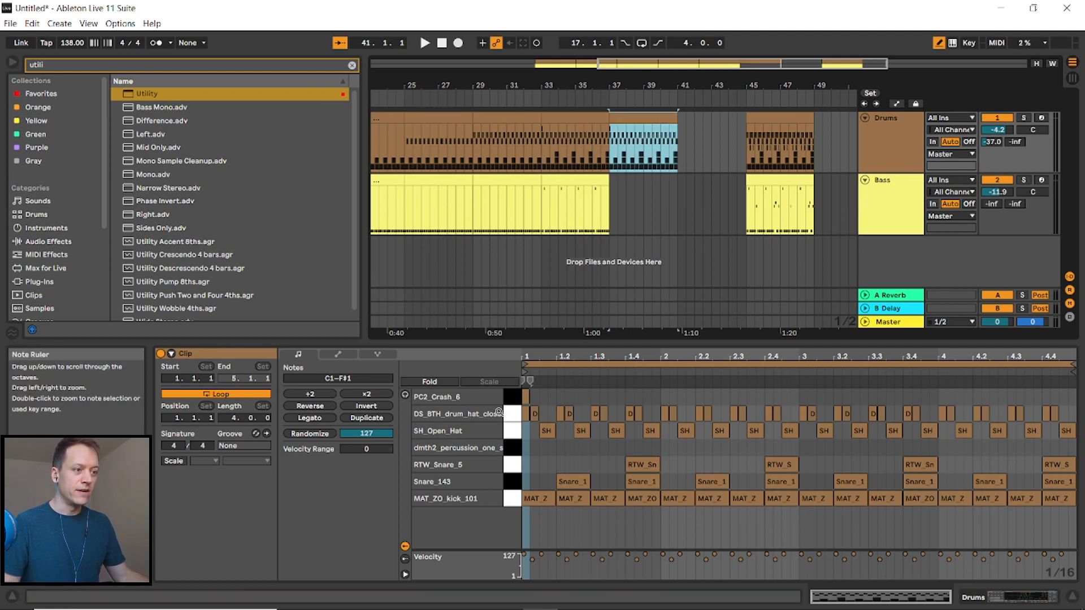
- Draw an extra DS_BTH hi-hat note in the first beat of the bar-37 drum clip
{"action": "key", "text": "b"}
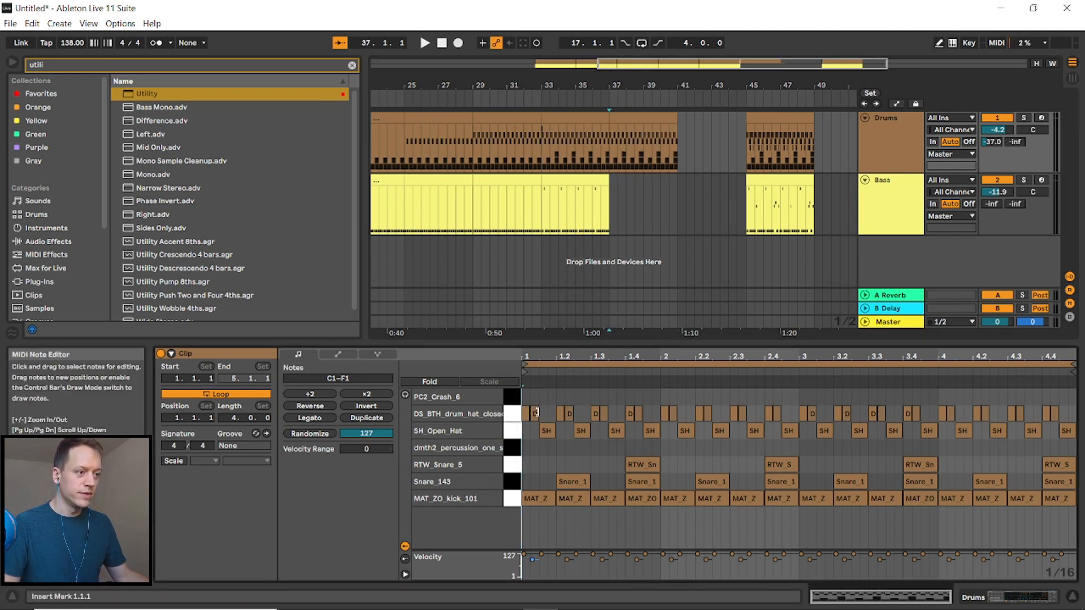
{"action": "left_click", "coordinate": [535, 414]}
{"action": "key", "text": "ctrl+d"}
{"action": "key", "text": "Right"}
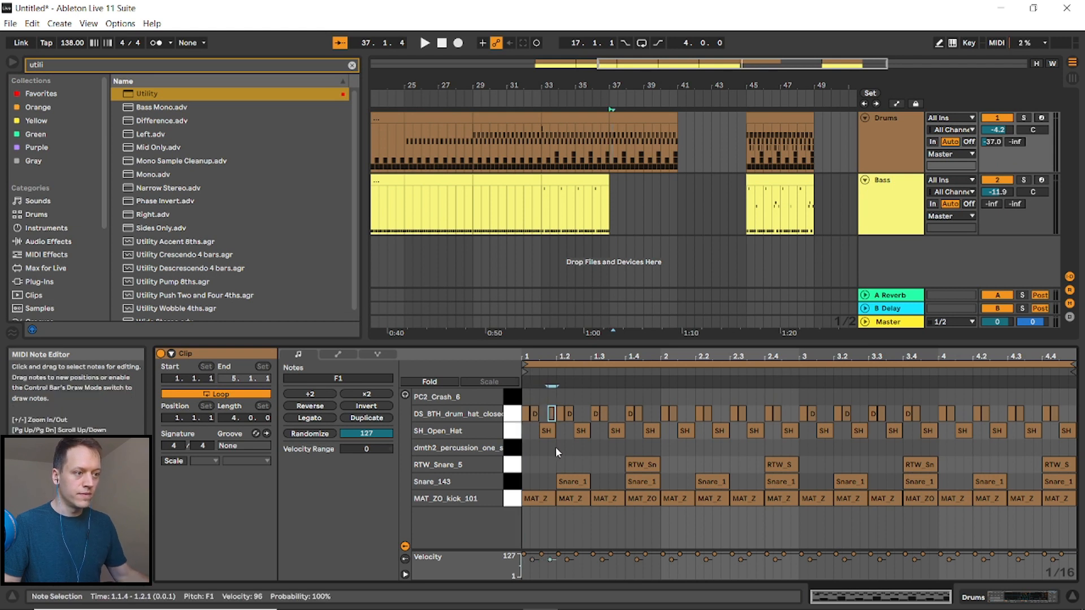
- Select the first-beat hi-hats and duplicate them repeatedly across the rest of the clip
{"action": "left_click_drag", "start_coordinate": [524, 396], "coordinate": [537, 413]}
{"action": "key", "text": "ctrl+d"}
{"action": "key", "text": "ctrl+d"}
{"action": "key", "text": "ctrl+d"}
{"action": "key", "text": "ctrl+d"}
{"action": "key", "text": "ctrl+d"}
{"action": "key", "text": "ctrl+d"}
{"action": "key", "text": "ctrl+d"}
{"action": "key", "text": "ctrl+d"}
{"action": "key", "text": "ctrl+d"}
{"action": "key", "text": "ctrl+d"}
{"action": "key", "text": "ctrl+d"}
{"action": "key", "text": "ctrl+d"}
{"action": "key", "text": "ctrl+d"}
{"action": "key", "text": "ctrl+d"}
{"action": "key", "text": "ctrl+d"}
{"action": "key", "text": "ctrl+d"}
{"action": "key", "text": "ctrl+d"}
{"action": "key", "text": "ctrl+d"}
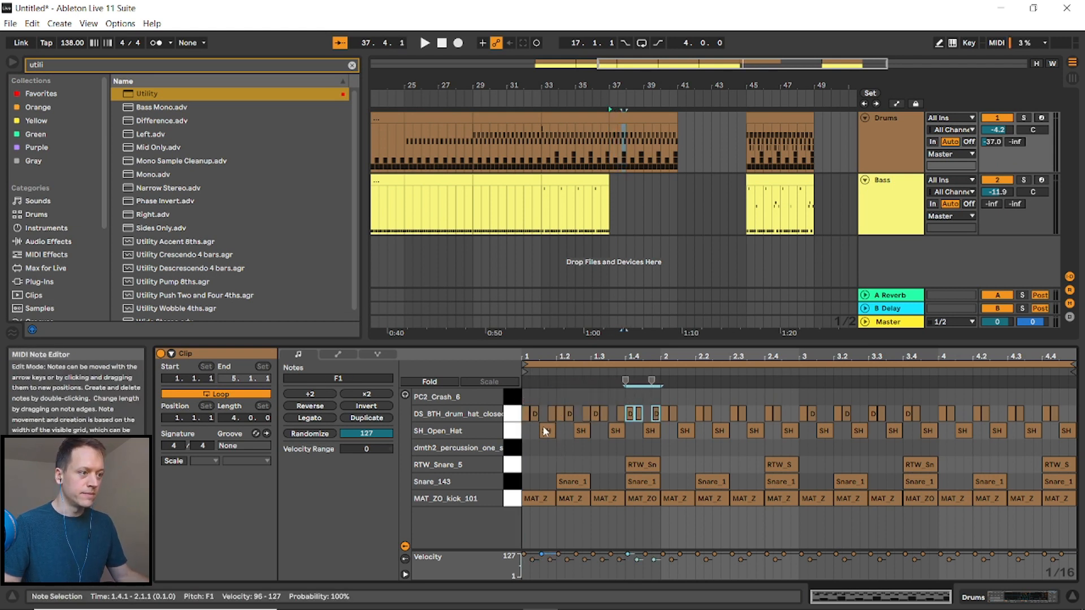
{"action": "key", "text": "ctrl+d"}
{"action": "key", "text": "ctrl+d"}
{"action": "key", "text": "ctrl+d"}
{"action": "key", "text": "ctrl+d"}
{"action": "key", "text": "ctrl+d"}
{"action": "key", "text": "ctrl+d"}
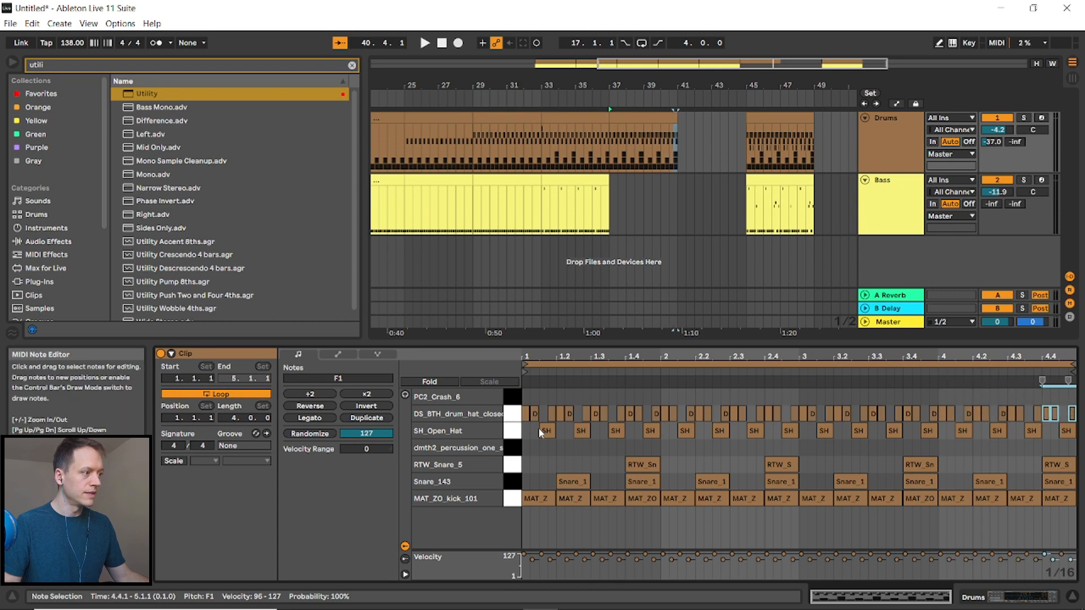
- Duplicate the bar-33 bass clip to bar 37
{"action": "left_click", "coordinate": [569, 183]}
{"action": "key", "text": "ctrl+d"}
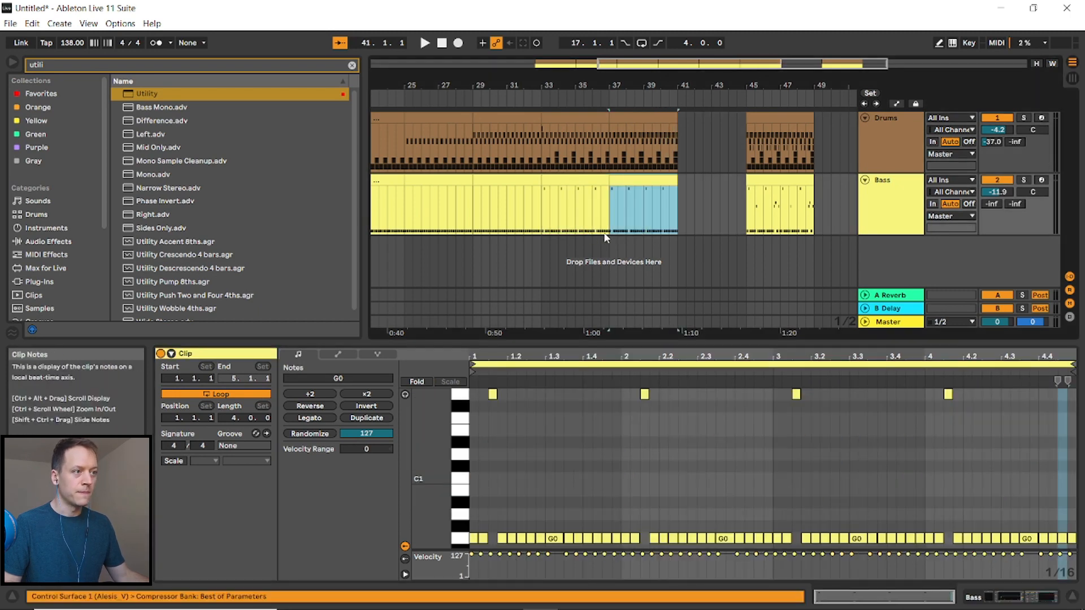
- Play back the arrangement from bar 37 to listen to the edits
{"action": "left_click", "coordinate": [608, 147]}
{"action": "key", "text": "space"}
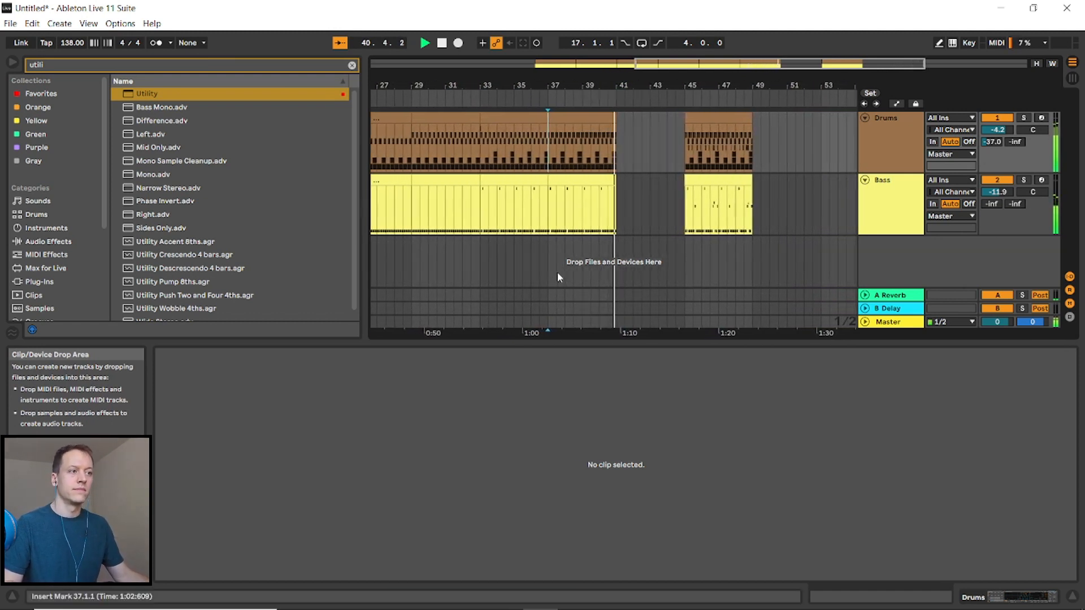
{"action": "key", "text": "space"}
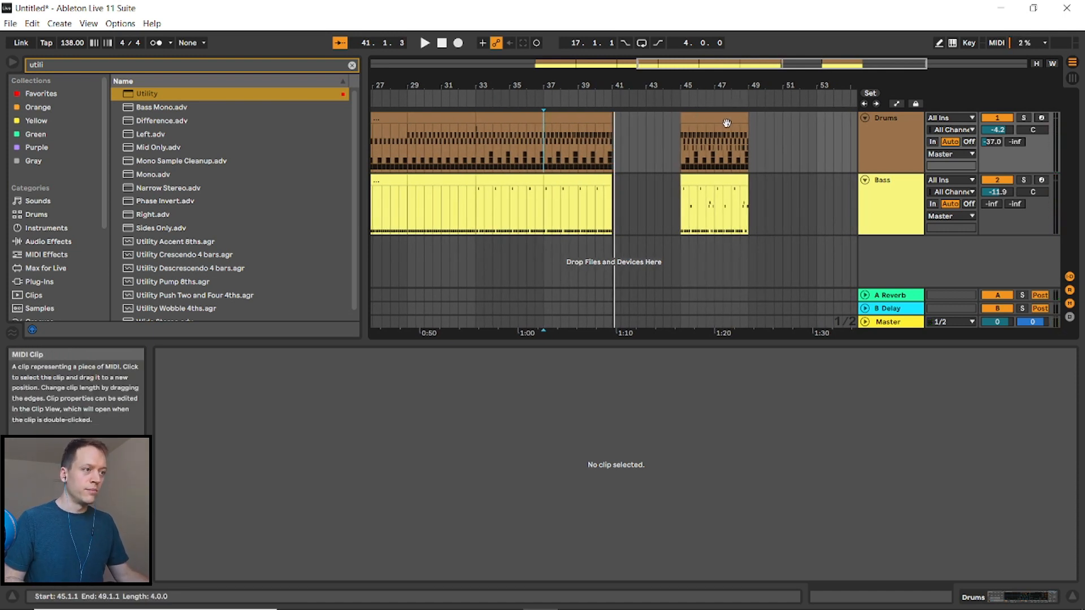
- Copy the drum clip at bar 45 and paste it at bar 41
{"action": "left_click", "coordinate": [705, 145]}
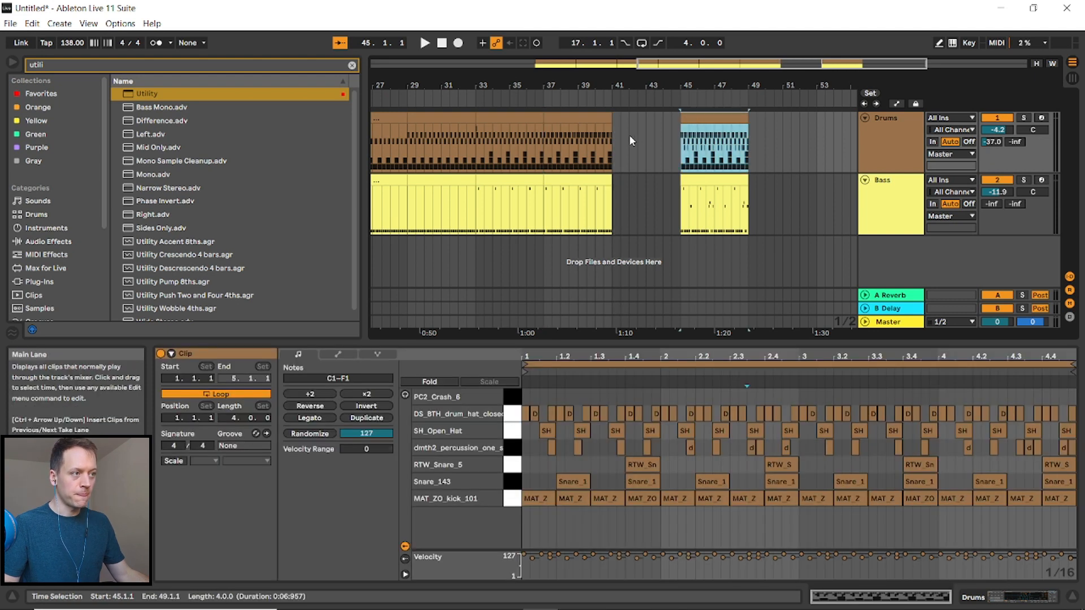
{"action": "left_click", "coordinate": [615, 130]}
{"action": "left_click", "coordinate": [705, 119]}
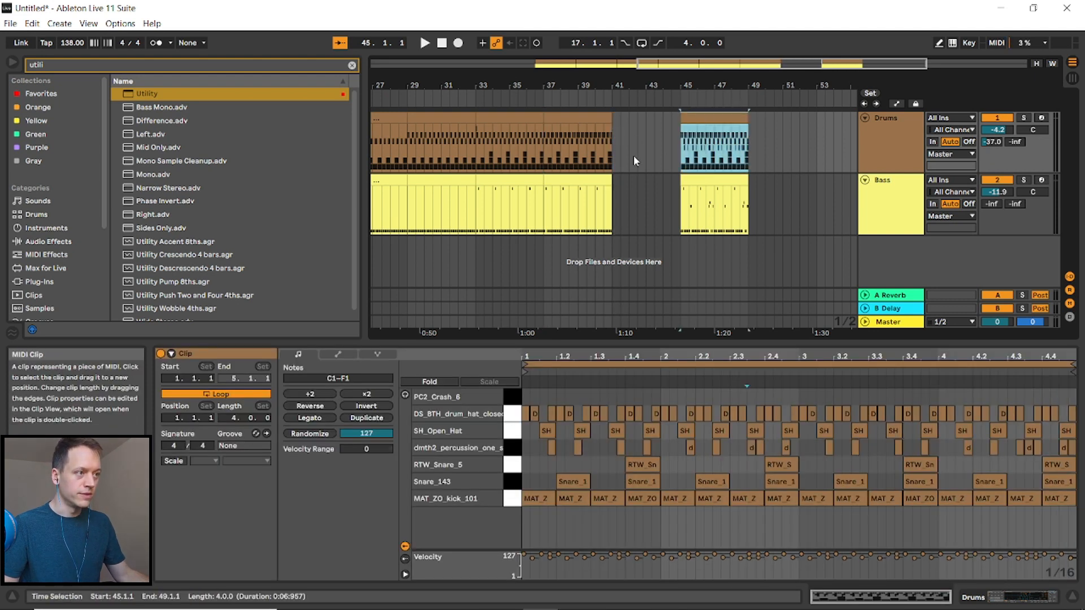
{"action": "left_click", "coordinate": [614, 148]}
{"action": "key", "text": "ctrl+v"}
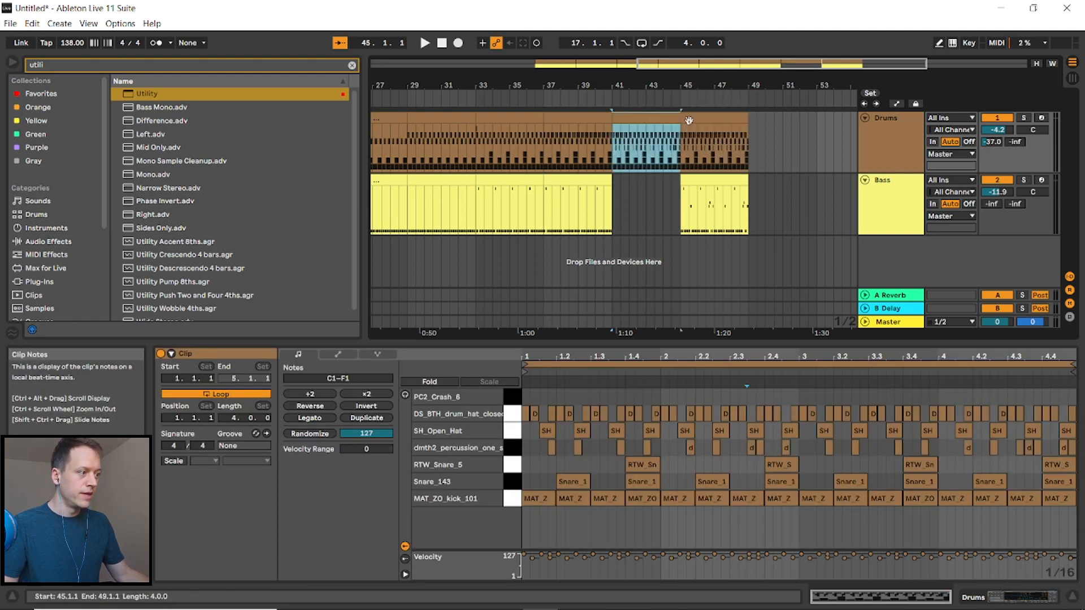
- Copy the bass clip at bar 45 and paste it at bar 41
{"action": "left_click", "coordinate": [721, 188]}
{"action": "left_click", "coordinate": [614, 197]}
{"action": "key", "text": "ctrl+v"}
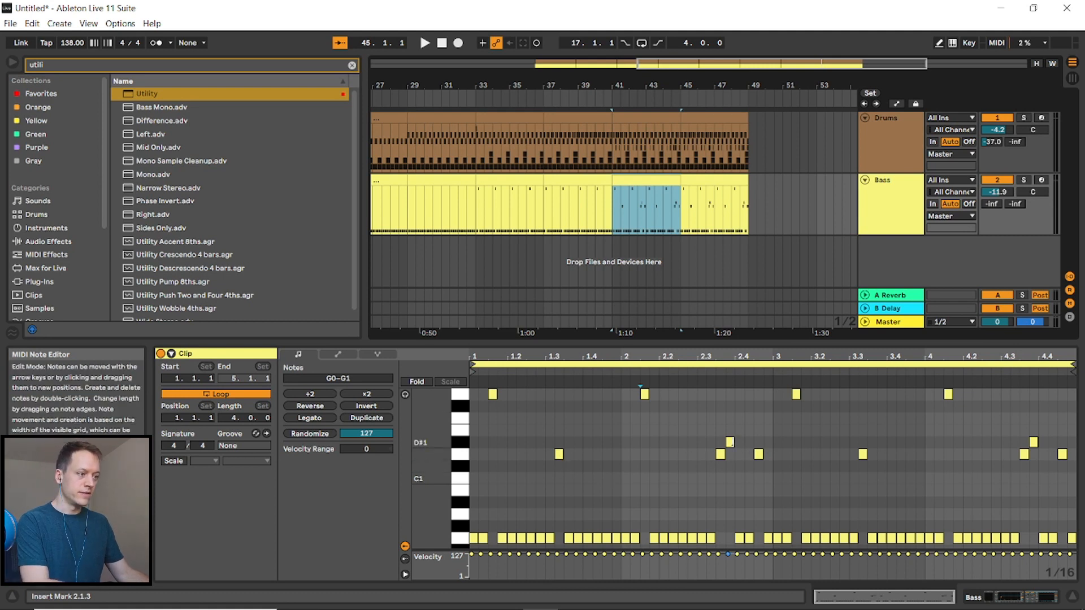
- Delete the higher bass notes at beats 2.3, 2.4, 4.3 and 4.4 in the bar-41 bass clip
{"action": "left_click", "coordinate": [730, 443]}
{"action": "key", "text": "Delete"}
{"action": "left_click", "coordinate": [758, 454]}
{"action": "key", "text": "Delete"}
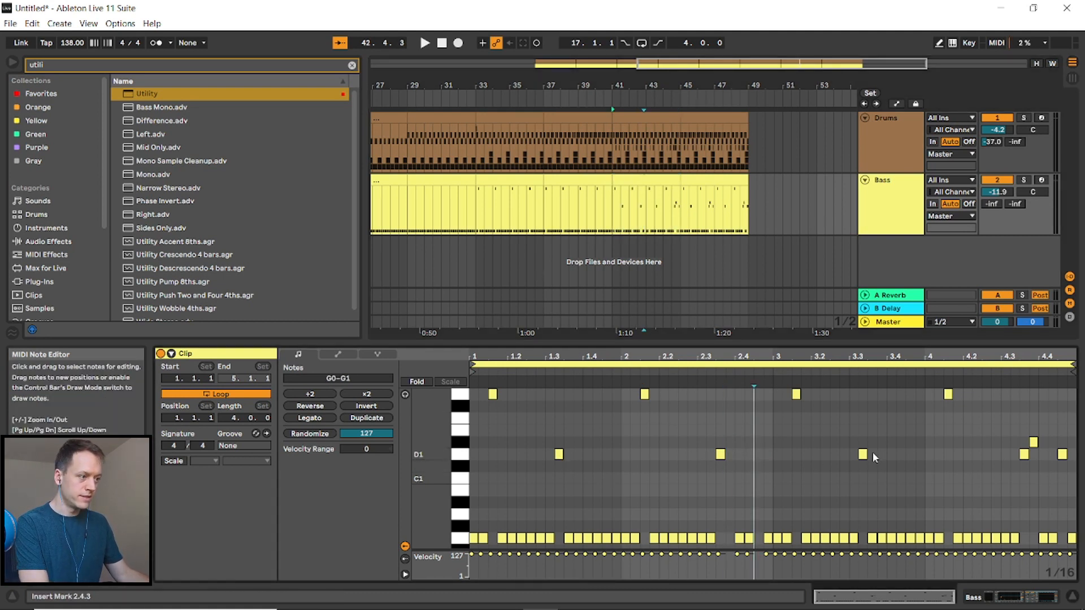
{"action": "left_click", "coordinate": [1034, 442]}
{"action": "key", "text": "Delete"}
{"action": "left_click", "coordinate": [1063, 455]}
{"action": "key", "text": "Delete"}
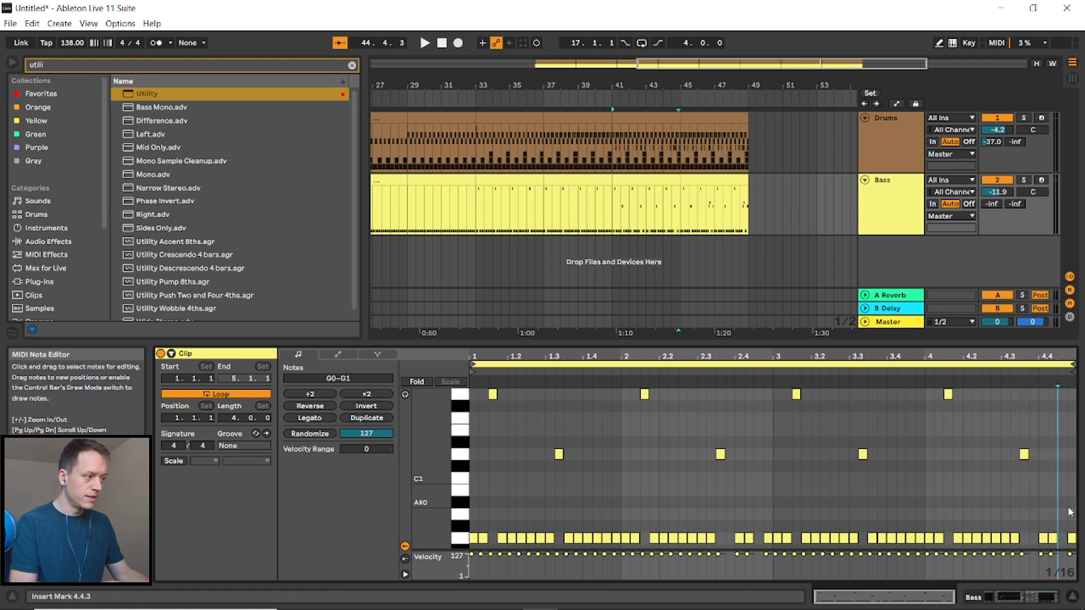
- Draw G0 notes to fill the bass-line gaps around beats 2.4 and 4.3–4.4
{"action": "left_click", "coordinate": [1059, 538]}
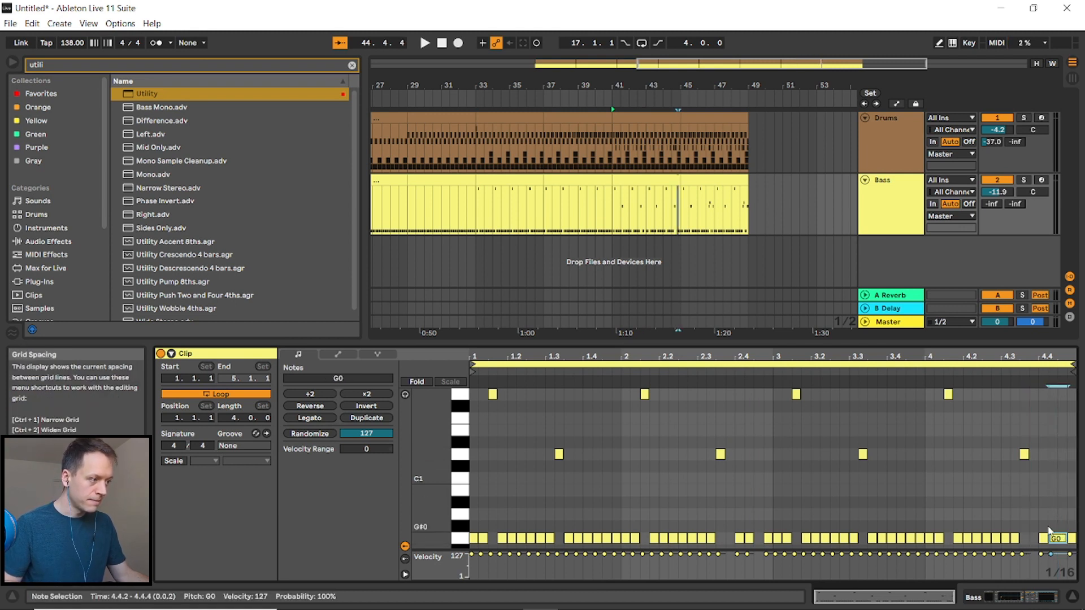
{"action": "double_click", "coordinate": [1034, 539]}
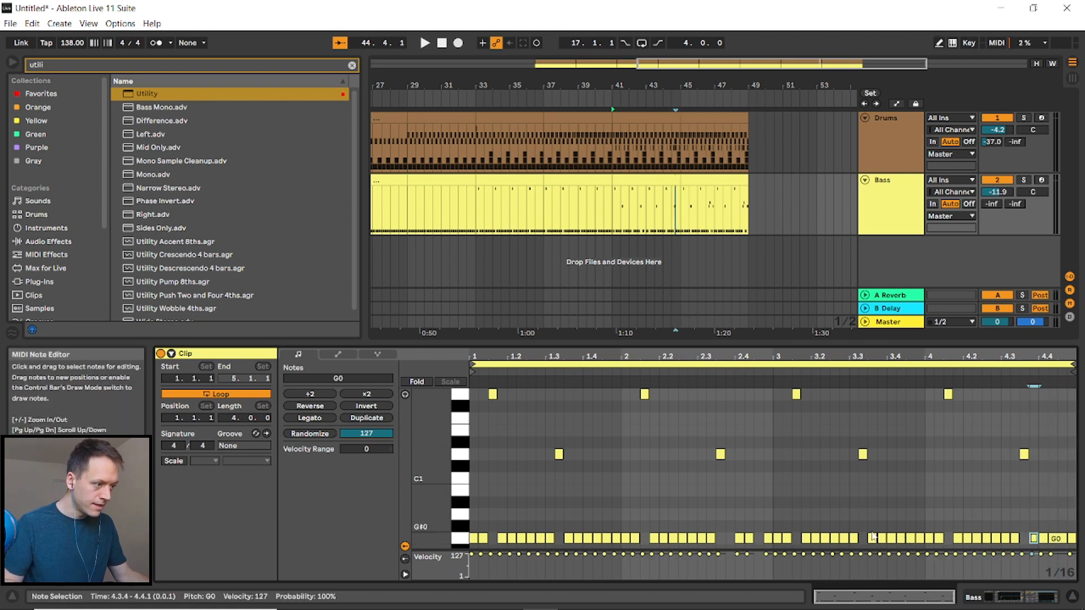
{"action": "left_click_drag", "start_coordinate": [754, 538], "coordinate": [764, 539]}
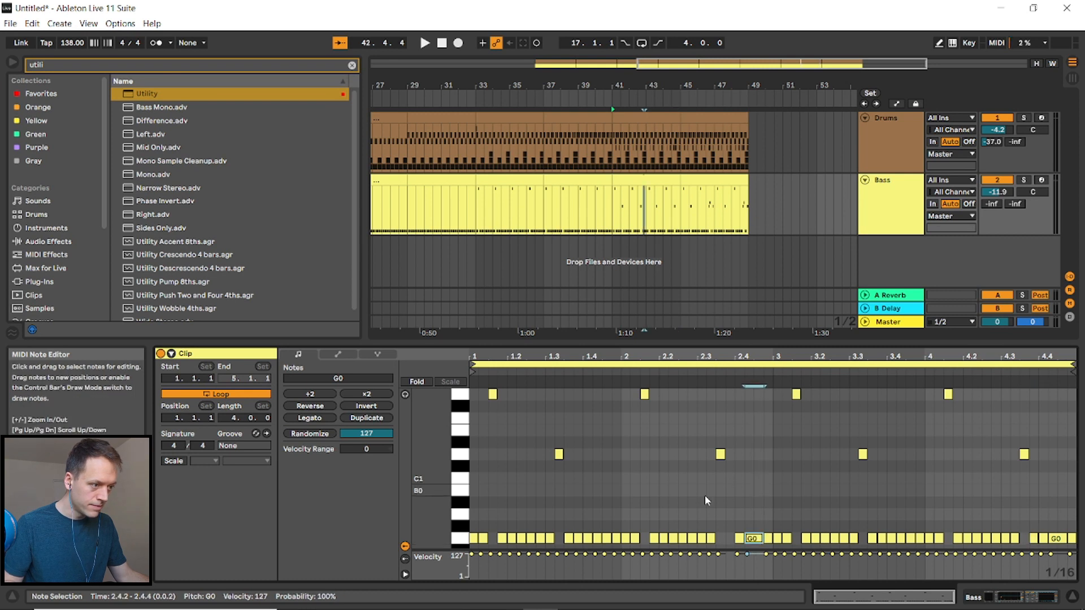
{"action": "double_click", "coordinate": [728, 538]}
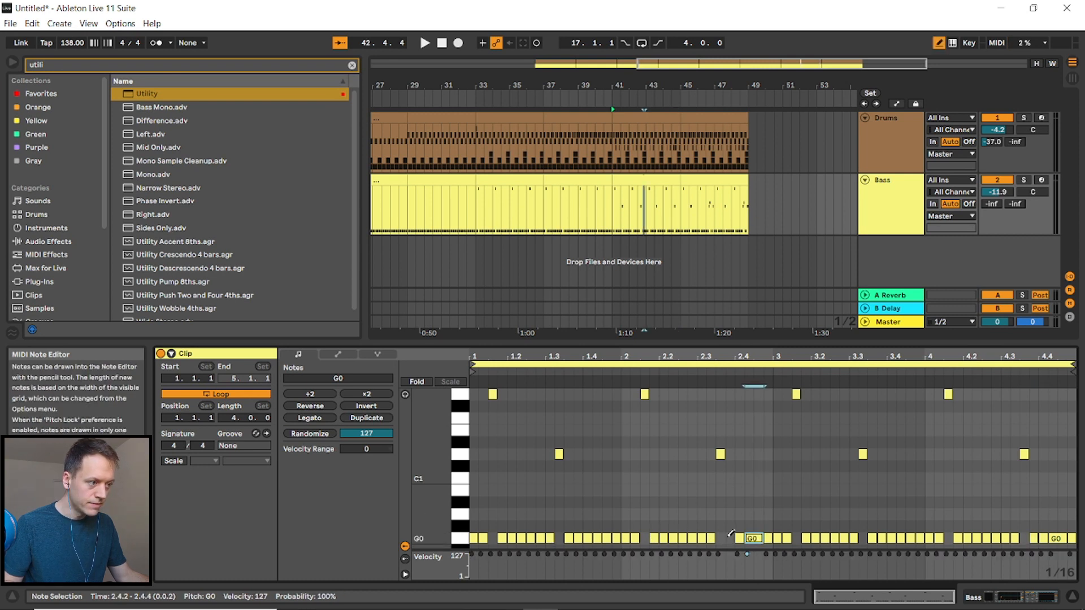
- Play back the arrangement from bar 41
{"action": "left_click", "coordinate": [612, 149]}
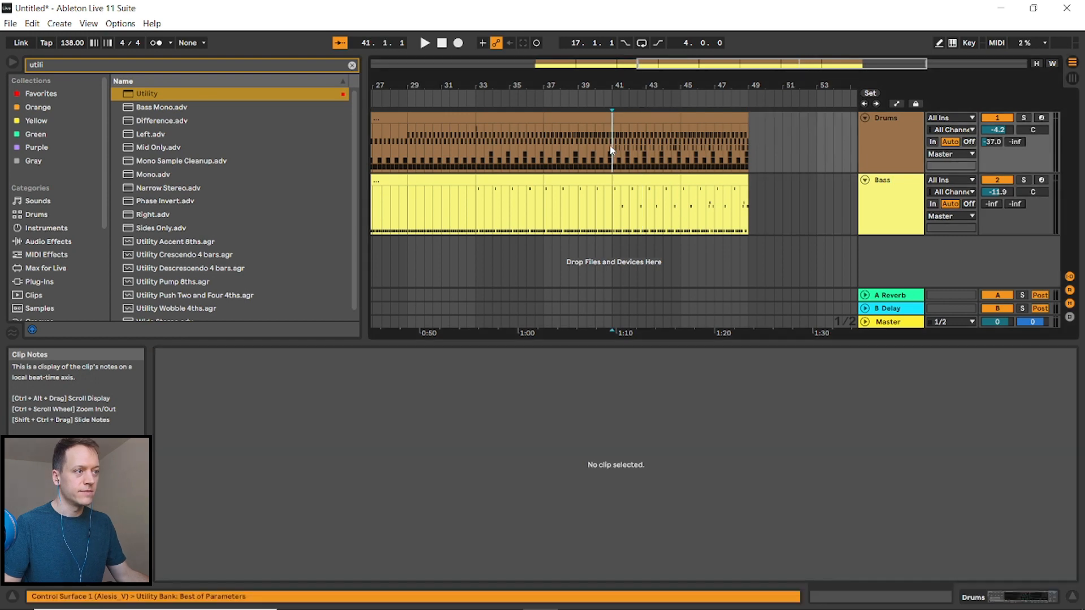
{"action": "key", "text": "space"}
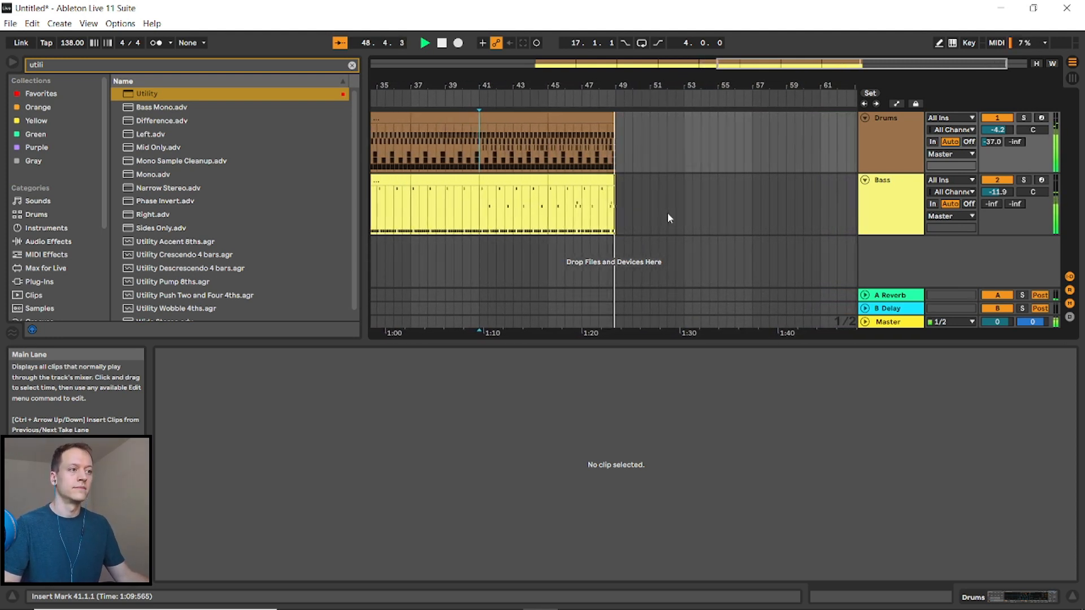
- Drag the drums' Utility Gain automation down to -inf dB over the final bars before bar 49, then leave automation mode
{"action": "key", "text": "space"}
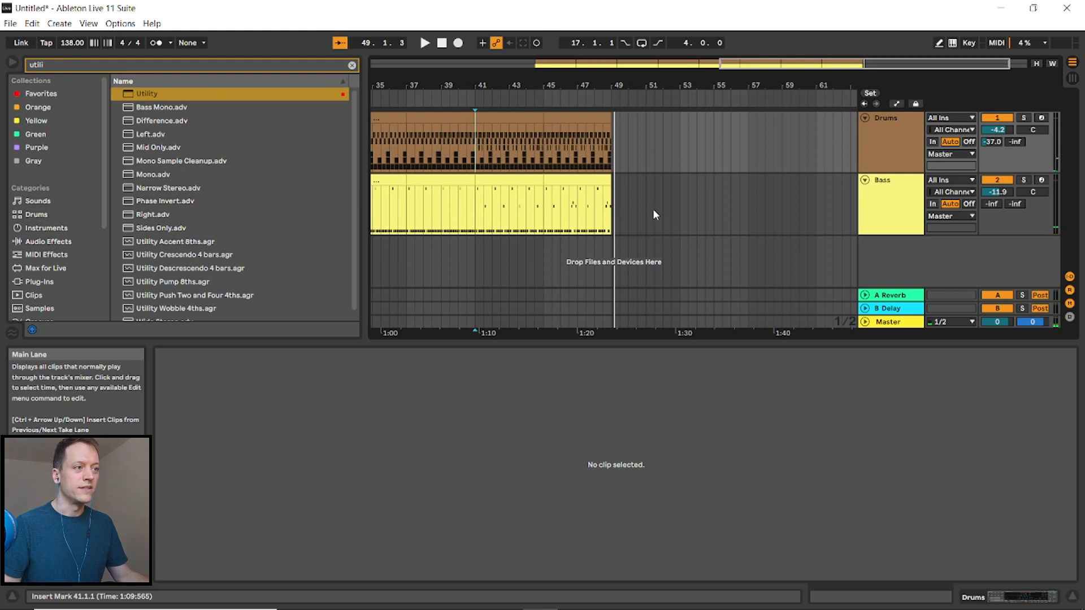
{"action": "key", "text": "w"}
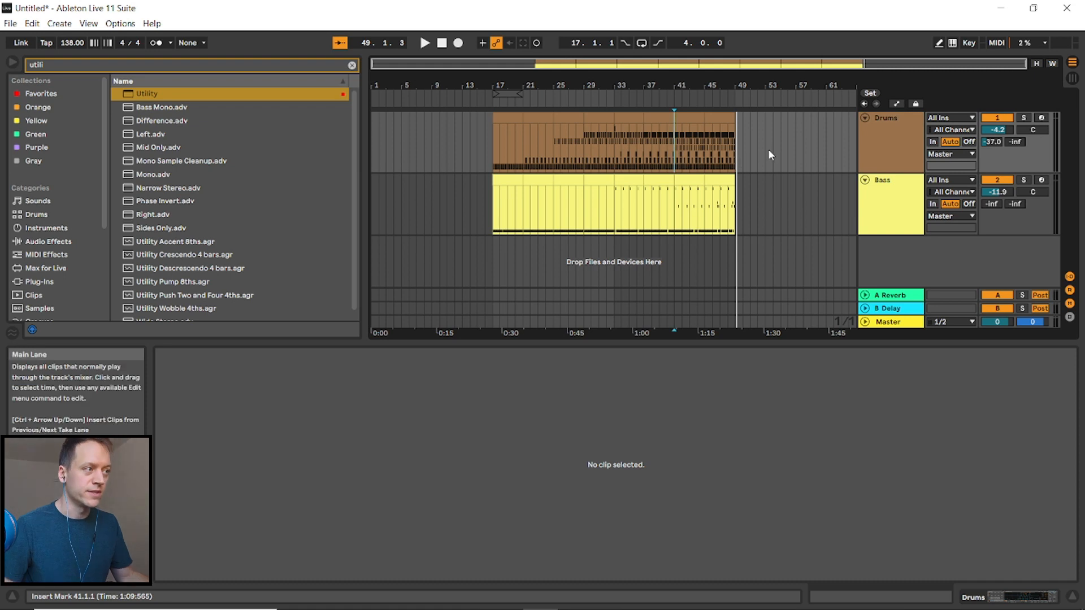
{"action": "left_click", "coordinate": [878, 134]}
{"action": "key", "text": "a"}
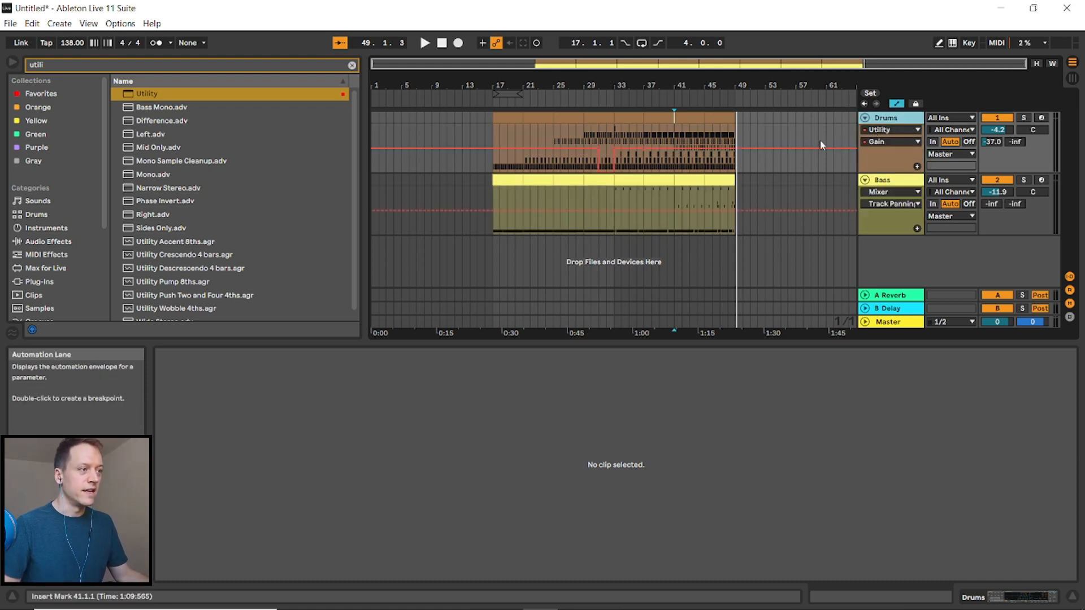
{"action": "left_click", "coordinate": [738, 148]}
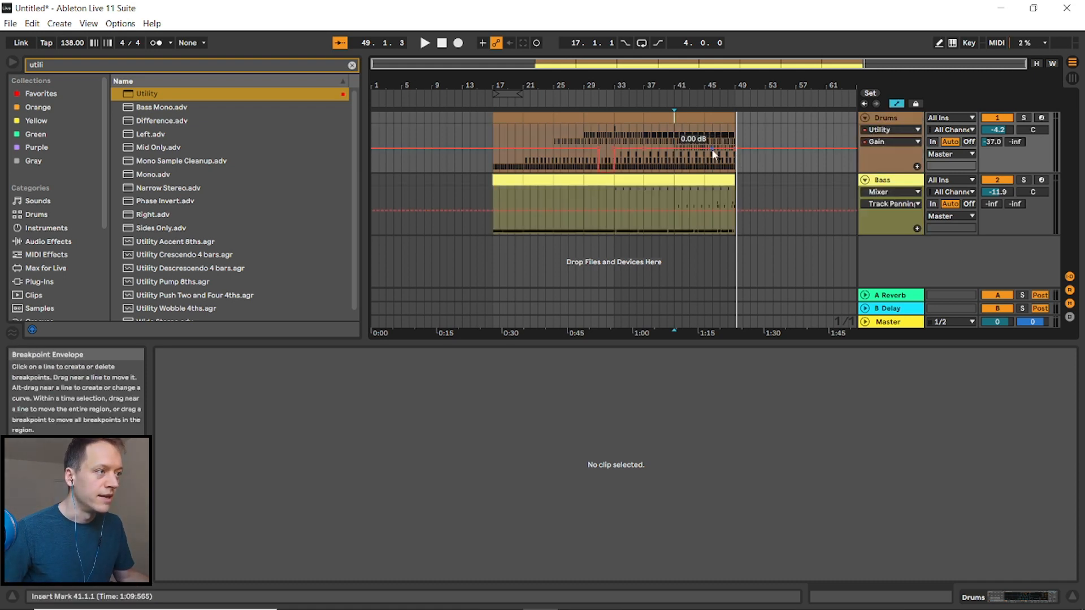
{"action": "left_click_drag", "start_coordinate": [706, 150], "coordinate": [704, 171]}
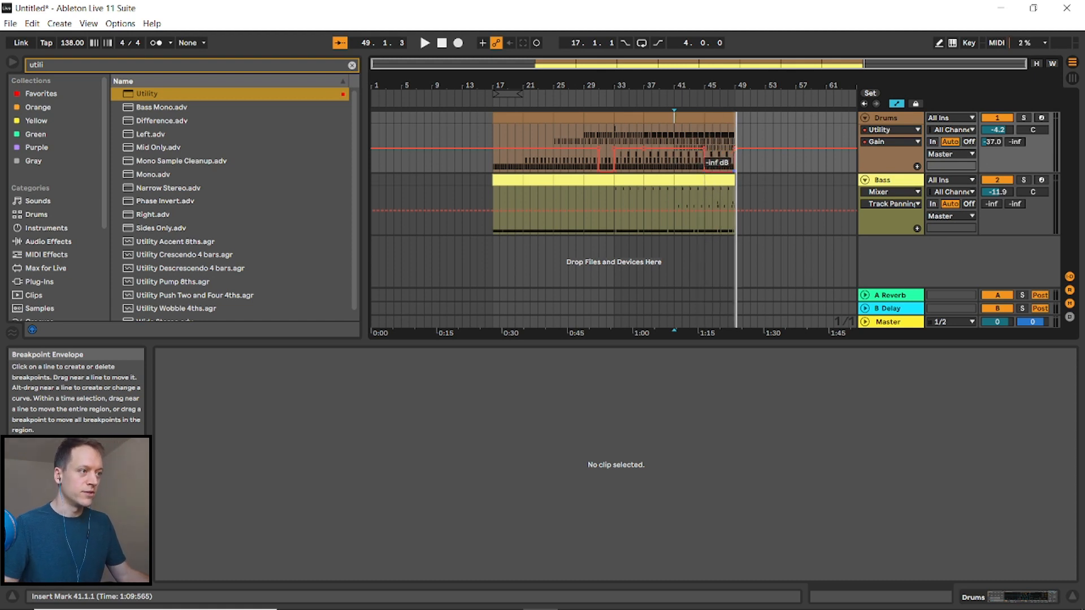
{"action": "left_click", "coordinate": [751, 131]}
{"action": "key", "text": "a"}
- Create a one-bar MIDI clip on the drums at bar 49 and draw a PC2_Crash_6 note on its downbeat
{"action": "key", "text": "space"}
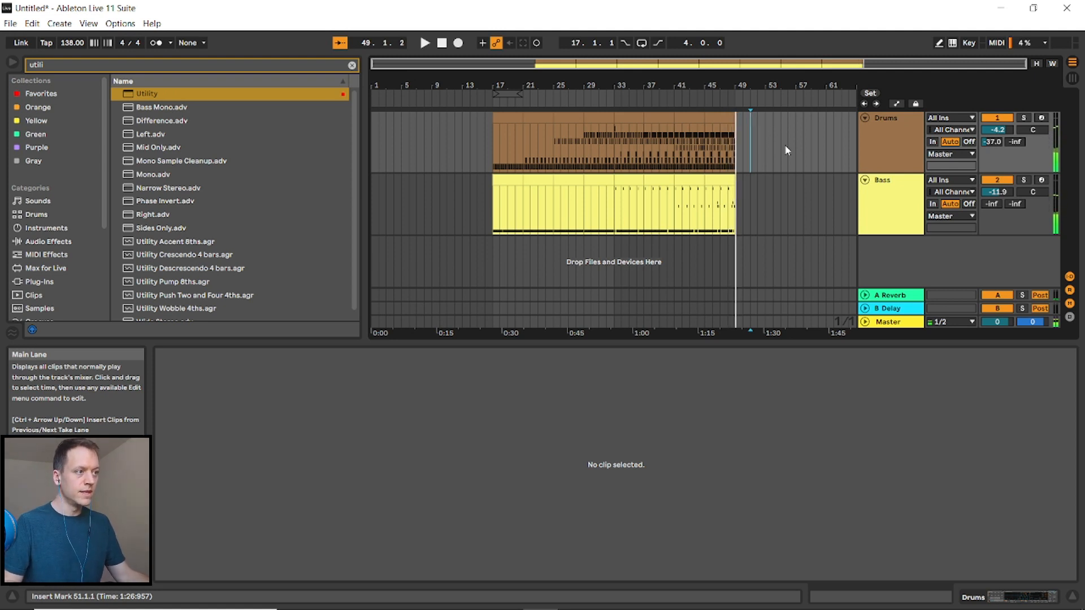
{"action": "left_click_drag", "start_coordinate": [743, 144], "coordinate": [736, 146]}
{"action": "key", "text": "ctrl+shift+m"}
{"action": "key", "text": "b"}
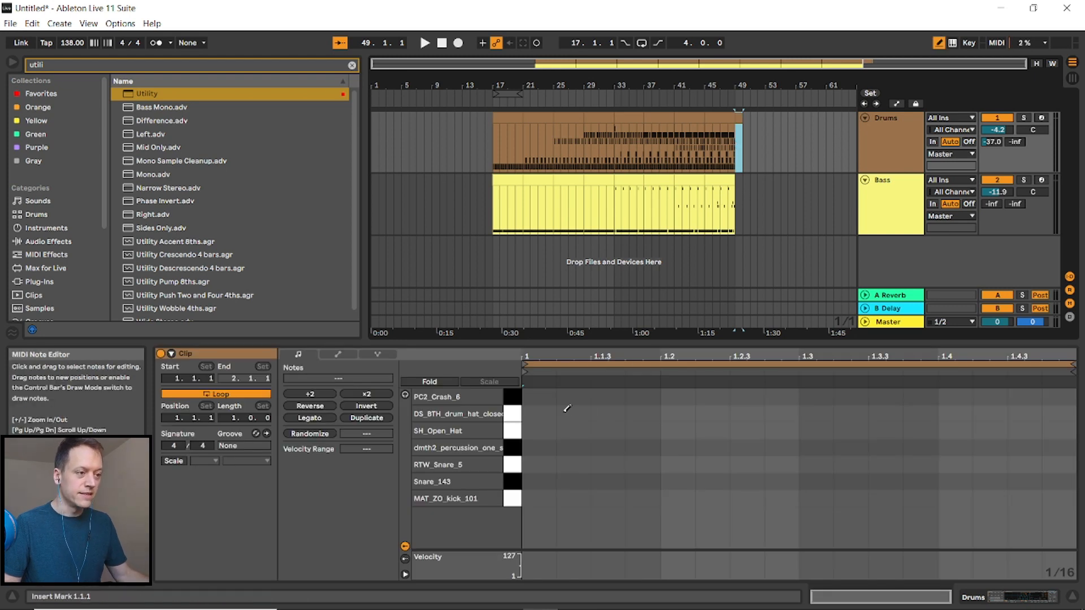
{"action": "left_click", "coordinate": [537, 397]}
{"action": "key", "text": "b"}
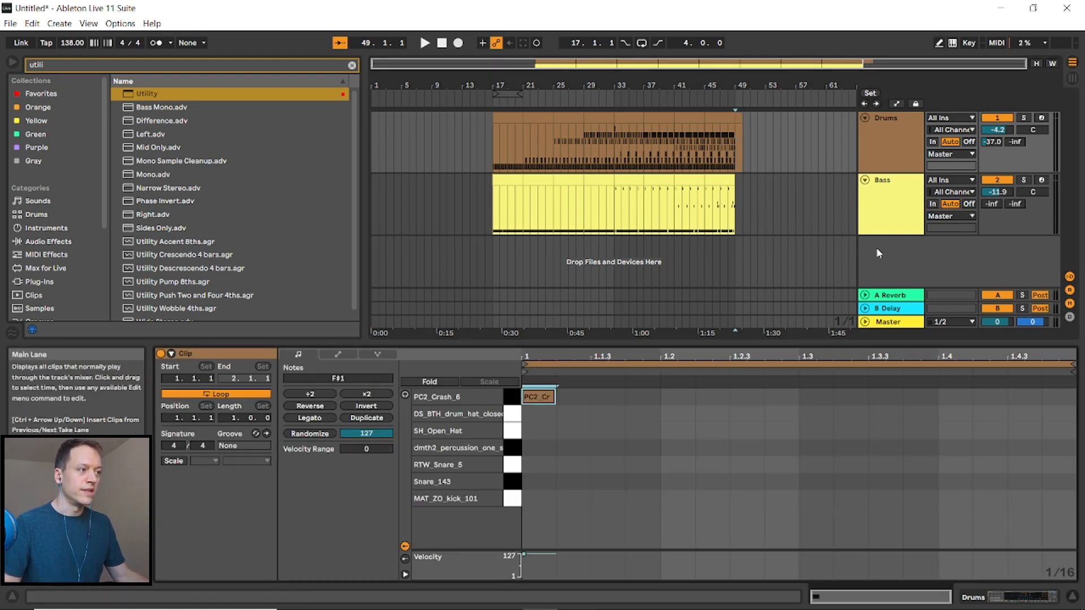
- Search the browser for noise and drop the Cymatics Dubstep White Noise Up sample onto a new audio track at bar 45
{"action": "left_click", "coordinate": [81, 67]}
{"action": "key", "text": "BackSpace"}
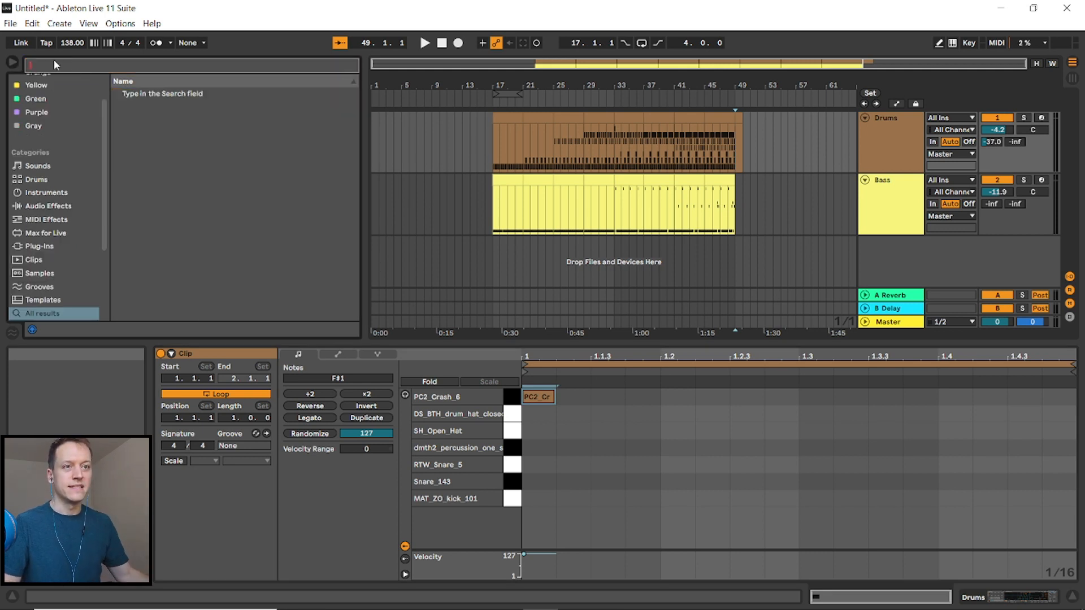
{"action": "scroll", "coordinate": [50, 110], "scroll_direction": "up", "scroll_amount": 2}
{"action": "left_click", "coordinate": [37, 96]}
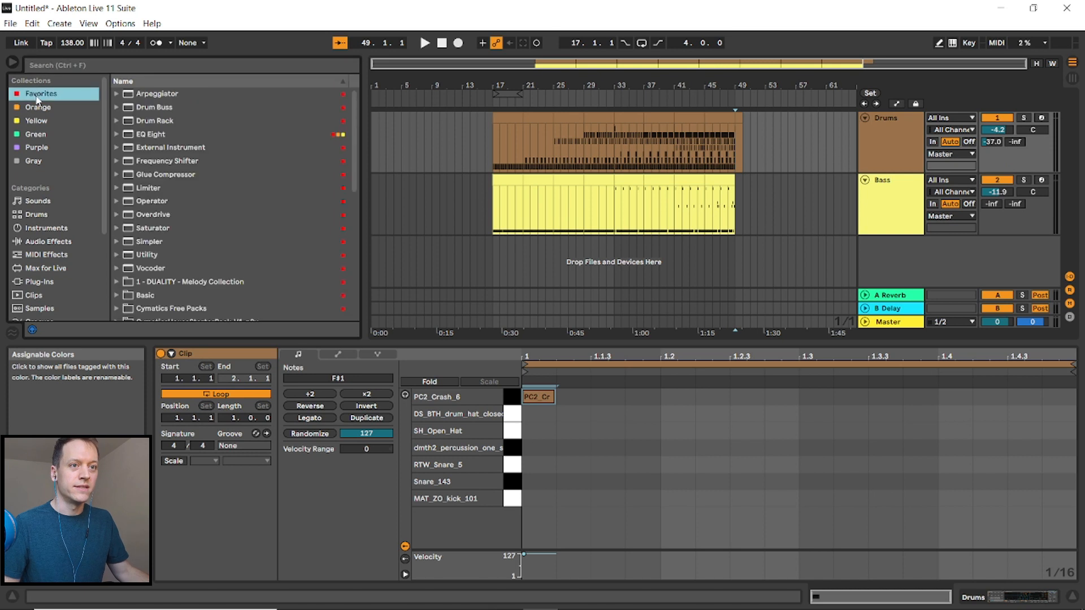
{"action": "left_click", "coordinate": [192, 64]}
{"action": "type", "text": "noise"}
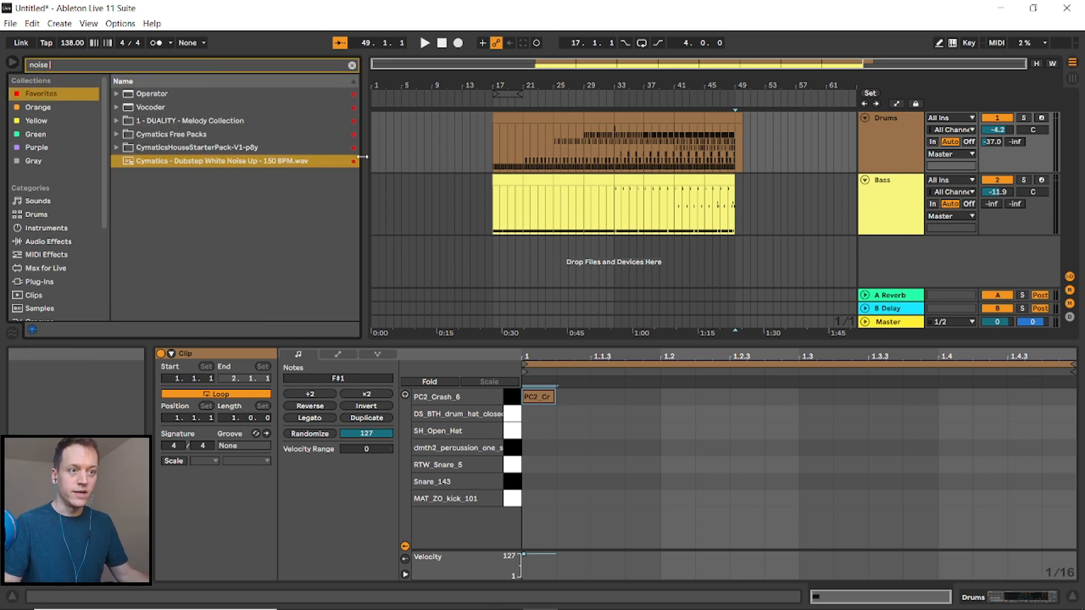
{"action": "left_click_drag", "start_coordinate": [271, 161], "coordinate": [703, 262]}
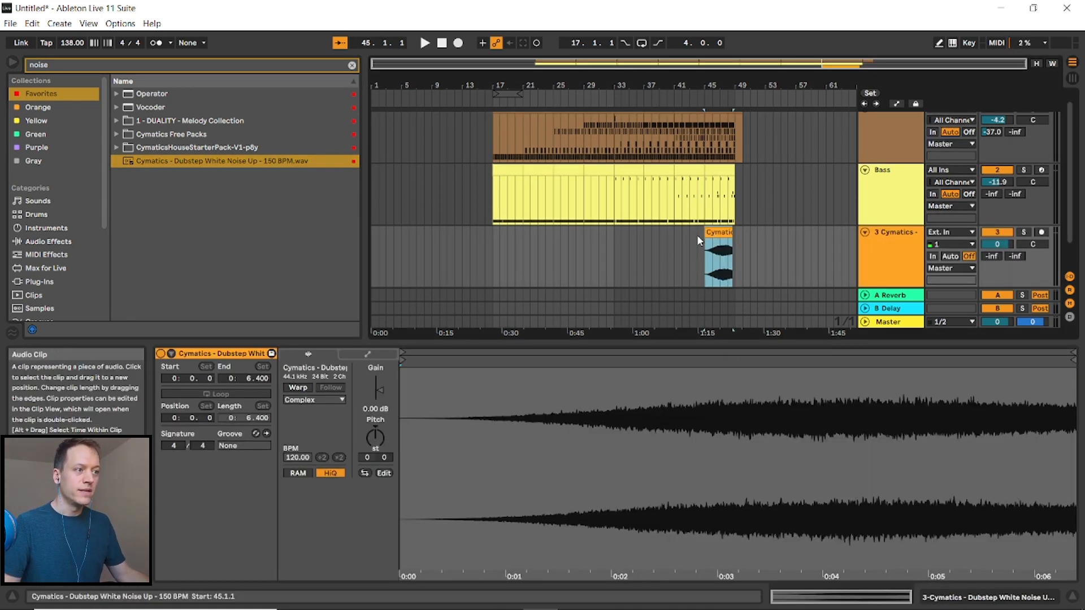
- Enable warping on the noise clip and set its BPM to 150
{"action": "left_click", "coordinate": [296, 387]}
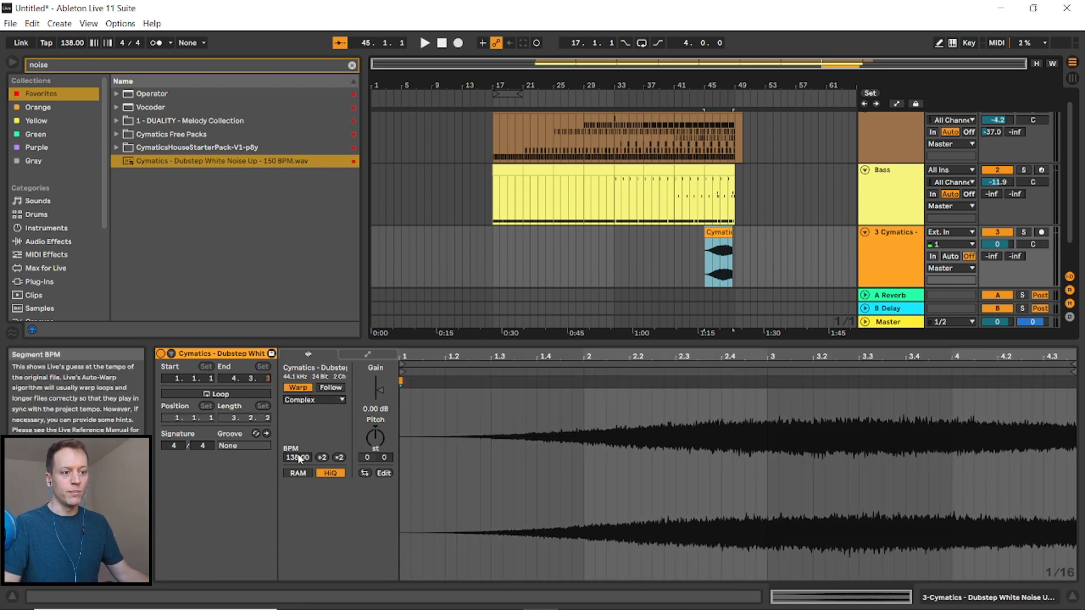
{"action": "type", "text": "150"}
{"action": "key", "text": "Return"}
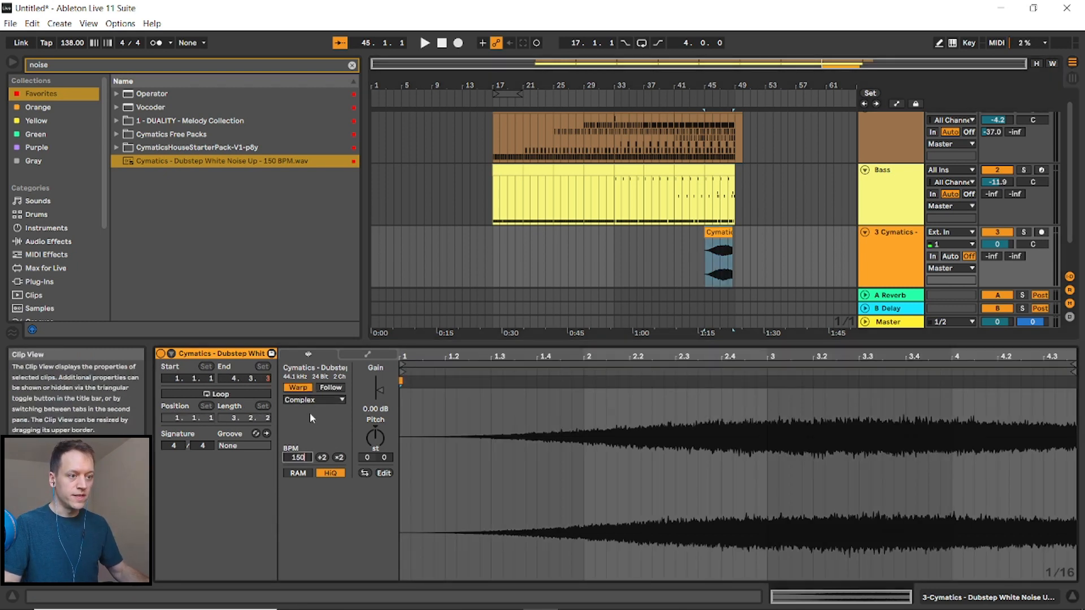
- Consolidate the noise track across bars 45 to 49 into one clip and reverse it
{"action": "scroll", "coordinate": [720, 266], "scroll_direction": "up", "scroll_amount": 5}
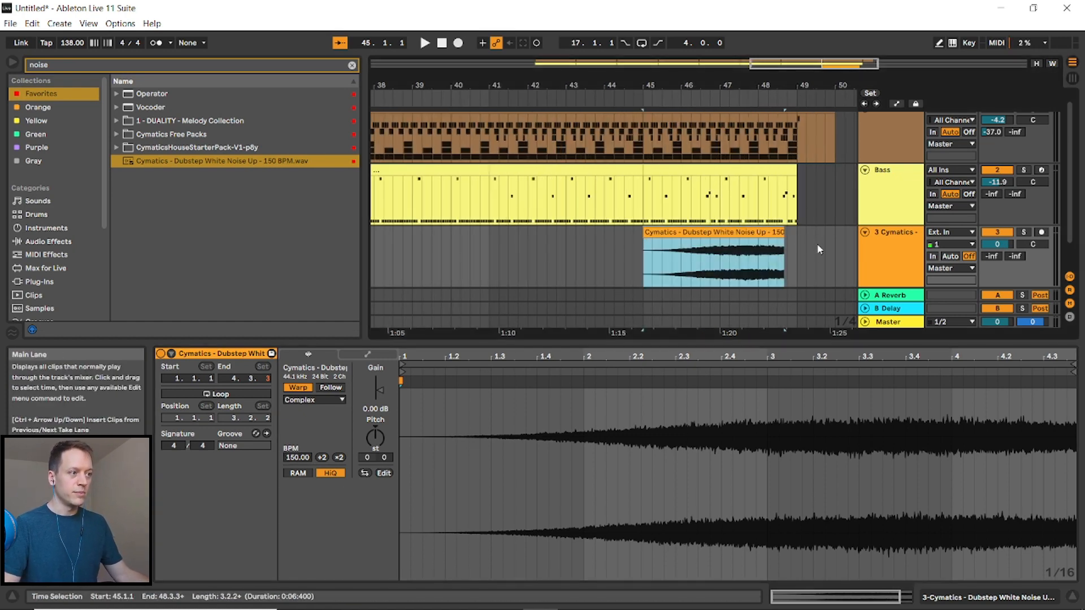
{"action": "left_click", "coordinate": [806, 264]}
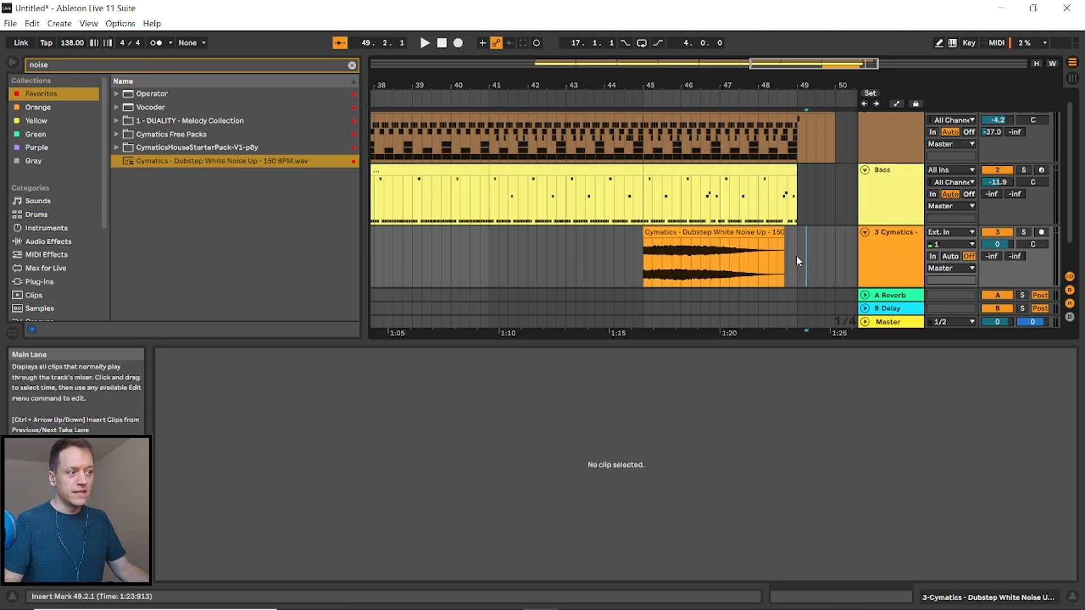
{"action": "left_click_drag", "start_coordinate": [797, 257], "coordinate": [646, 252]}
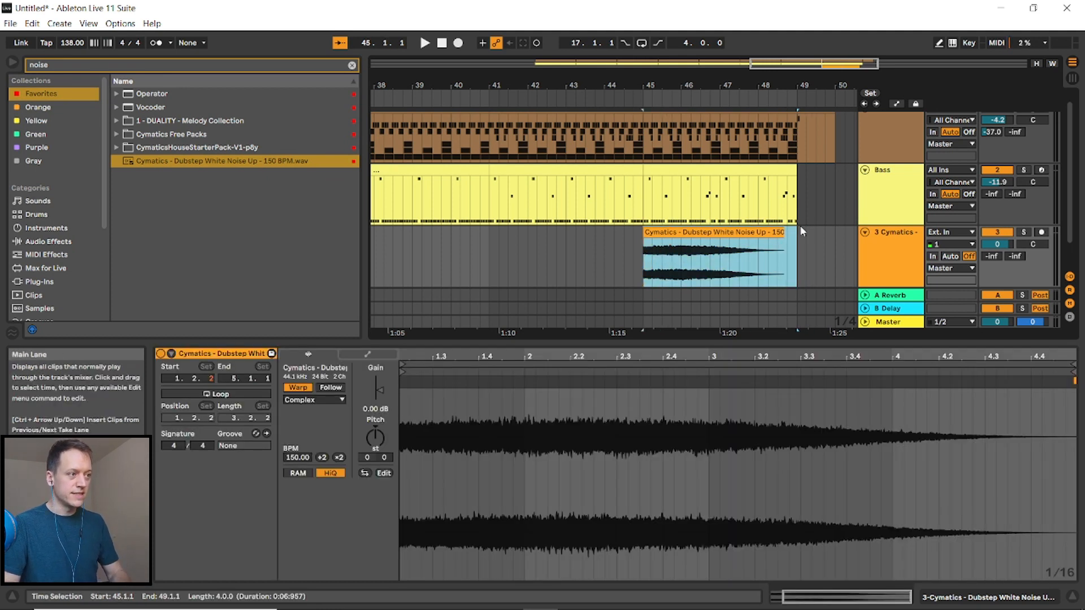
{"action": "key", "text": "ctrl+j"}
{"action": "left_click", "coordinate": [733, 232]}
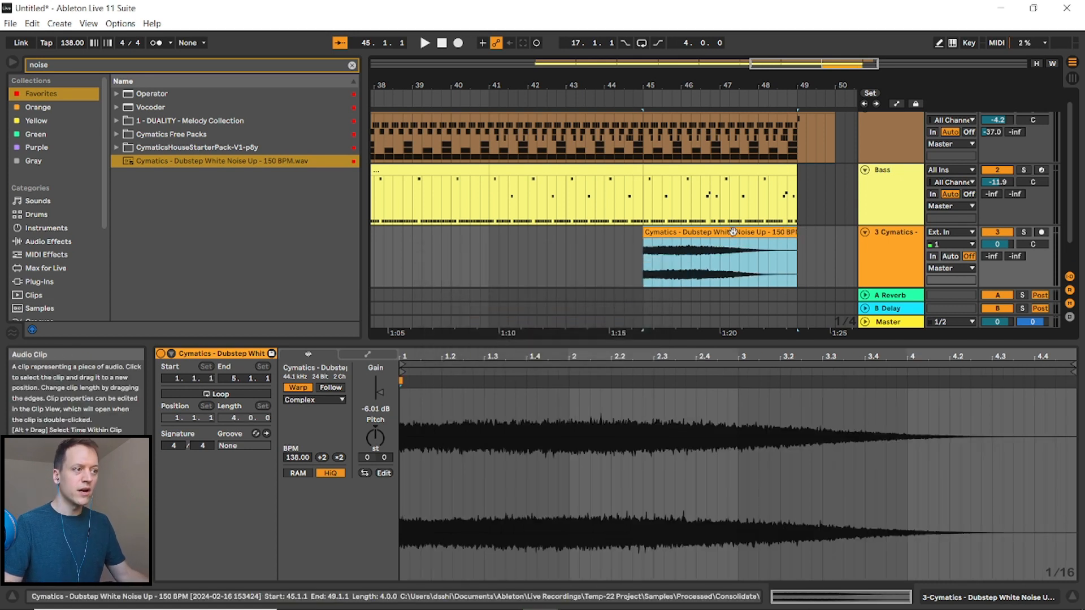
{"action": "key", "text": "r"}
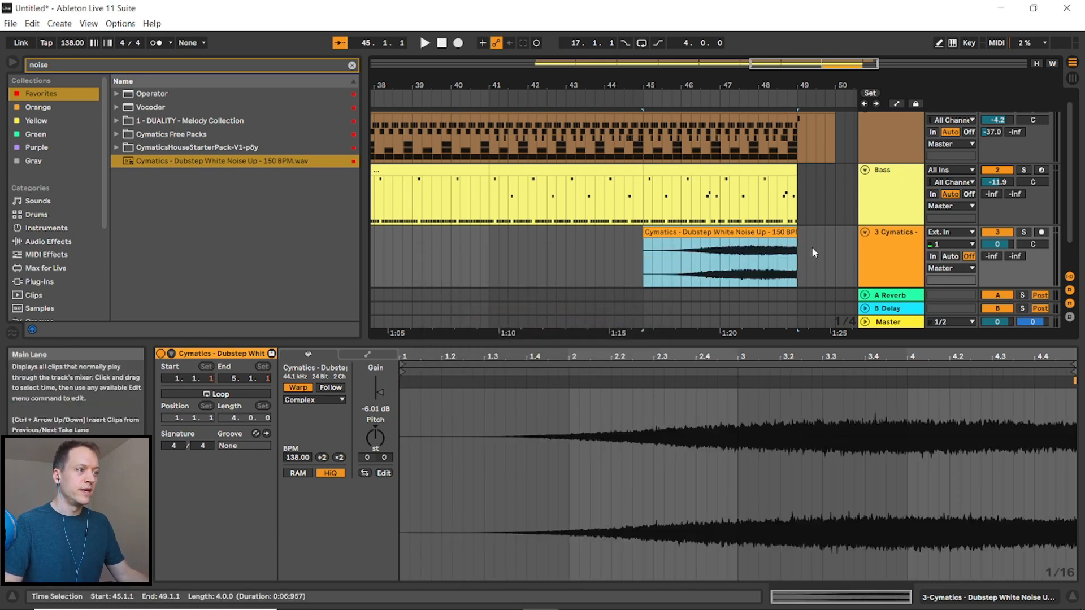
- Lower the noise track's volume to about -17.7 dB and audition the section from bar 45
{"action": "left_click_drag", "start_coordinate": [997, 244], "coordinate": [998, 258]}
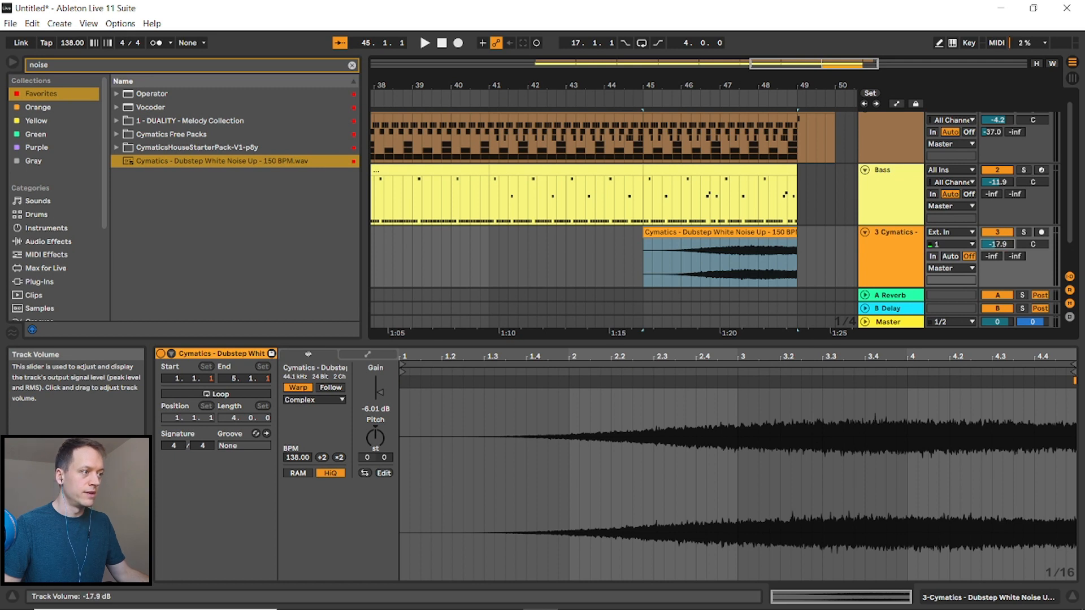
{"action": "left_click_drag", "start_coordinate": [997, 244], "coordinate": [997, 243]}
{"action": "left_click", "coordinate": [644, 262]}
{"action": "key", "text": "space"}
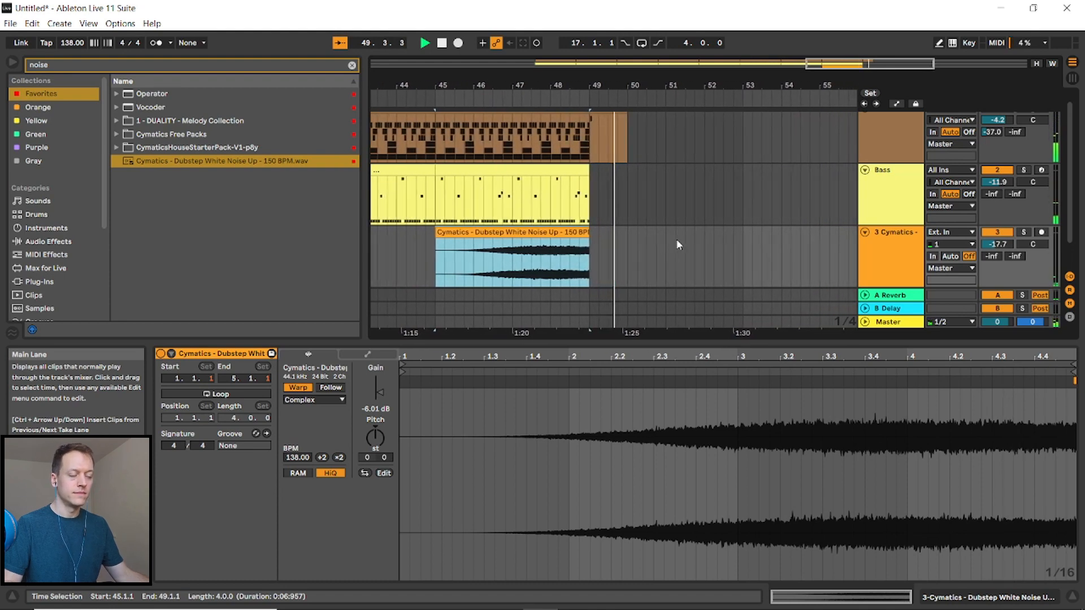
{"action": "key", "text": "space"}
- Inspect the Master track's Limiter in Session View and play the arrangement from bar 17
{"action": "key", "text": "Tab"}
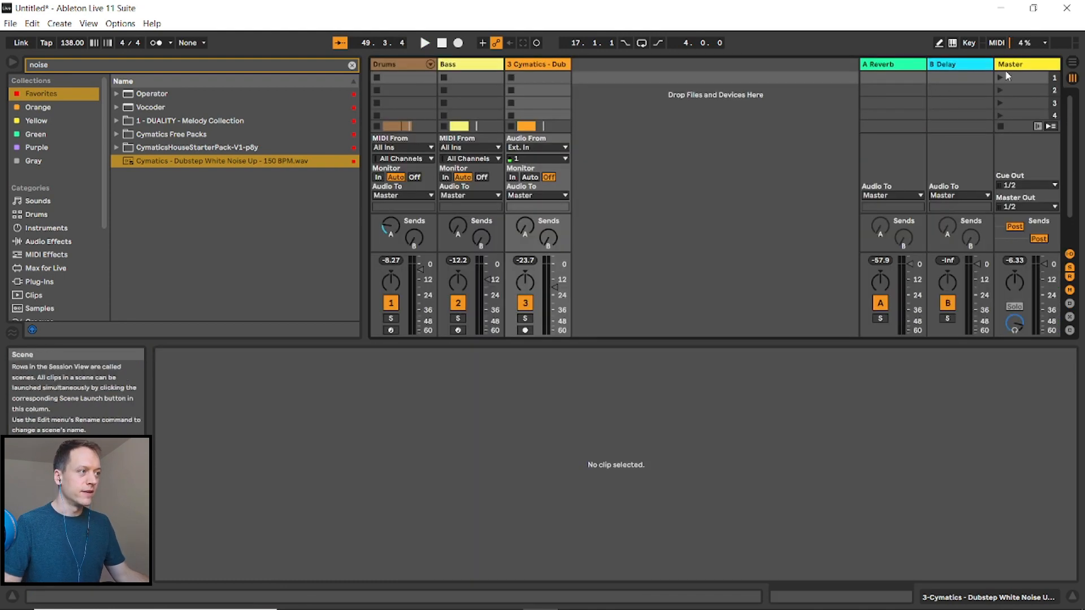
{"action": "left_click", "coordinate": [1009, 64]}
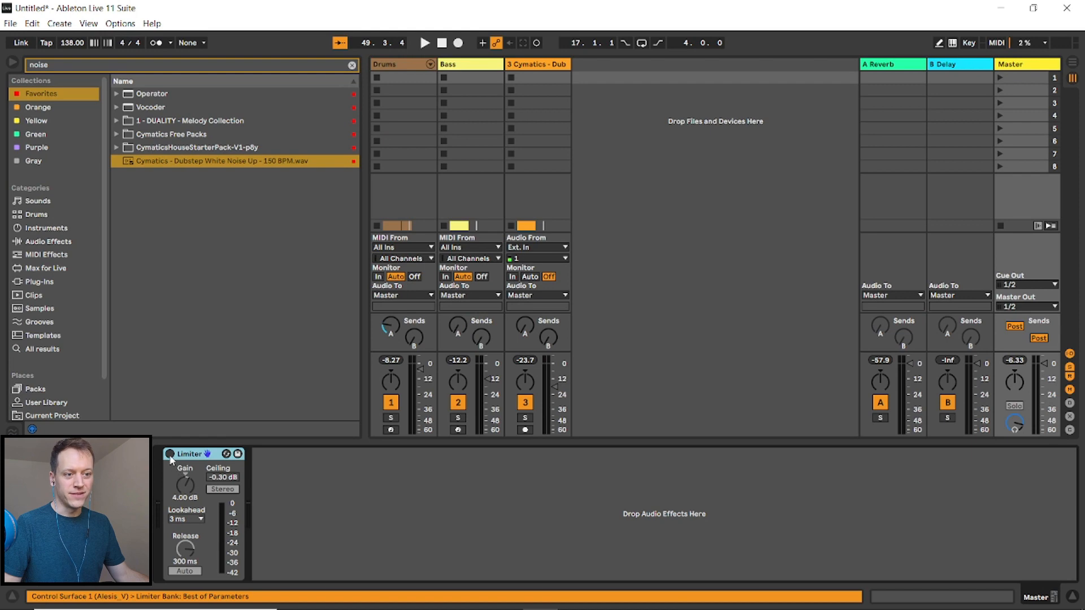
{"action": "key", "text": "Tab"}
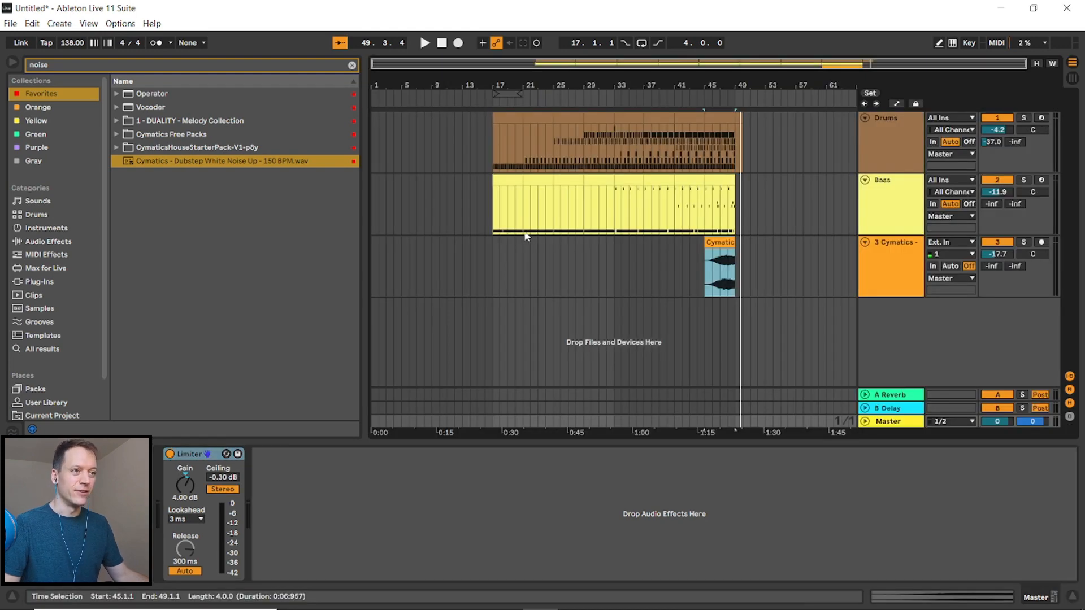
{"action": "left_click", "coordinate": [494, 142]}
{"action": "key", "text": "space"}
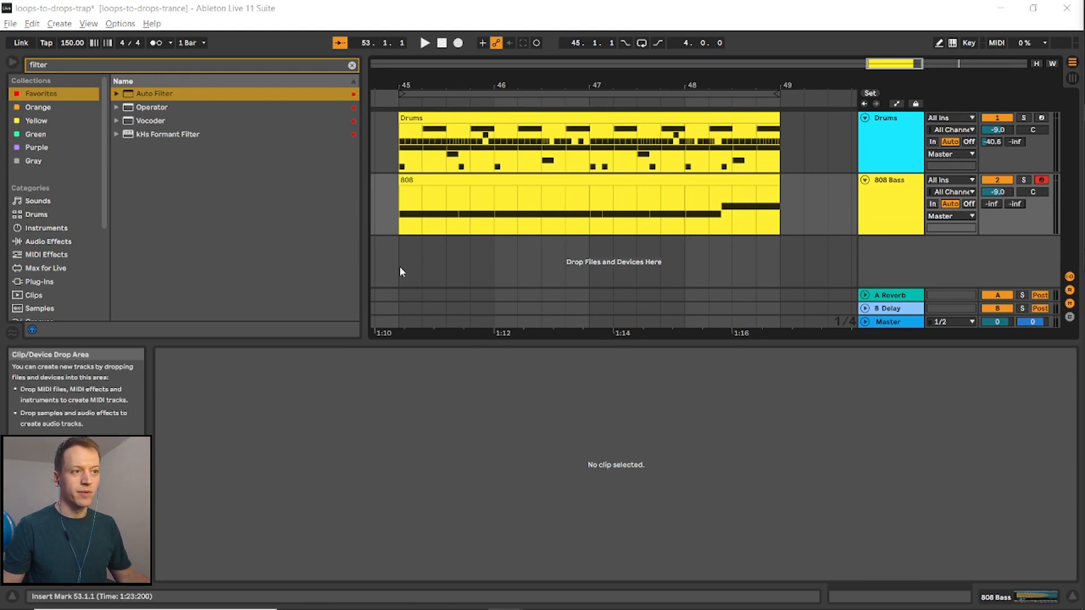
- Select the drums clip at bar 45 in the trap project and play it back
{"action": "left_click", "coordinate": [401, 167]}
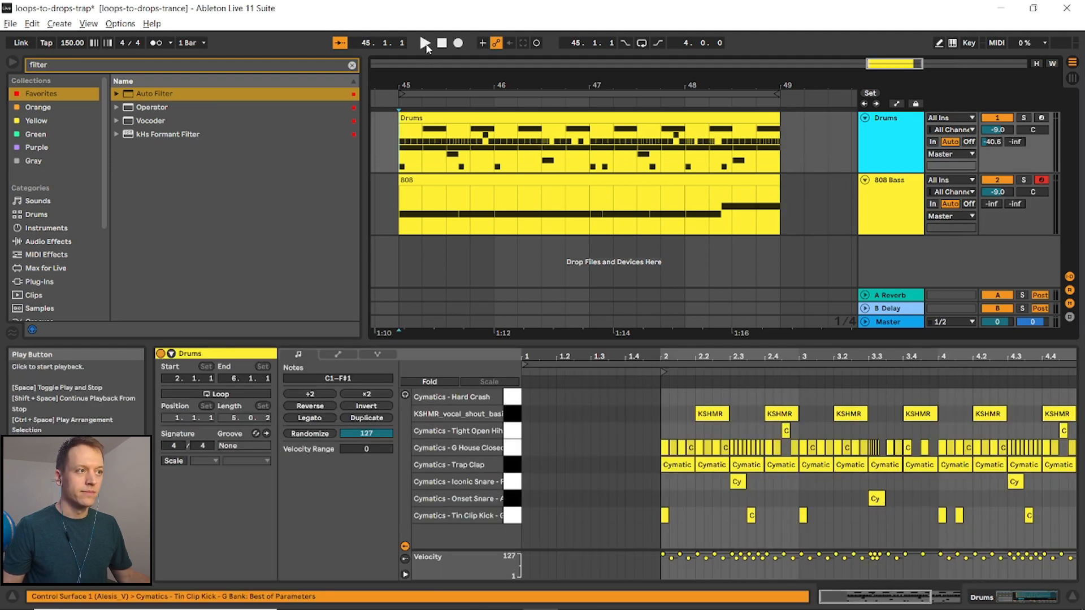
{"action": "left_click", "coordinate": [425, 44]}
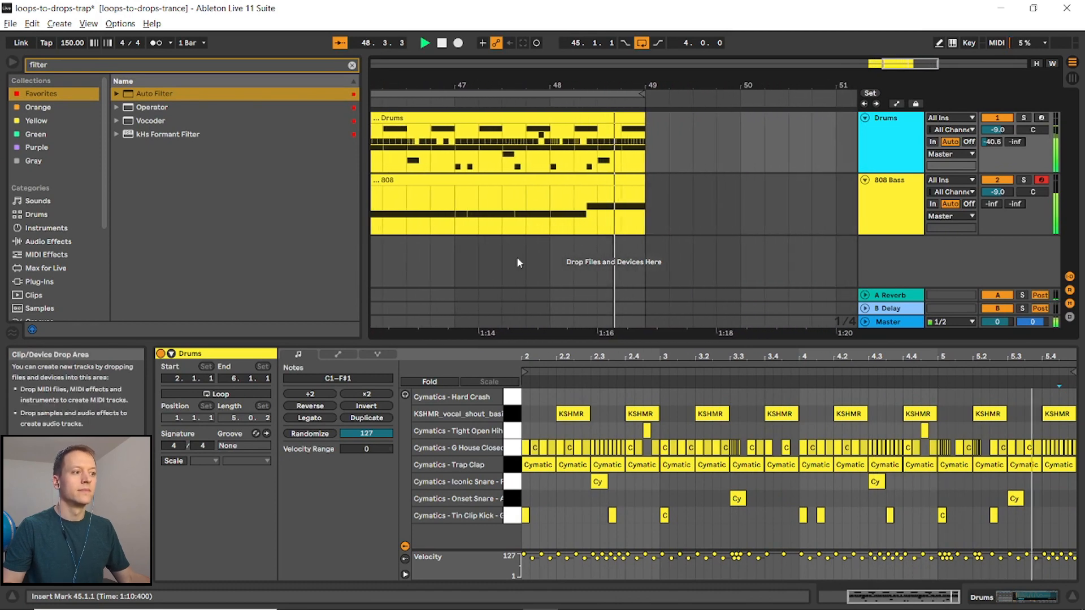
{"action": "left_click", "coordinate": [642, 42]}
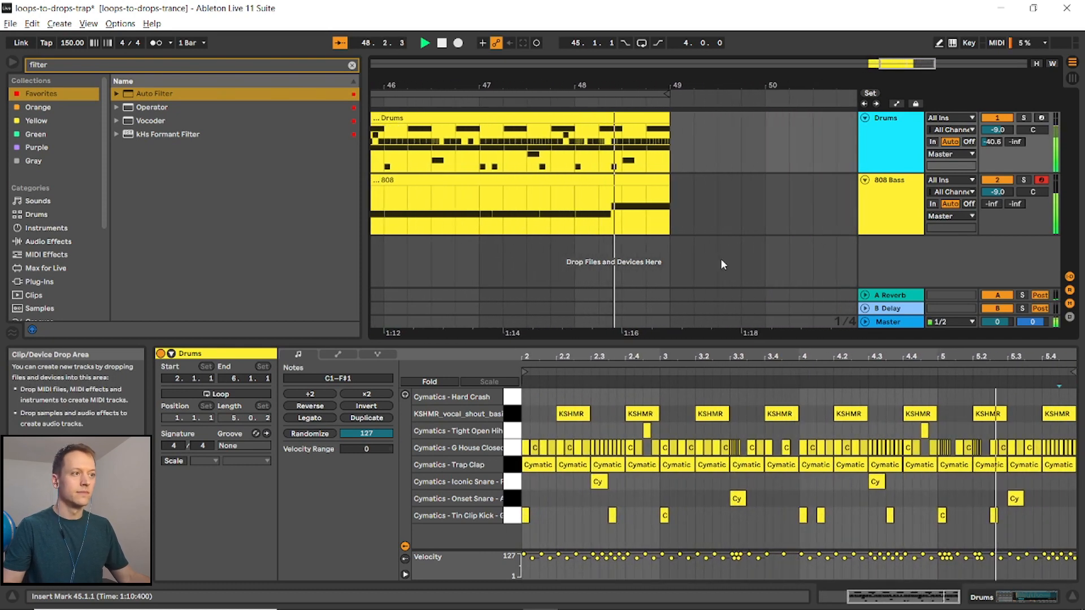
{"action": "key", "text": "space"}
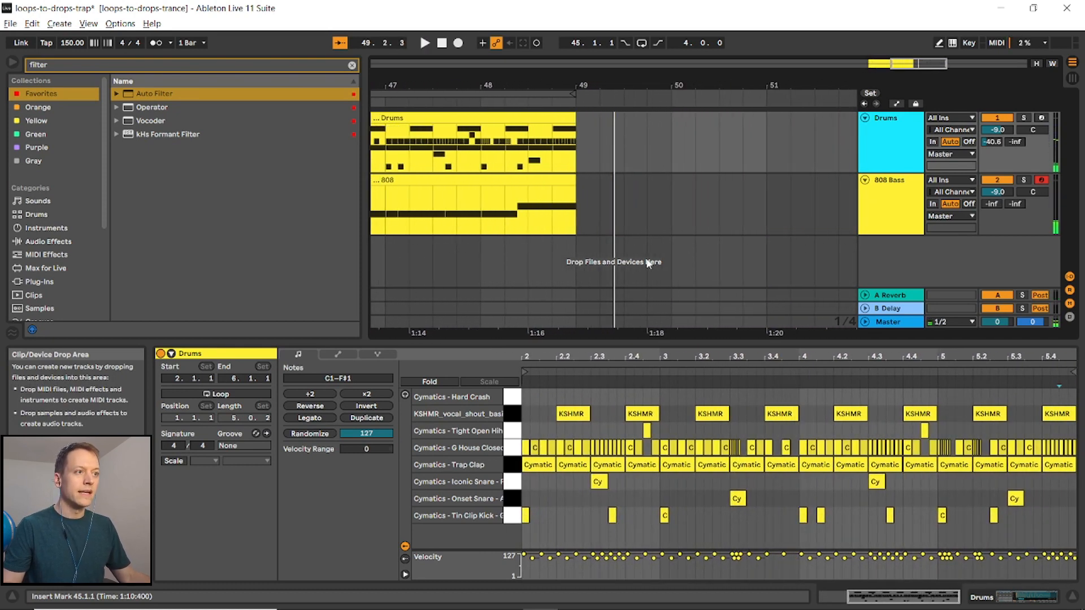
- Copy the 808 clip from bar 45 to bar 17
{"action": "scroll", "coordinate": [636, 240], "scroll_direction": "down", "scroll_amount": 5}
{"action": "scroll", "coordinate": [639, 265], "scroll_direction": "left", "scroll_amount": 3}
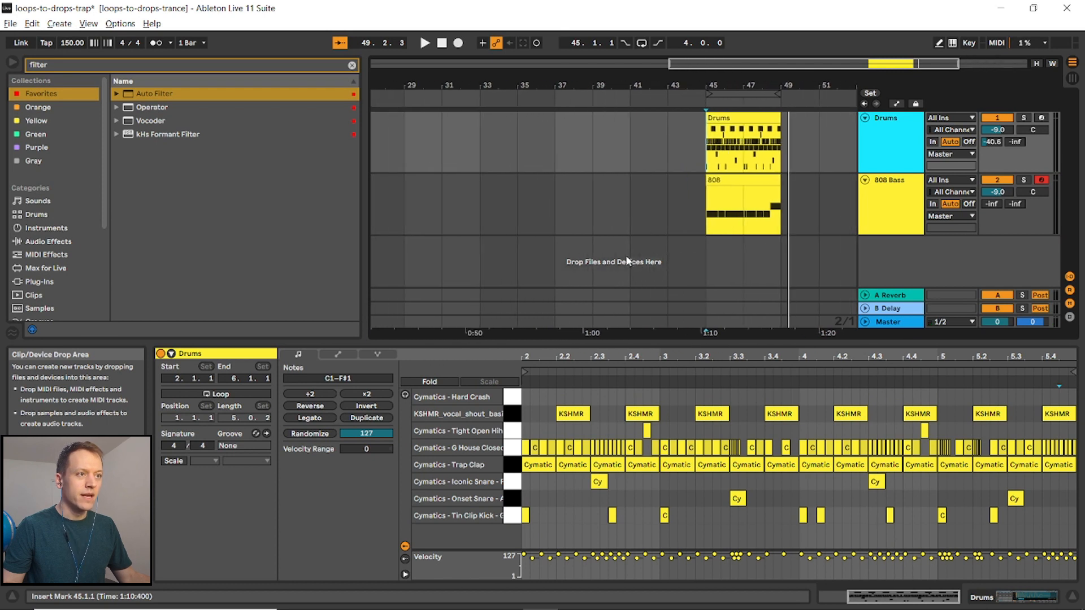
{"action": "scroll", "coordinate": [627, 261], "scroll_direction": "down", "scroll_amount": 2}
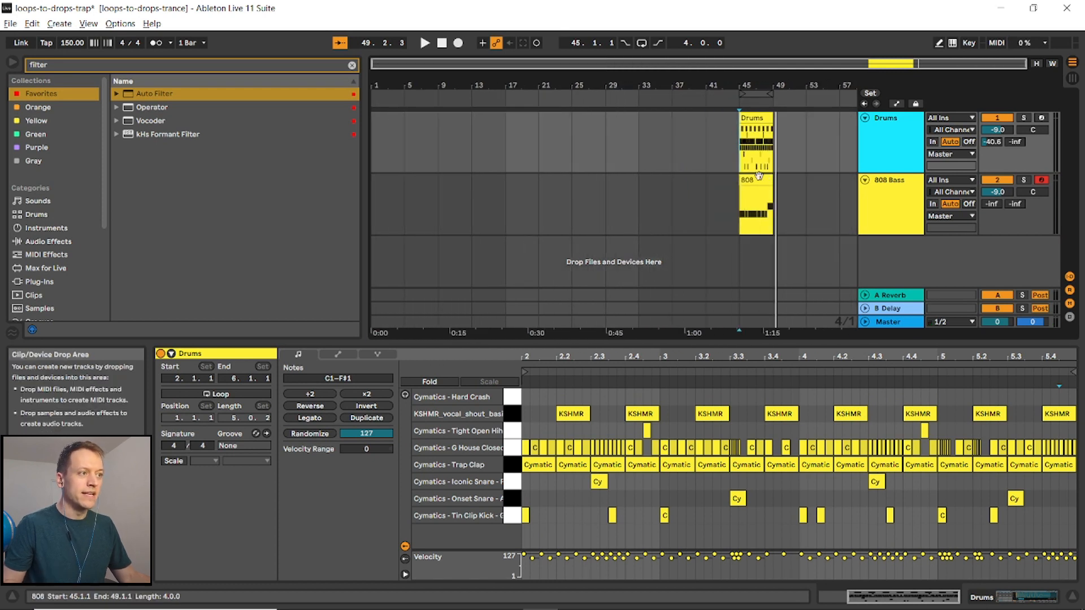
{"action": "left_click_drag", "start_coordinate": [753, 184], "coordinate": [519, 177]}
- Paste the drums clip from bar 45 at bar 17
{"action": "left_click_drag", "start_coordinate": [1034, 451], "coordinate": [1034, 468]}
{"action": "left_click", "coordinate": [754, 130]}
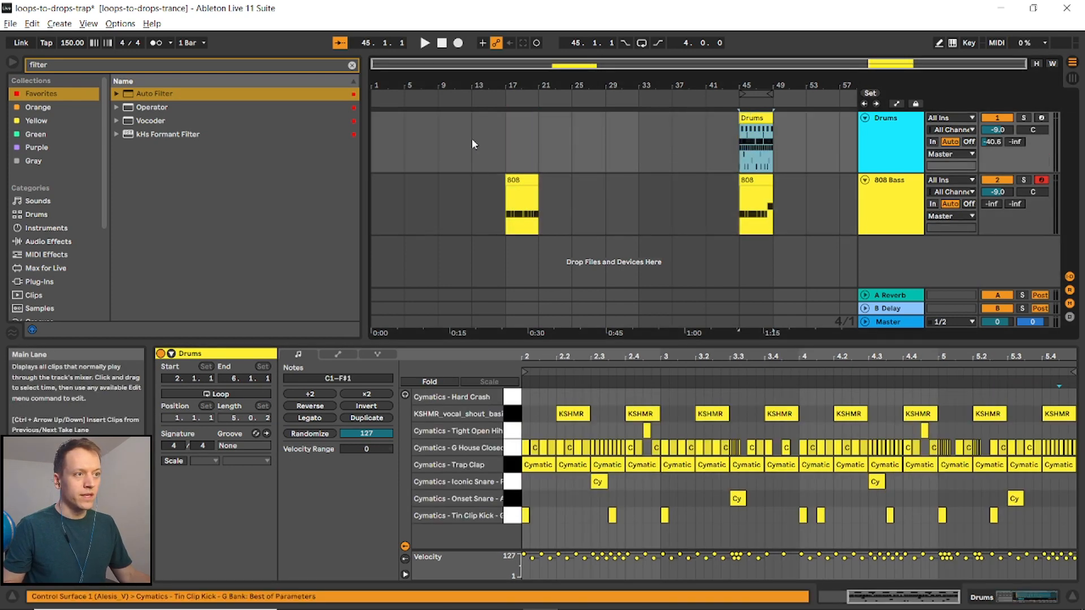
{"action": "left_click", "coordinate": [504, 134]}
{"action": "key", "text": "ctrl+v"}
- In the bar-17 drums clip, delete the crash, vocal shout, hat and clap notes and move the Iconic Snare hits down to Onset Snare
{"action": "left_click_drag", "start_coordinate": [553, 389], "coordinate": [1074, 470]}
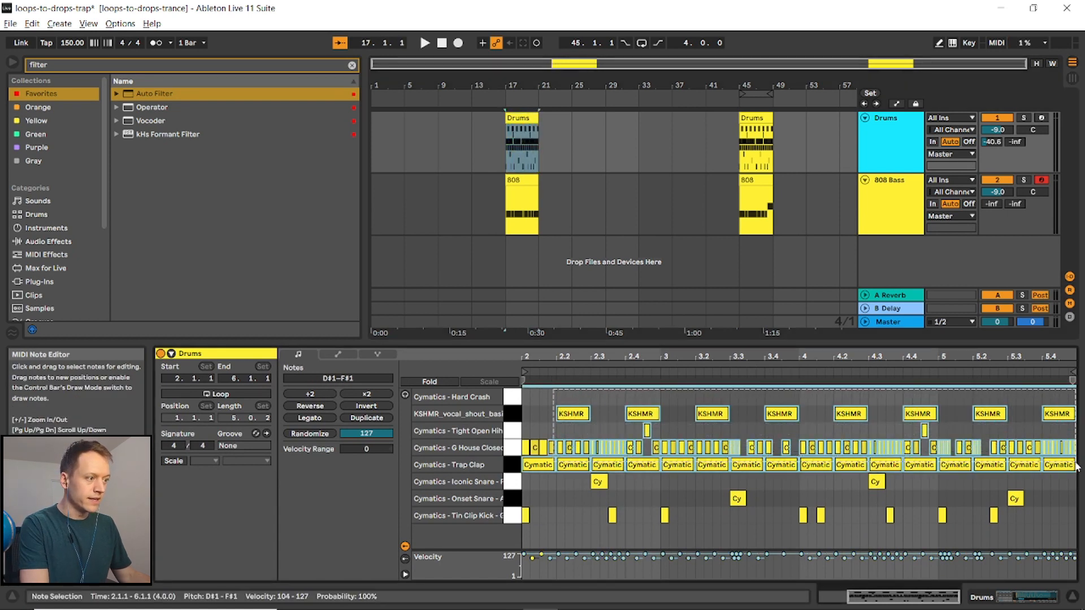
{"action": "key", "text": "Delete"}
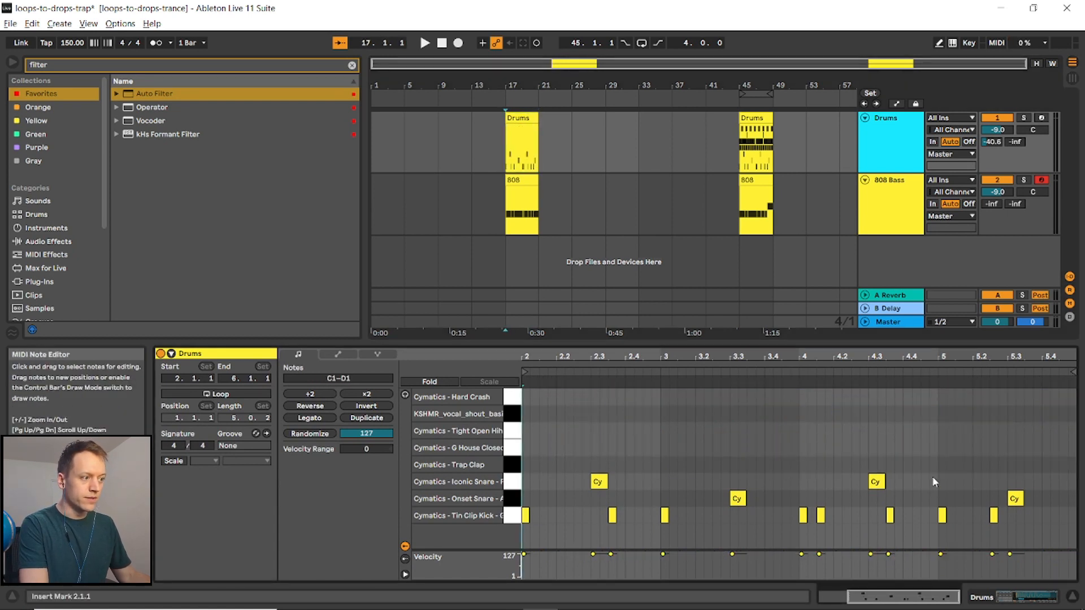
{"action": "left_click_drag", "start_coordinate": [933, 484], "coordinate": [544, 472]}
{"action": "key", "text": "Down"}
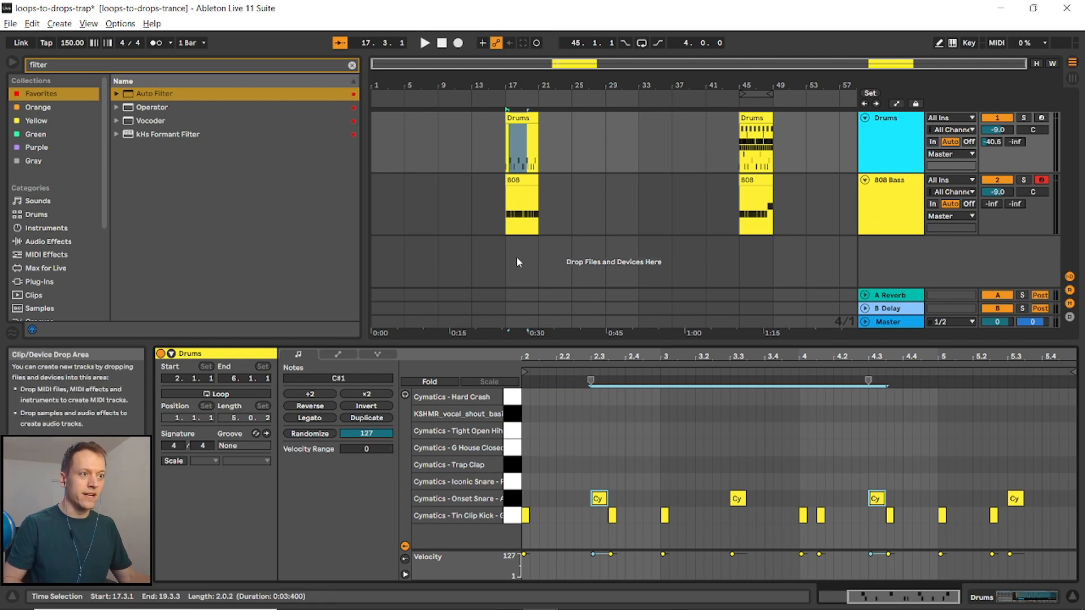
- Select the bar-17 drums clip and play it back
{"action": "left_click", "coordinate": [509, 192]}
{"action": "left_click", "coordinate": [505, 150]}
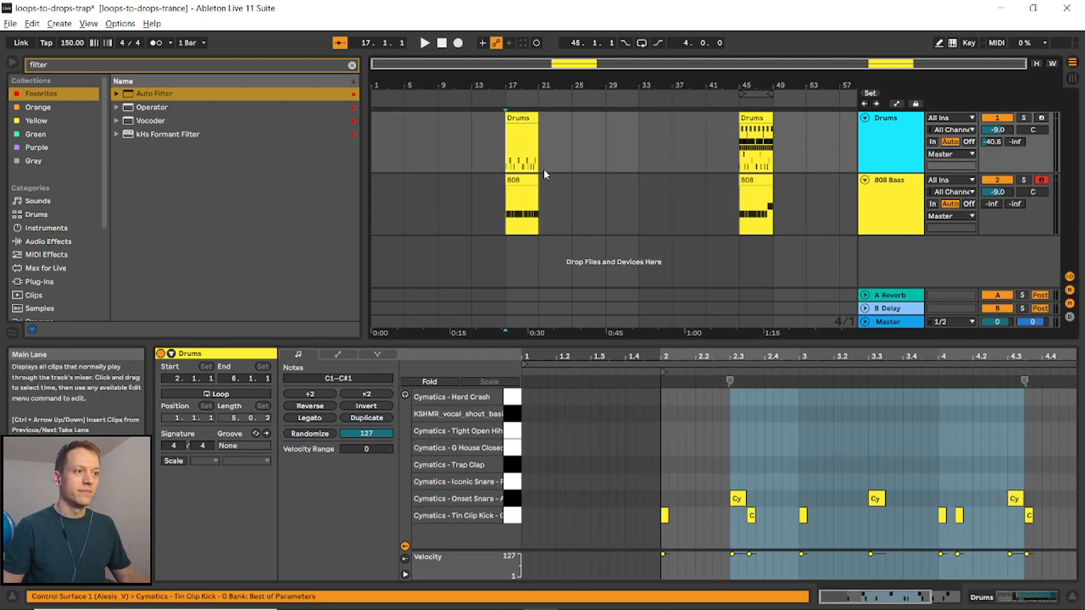
{"action": "key", "text": "space"}
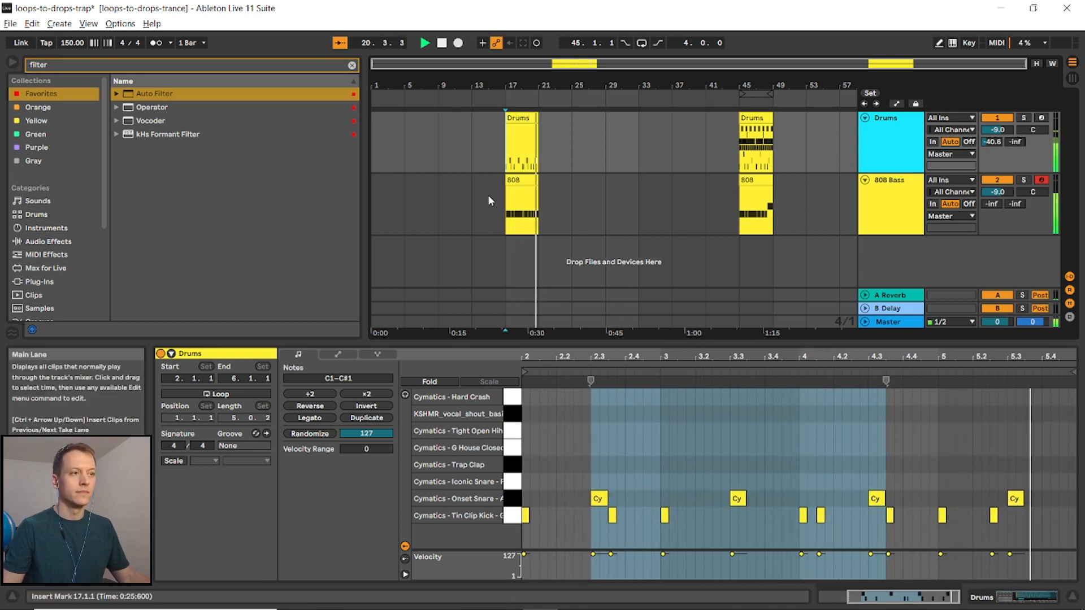
{"action": "key", "text": "space"}
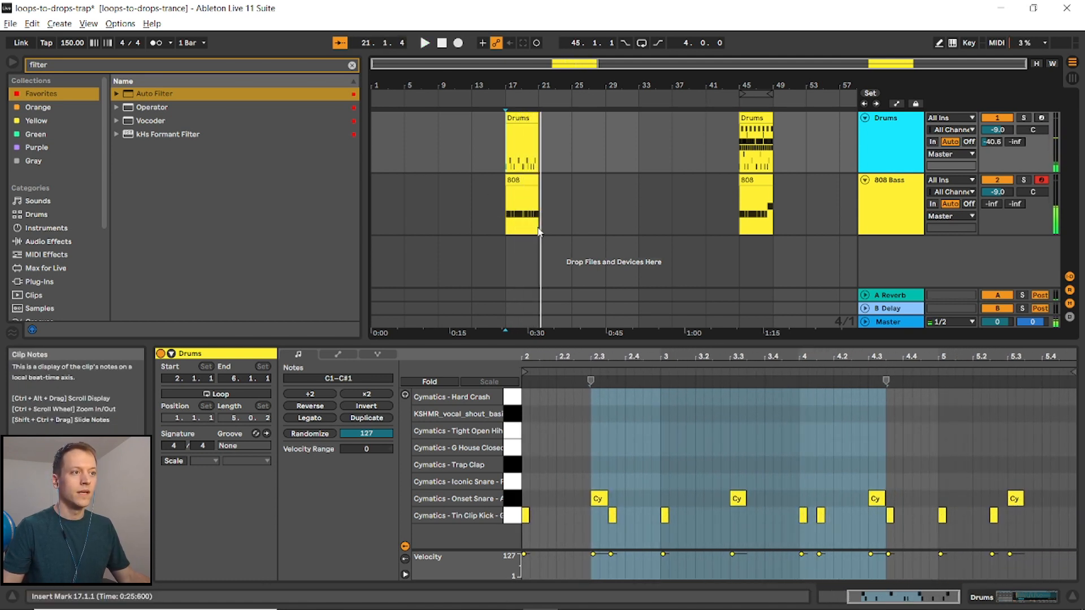
- Duplicate the 808 and drums clips from bar 17 to bar 21
{"action": "double_click", "coordinate": [886, 213]}
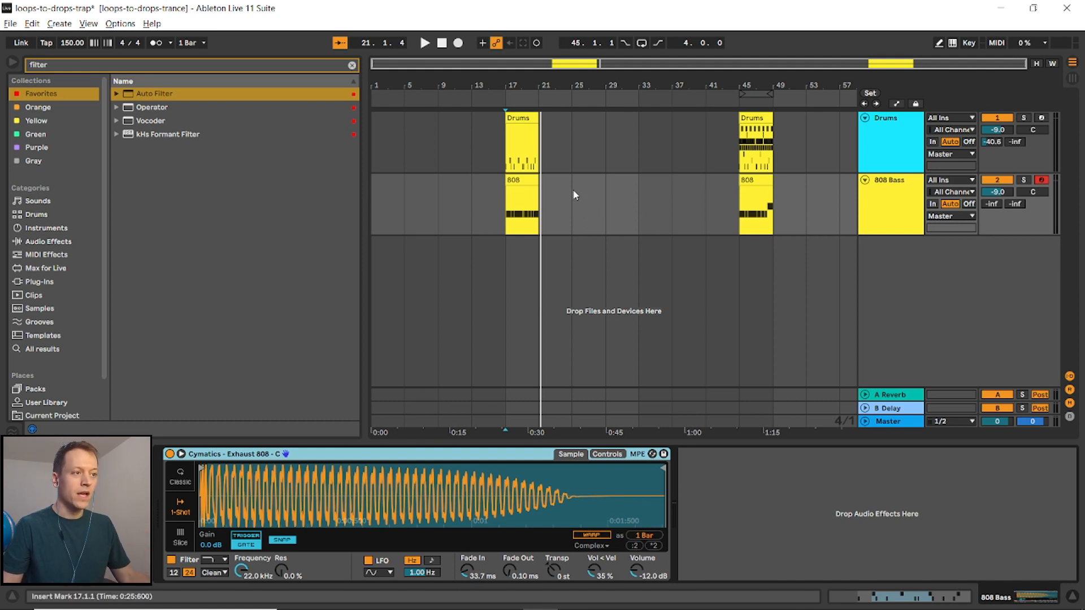
{"action": "left_click", "coordinate": [521, 183]}
{"action": "key", "text": "ctrl+d"}
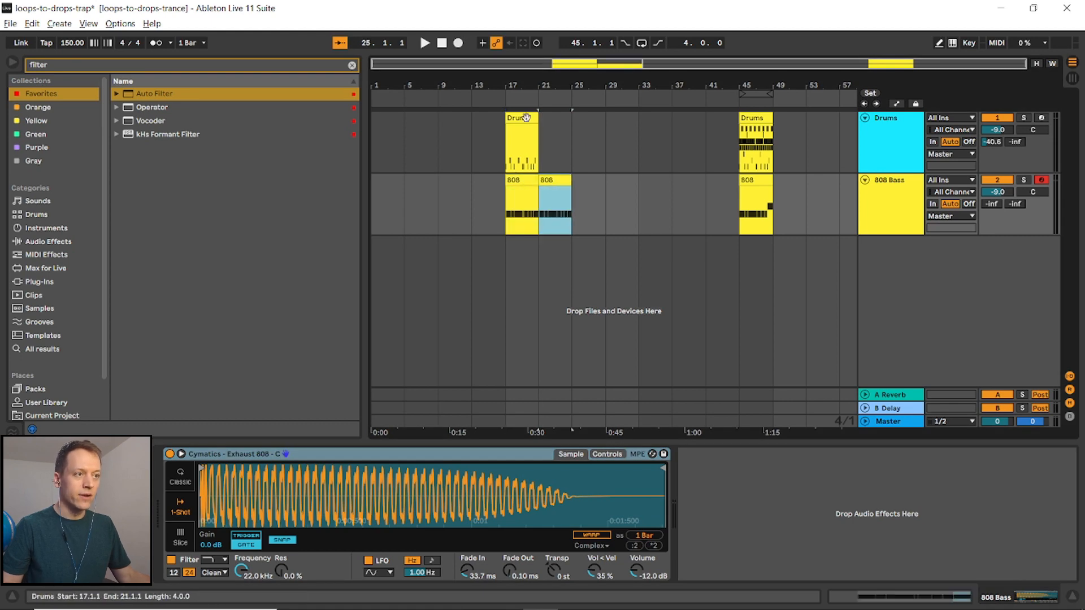
{"action": "left_click", "coordinate": [526, 118]}
{"action": "key", "text": "ctrl+d"}
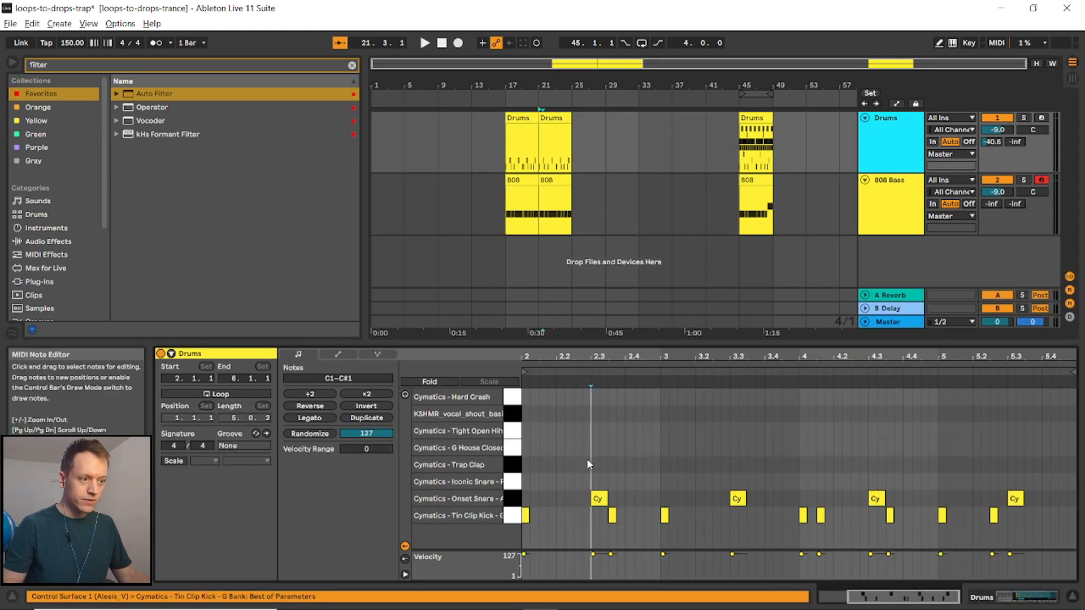
- Draw two closed hi-hat notes at the start of the bar-21 drums clip and lower the second note's velocity
{"action": "key", "text": "b"}
{"action": "left_click", "coordinate": [529, 448]}
{"action": "left_click", "coordinate": [547, 448]}
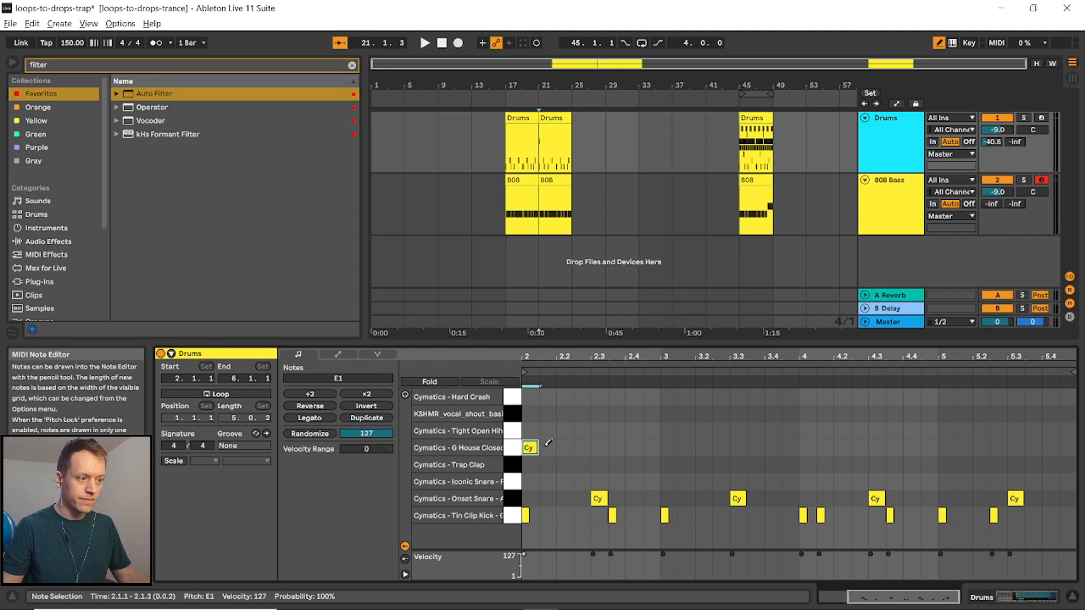
{"action": "left_click_drag", "start_coordinate": [551, 558], "coordinate": [551, 561]}
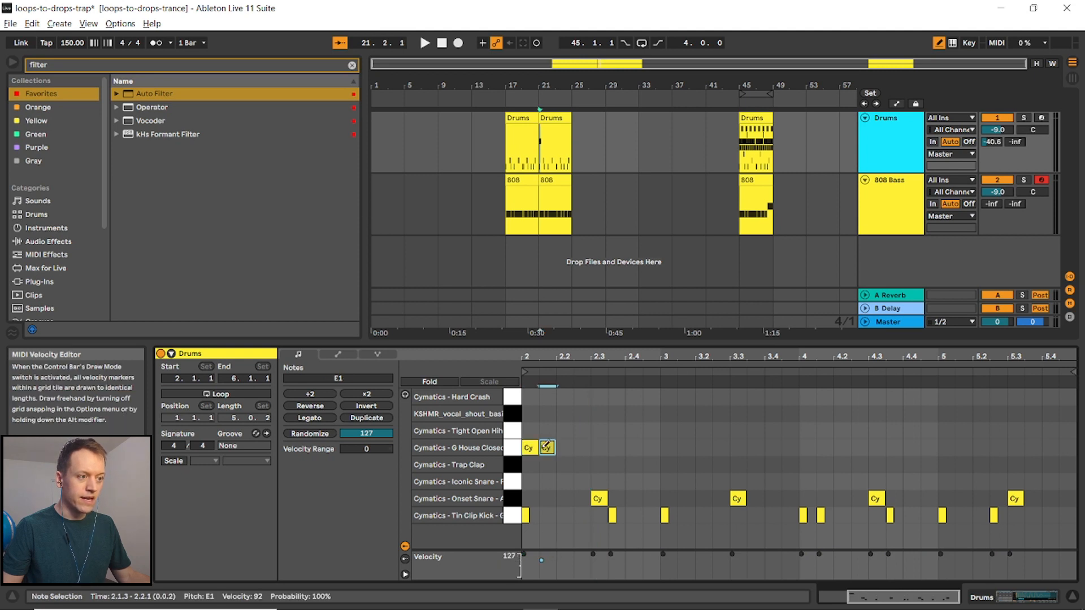
- Select the hi-hat pair and duplicate it repeatedly across the whole clip
{"action": "key", "text": "b"}
{"action": "left_click_drag", "start_coordinate": [550, 430], "coordinate": [525, 454]}
{"action": "key", "text": "ctrl+d"}
{"action": "key", "text": "ctrl+d"}
{"action": "key", "text": "ctrl+d"}
{"action": "key", "text": "ctrl+d"}
{"action": "key", "text": "ctrl+d"}
{"action": "key", "text": "ctrl+d"}
{"action": "key", "text": "ctrl+d"}
{"action": "key", "text": "ctrl+d"}
{"action": "key", "text": "ctrl+d"}
{"action": "key", "text": "ctrl+d"}
{"action": "key", "text": "ctrl+d"}
{"action": "key", "text": "ctrl+d"}
{"action": "key", "text": "ctrl+d"}
{"action": "key", "text": "ctrl+d"}
{"action": "key", "text": "ctrl+d"}
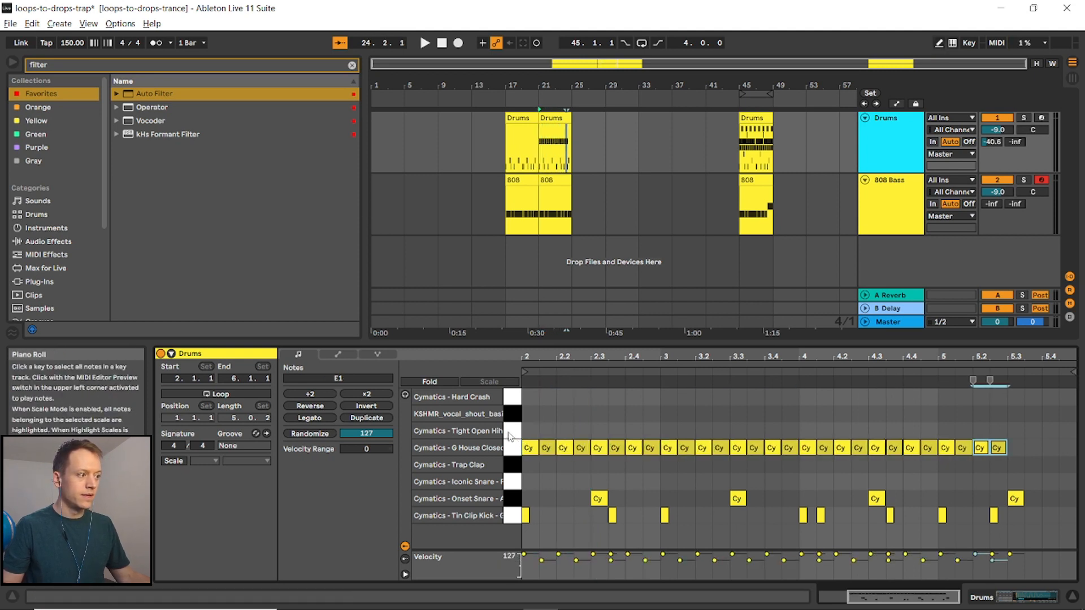
- Select closed hi-hat notes around beat 3.3 and at the clip end, then play the bar-21 drums clip
{"action": "left_click", "coordinate": [747, 411]}
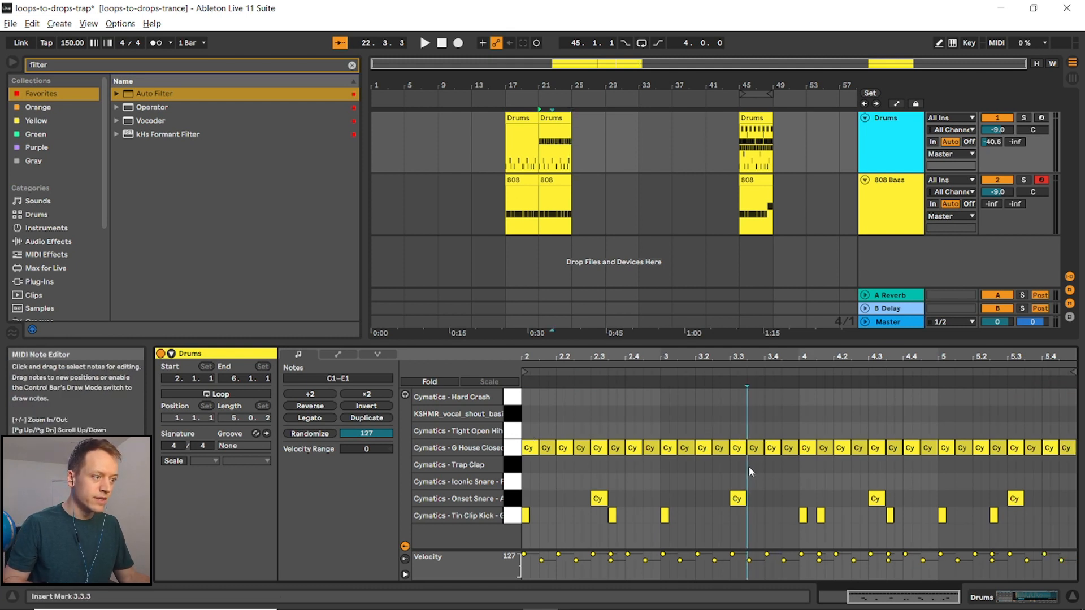
{"action": "left_click", "coordinate": [752, 448]}
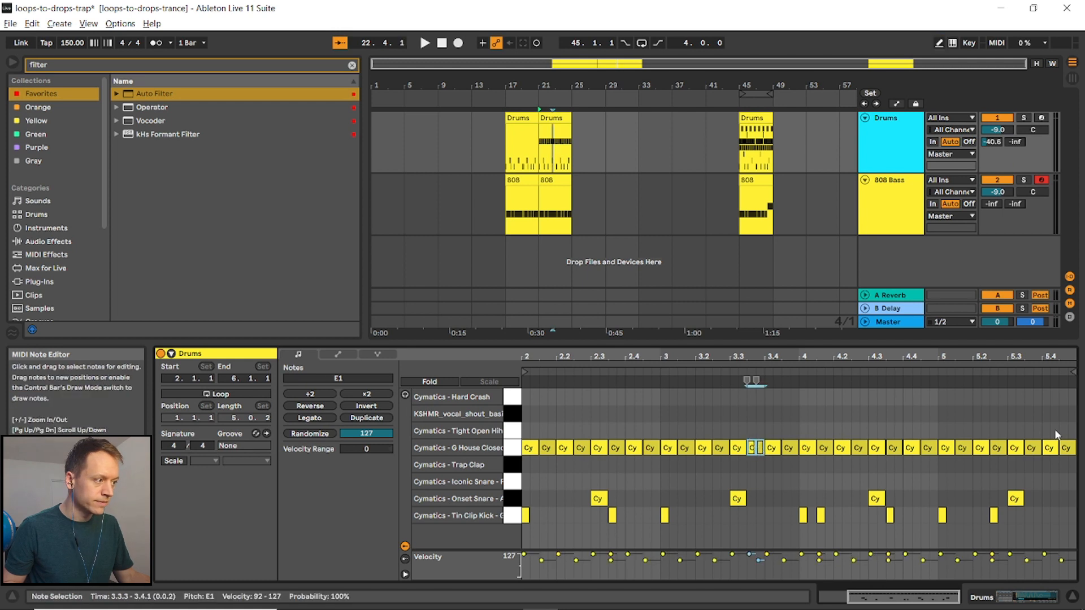
{"action": "left_click", "coordinate": [1066, 449]}
{"action": "key", "text": "space"}
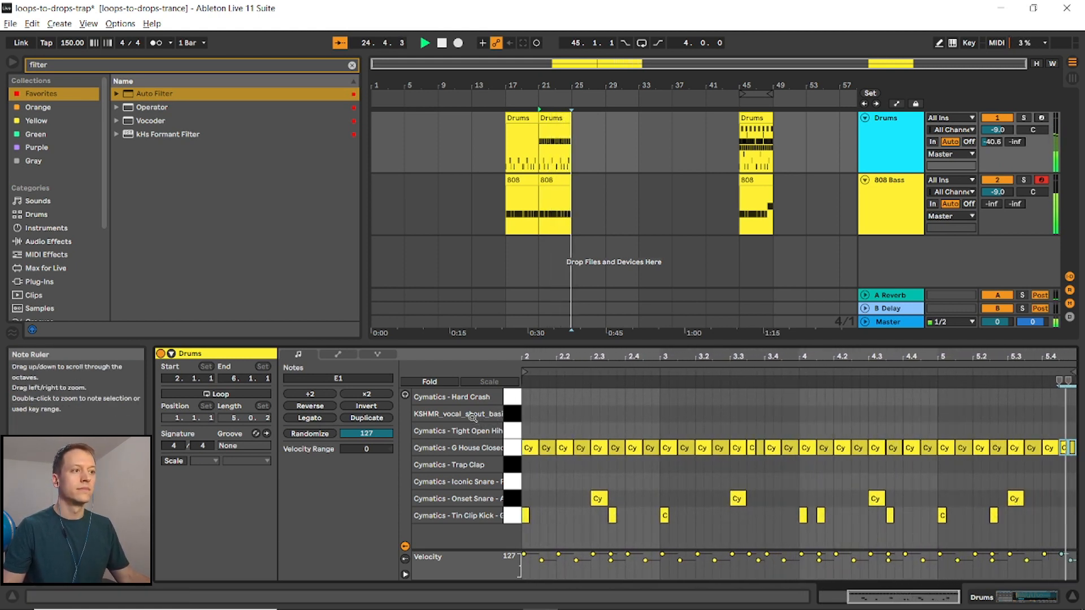
{"action": "key", "text": "space"}
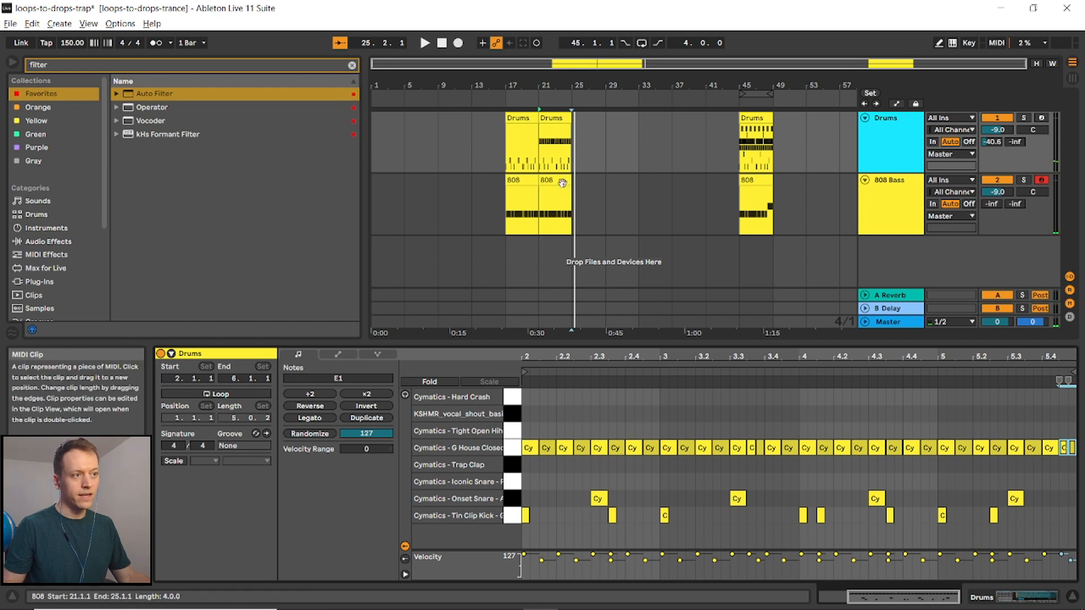
- Duplicate the 808 and drums clips from bar 21 to bar 25
{"action": "left_click", "coordinate": [555, 222]}
{"action": "key", "text": "ctrl+d"}
{"action": "left_click", "coordinate": [553, 117]}
{"action": "key", "text": "ctrl+d"}
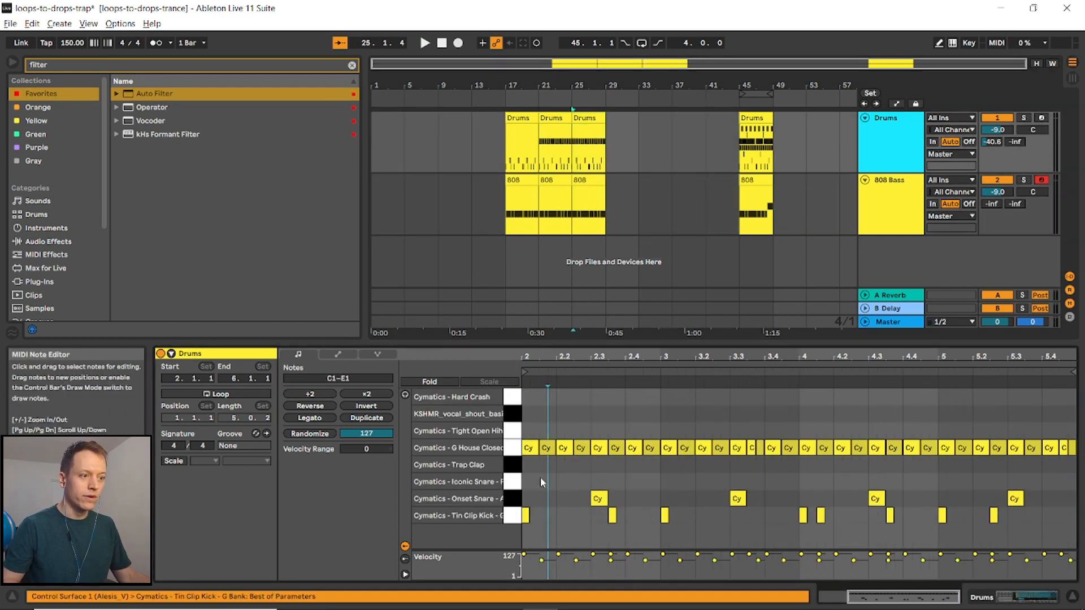
- Draw a continuous run of Trap Clap notes across the bar-25 drums clip
{"action": "key", "text": "b"}
{"action": "left_click_drag", "start_coordinate": [529, 464], "coordinate": [1074, 465]}
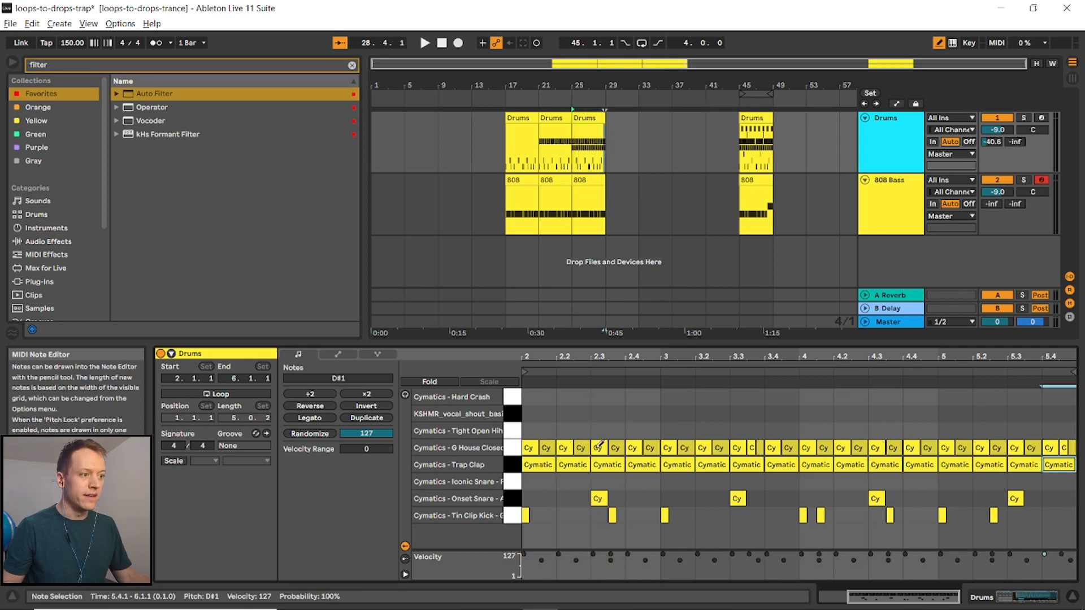
- Add open hi-hats at beats 2.4.3 and 4.4.3, remove the closed hats beneath them, and play the clip
{"action": "left_click", "coordinate": [652, 430]}
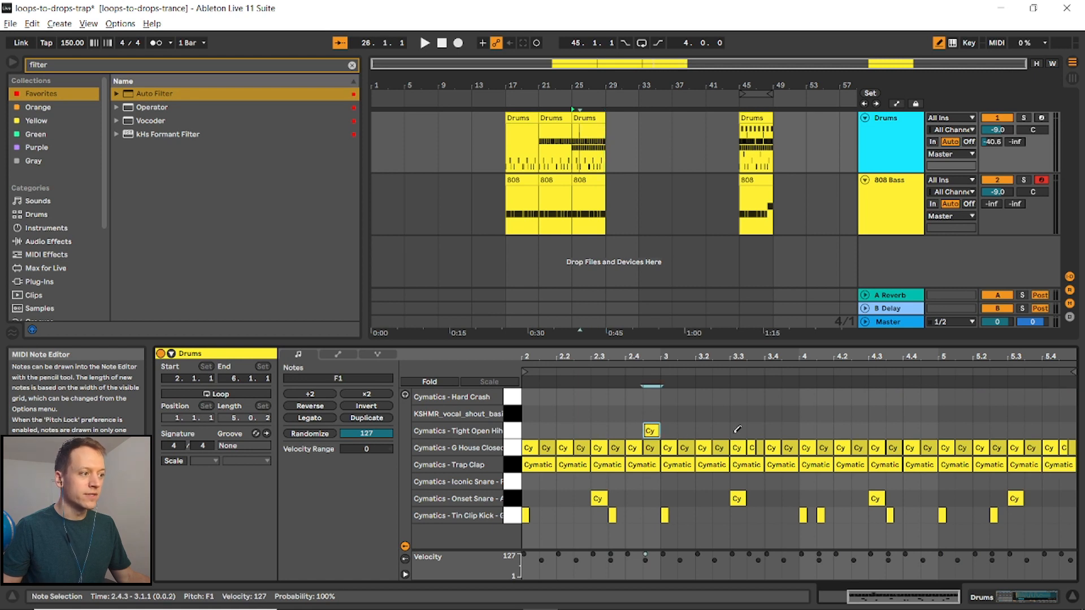
{"action": "left_click", "coordinate": [934, 432]}
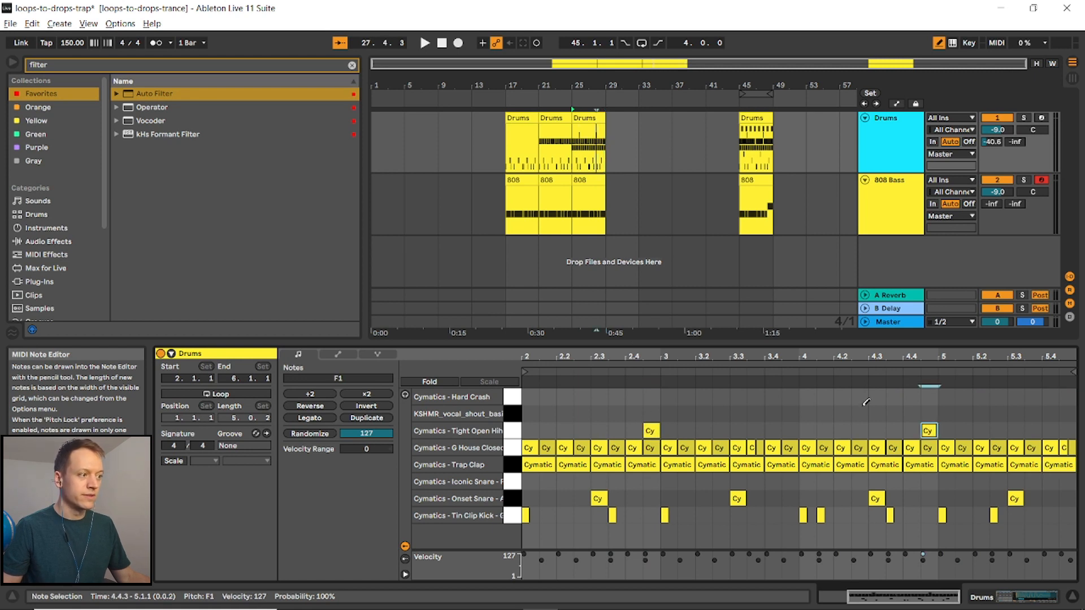
{"action": "left_click", "coordinate": [652, 447]}
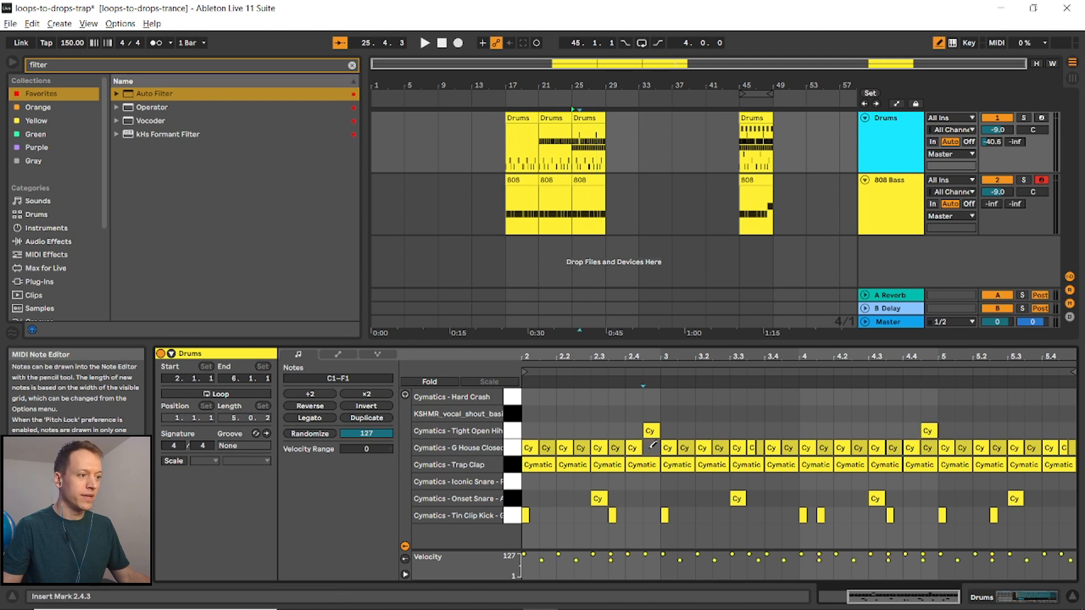
{"action": "left_click", "coordinate": [929, 447]}
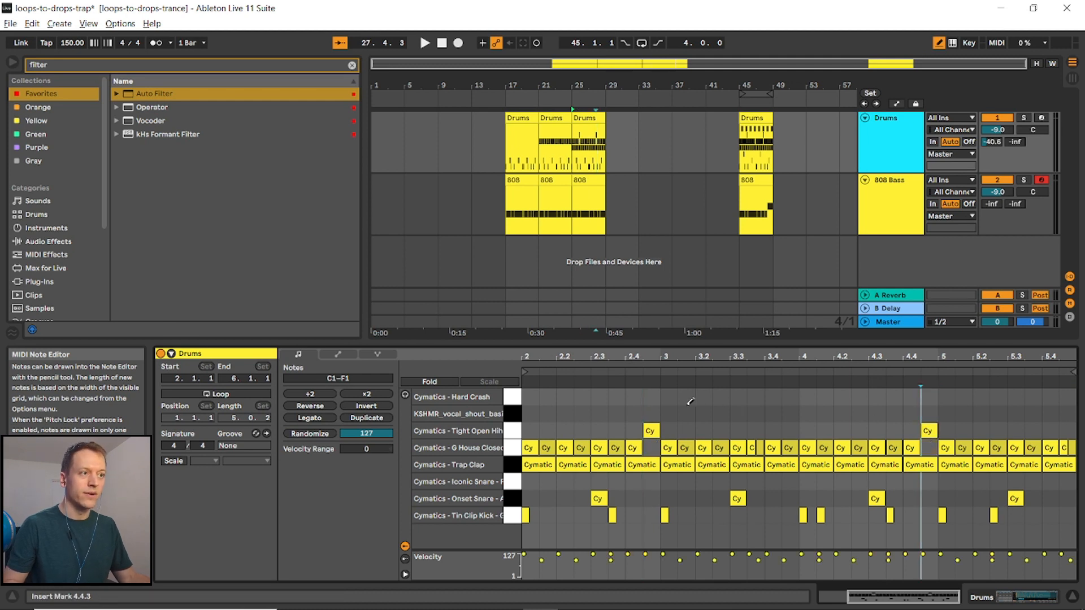
{"action": "key", "text": "space"}
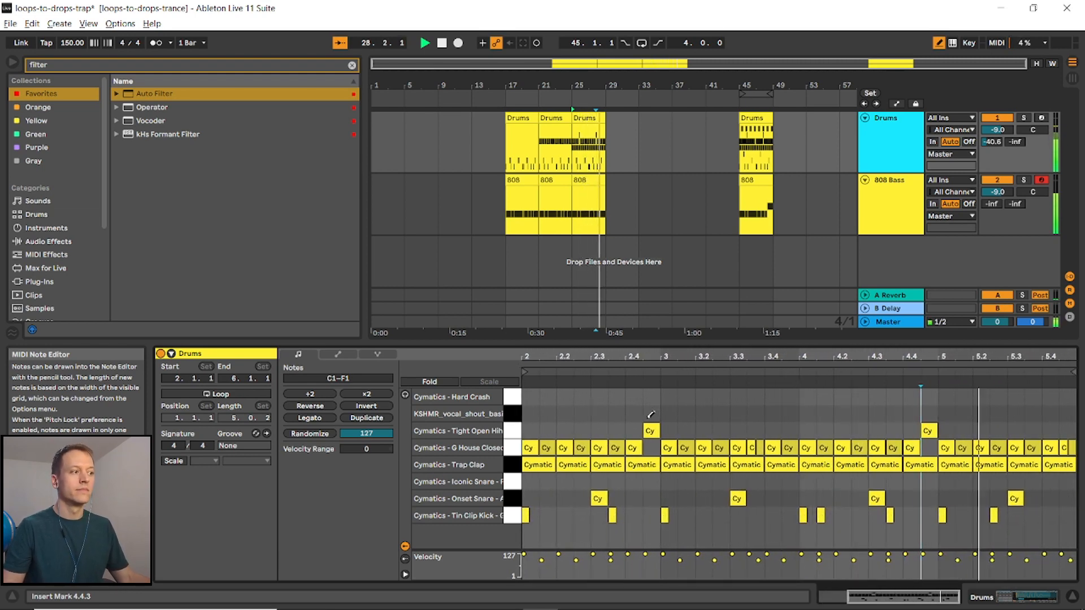
{"action": "key", "text": "space"}
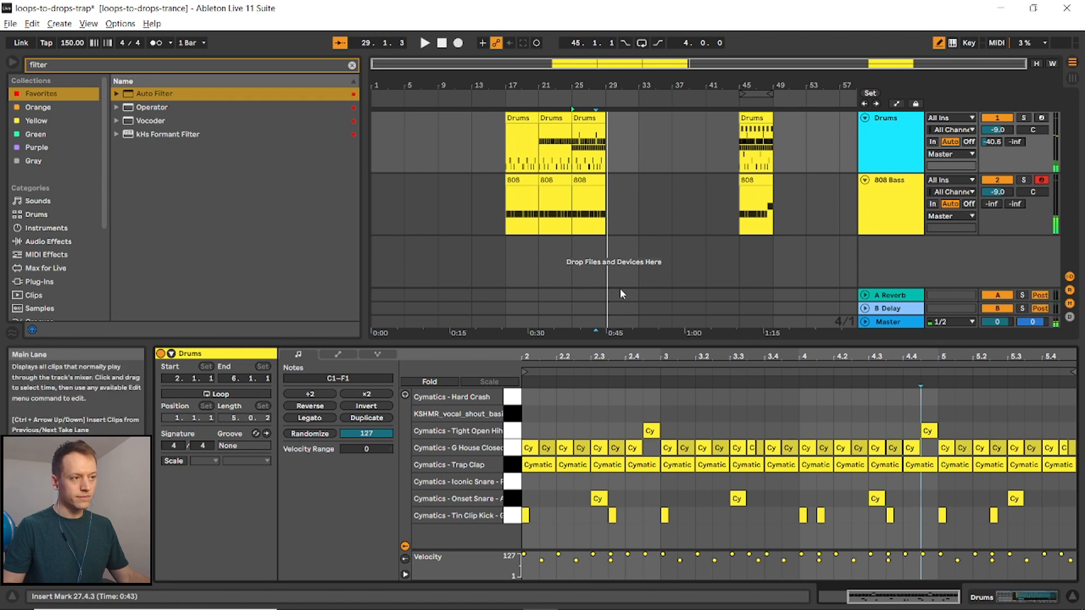
- Duplicate the drums and 808 clips from bar 25 to bar 29 and open the new drums clip
{"action": "left_click", "coordinate": [588, 119]}
{"action": "key", "text": "ctrl+d"}
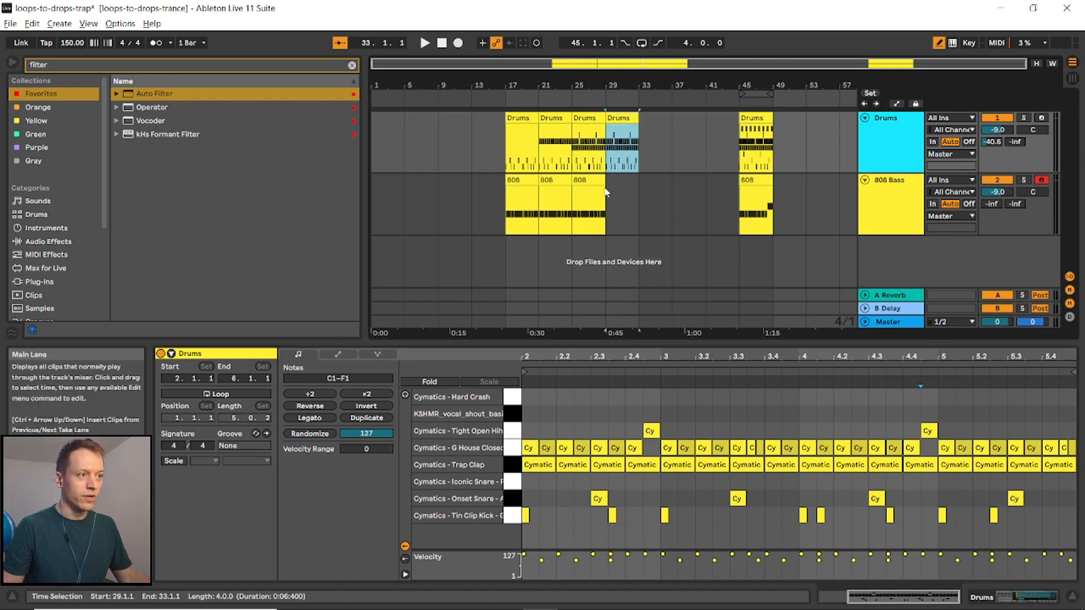
{"action": "left_click", "coordinate": [589, 179]}
{"action": "key", "text": "ctrl+d"}
{"action": "left_click", "coordinate": [623, 118]}
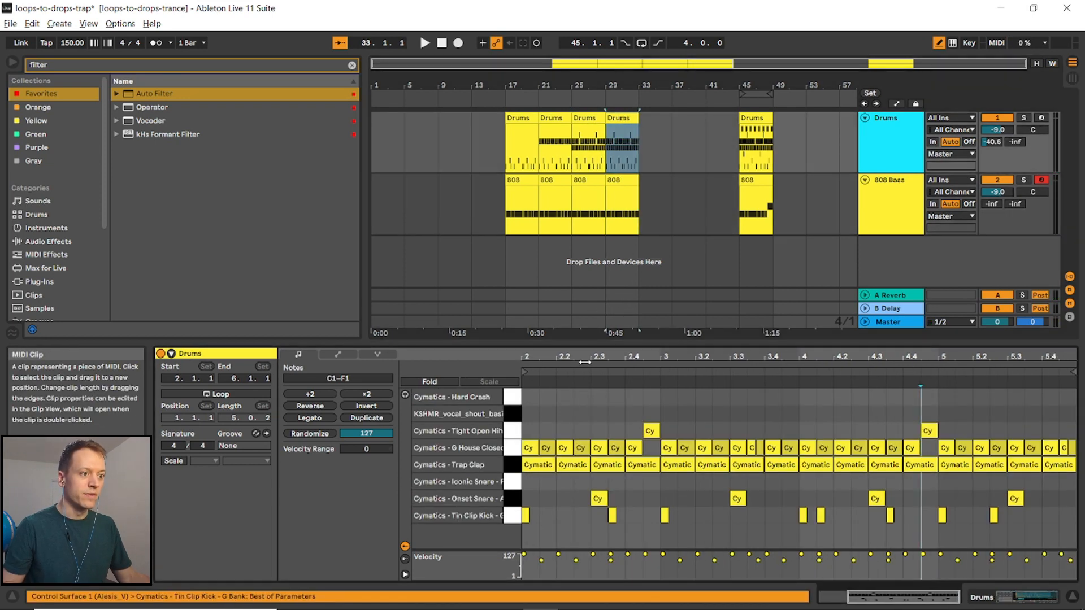
- Double the closed hi-hat density in the bar-29 drums clip by shifting and duplicating hat notes across the clip
{"action": "key", "text": "b"}
{"action": "left_click", "coordinate": [539, 414]}
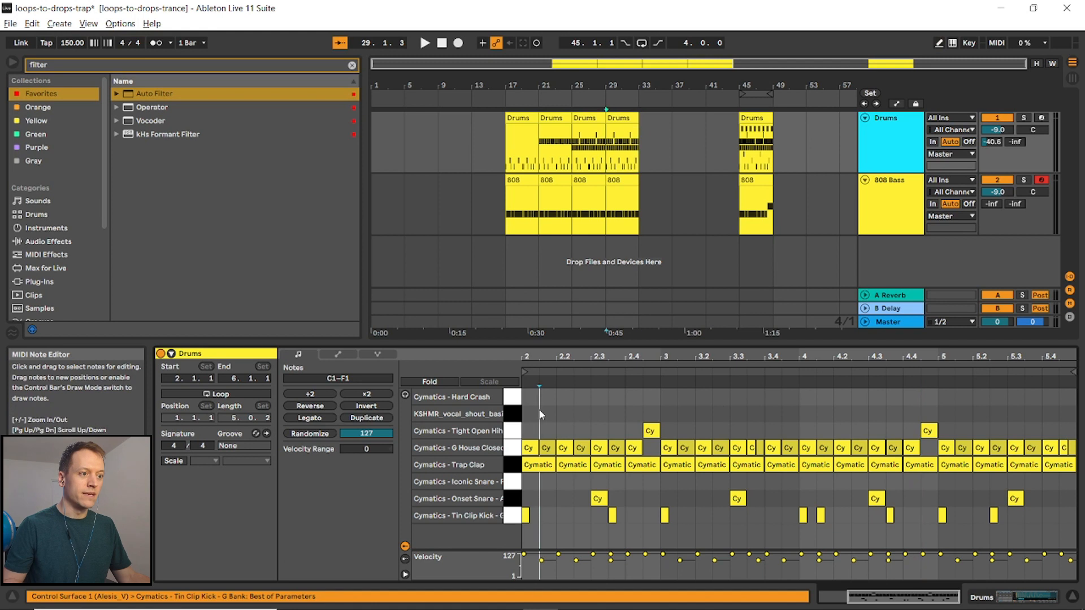
{"action": "mouse_move", "coordinate": [537, 435]}
{"action": "left_mouse_down"}
{"action": "mouse_move", "coordinate": [545, 448]}
{"action": "mouse_move", "coordinate": [530, 448]}
{"action": "mouse_move", "coordinate": [545, 452]}
{"action": "left_mouse_up"}
{"action": "left_click", "coordinate": [544, 445]}
{"action": "key", "text": "Left"}
{"action": "key", "text": "ctrl+d"}
{"action": "key", "text": "ctrl+d"}
{"action": "key", "text": "ctrl+d"}
{"action": "key", "text": "ctrl+d"}
{"action": "key", "text": "ctrl+d"}
{"action": "key", "text": "ctrl+d"}
{"action": "key", "text": "ctrl+d"}
{"action": "key", "text": "ctrl+d"}
{"action": "key", "text": "ctrl+d"}
{"action": "key", "text": "ctrl+d"}
{"action": "key", "text": "ctrl+d"}
{"action": "key", "text": "ctrl+d"}
{"action": "key", "text": "ctrl+d"}
{"action": "key", "text": "ctrl+d"}
{"action": "key", "text": "ctrl+d"}
{"action": "key", "text": "ctrl+d"}
{"action": "key", "text": "ctrl+d"}
{"action": "key", "text": "ctrl+d"}
{"action": "key", "text": "ctrl+d"}
{"action": "key", "text": "ctrl+d"}
{"action": "key", "text": "ctrl+d"}
{"action": "key", "text": "ctrl+d"}
{"action": "key", "text": "ctrl+d"}
{"action": "key", "text": "ctrl+d"}
{"action": "key", "text": "ctrl+d"}
{"action": "key", "text": "ctrl+d"}
{"action": "key", "text": "ctrl+d"}
{"action": "key", "text": "ctrl+d"}
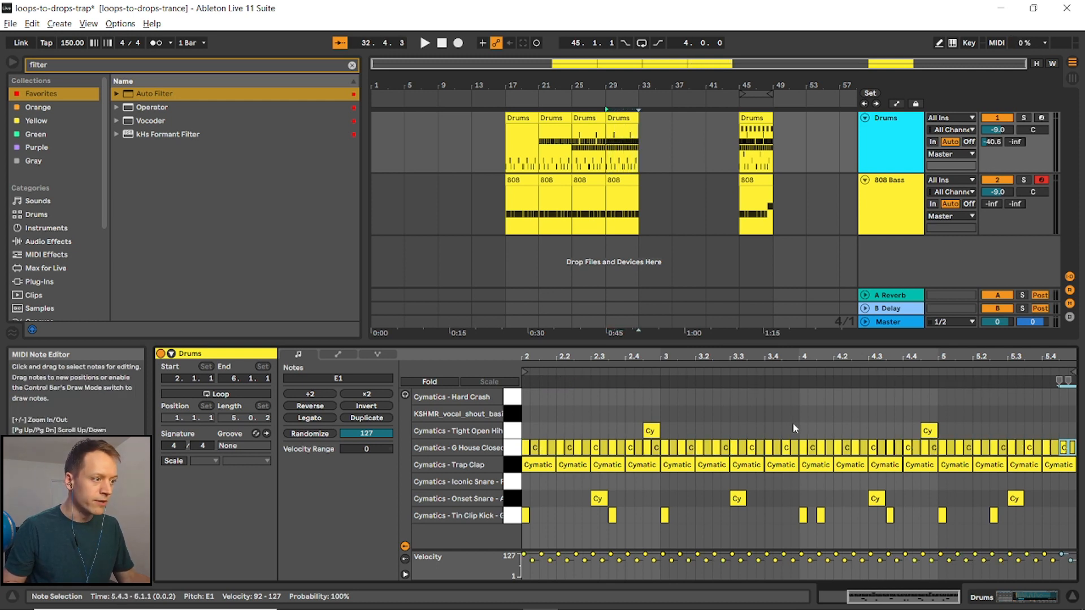
- Build a hi-hat roll near beat 3.4 by copying a short closed hat note and pasting it at several positions
{"action": "scroll", "coordinate": [793, 423], "scroll_direction": "up", "scroll_amount": 2}
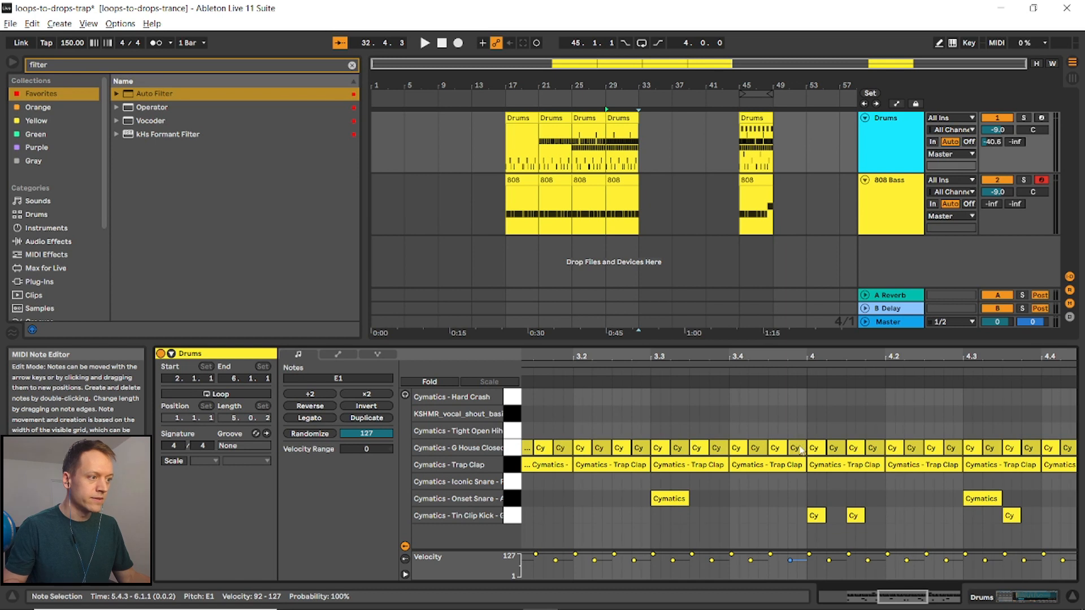
{"action": "left_click_drag", "start_coordinate": [806, 452], "coordinate": [777, 448]}
{"action": "left_click", "coordinate": [793, 448], "text": "shift"}
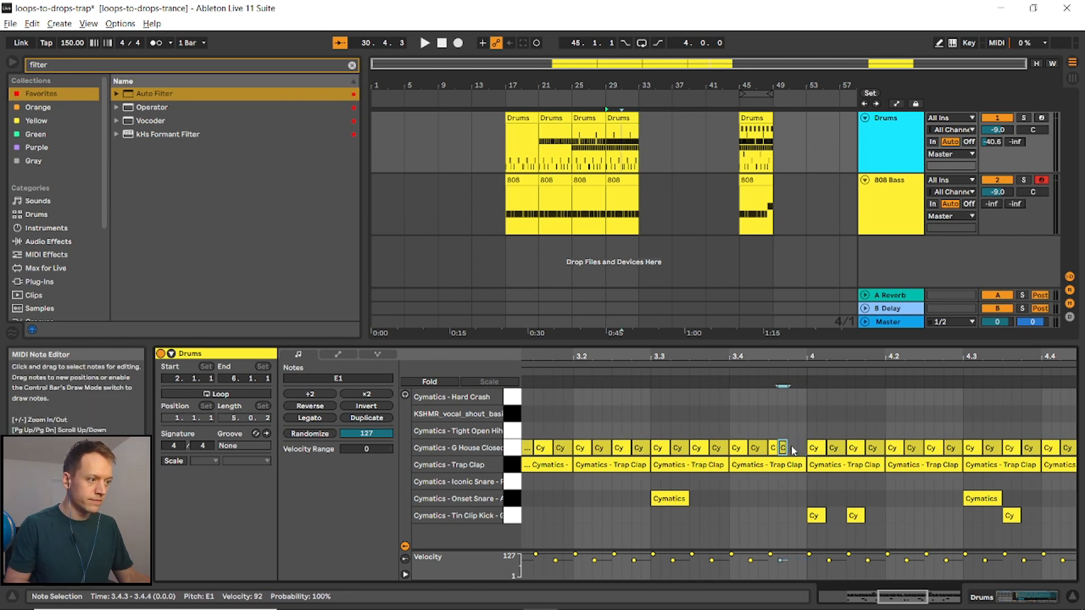
{"action": "key", "text": "ctrl+c"}
{"action": "left_click", "coordinate": [788, 429]}
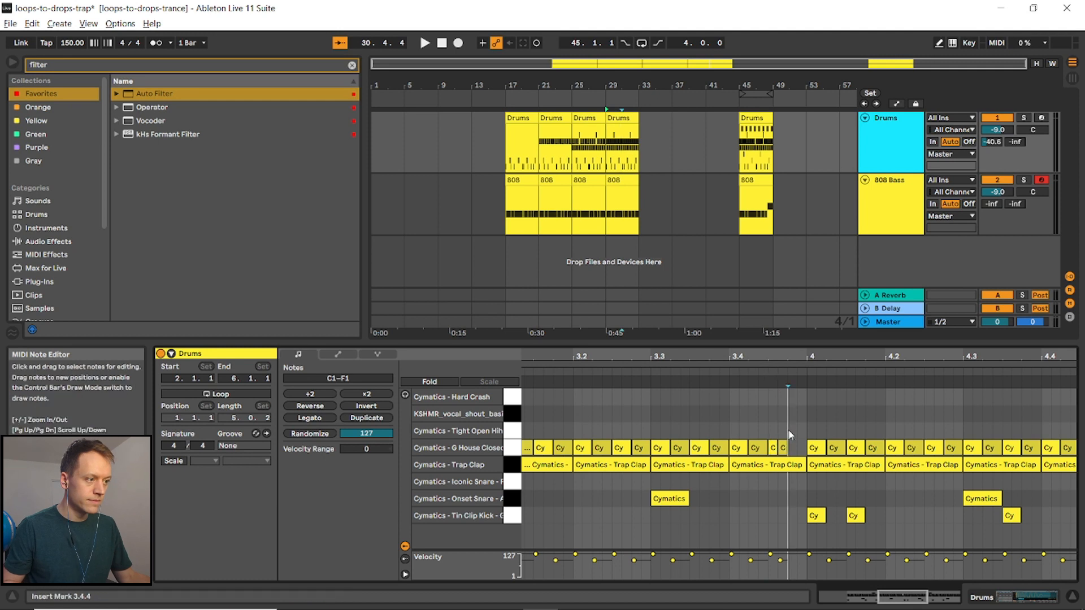
{"action": "key", "text": "ctrl+v"}
{"action": "left_click", "coordinate": [730, 428]}
{"action": "key", "text": "ctrl+v"}
{"action": "left_click", "coordinate": [746, 432]}
{"action": "key", "text": "ctrl+v"}
- Copy the hi-hat roll and paste it near the clip end at beat 5.4
{"action": "scroll", "coordinate": [745, 433], "scroll_direction": "down", "scroll_amount": 3}
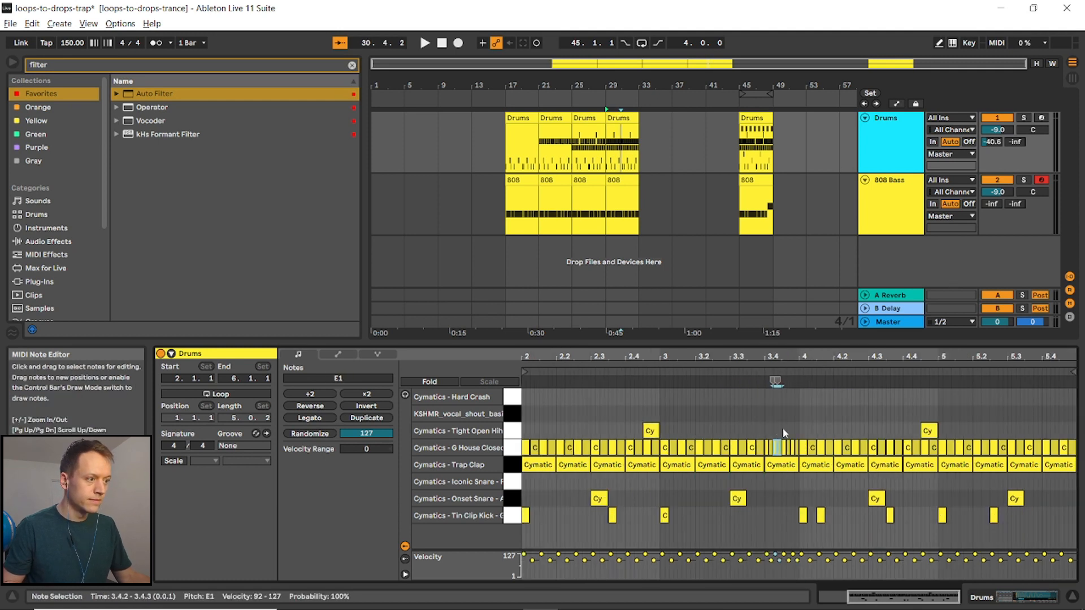
{"action": "left_click_drag", "start_coordinate": [765, 424], "coordinate": [796, 447]}
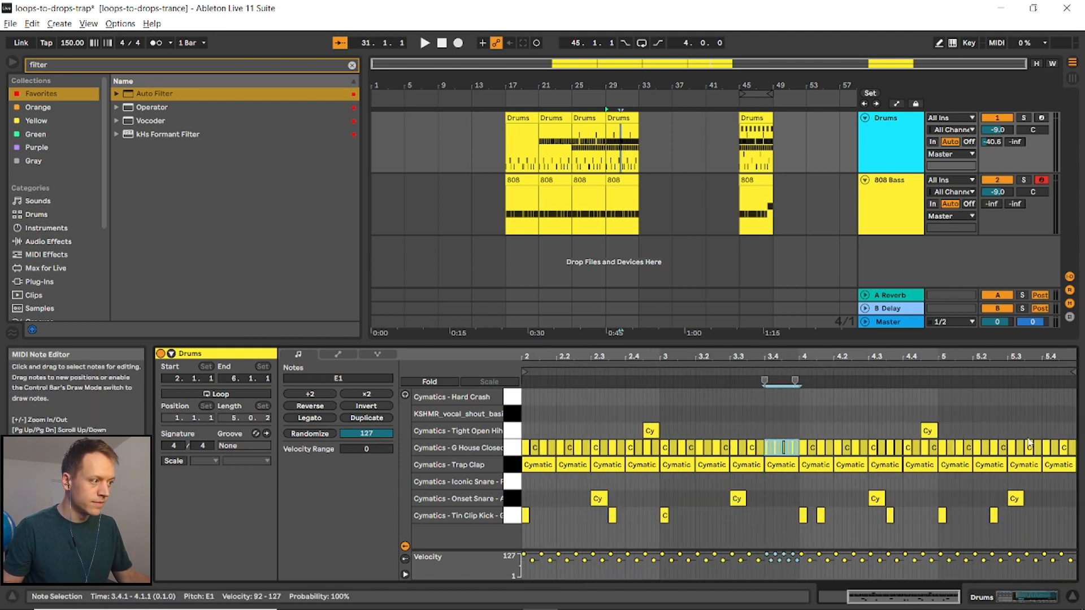
{"action": "left_click", "coordinate": [1044, 432]}
{"action": "key", "text": "ctrl+v"}
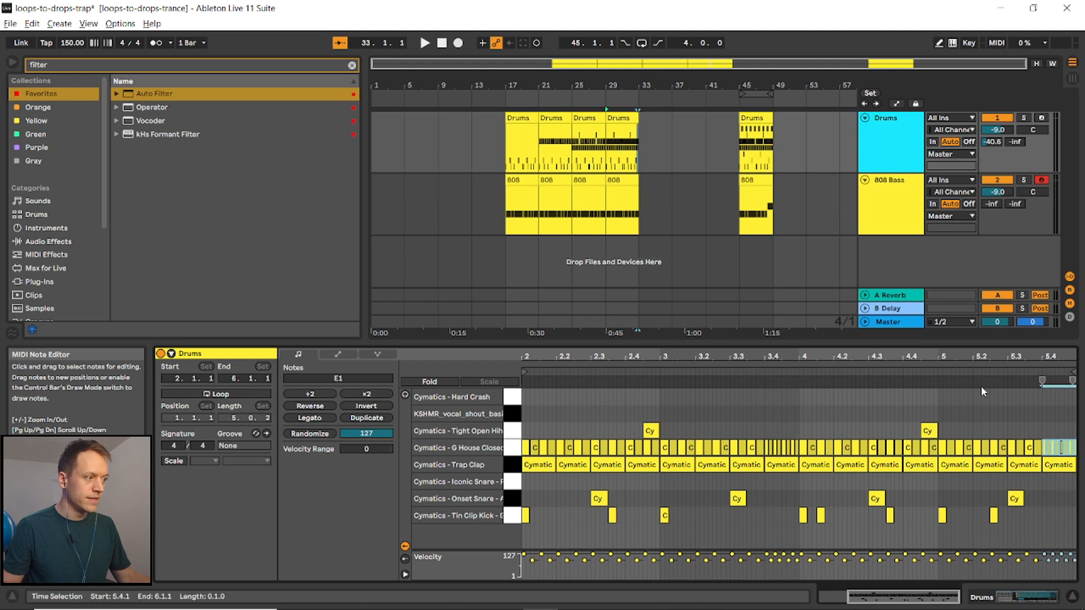
{"action": "left_click", "coordinate": [925, 446]}
{"action": "left_click", "coordinate": [751, 375]}
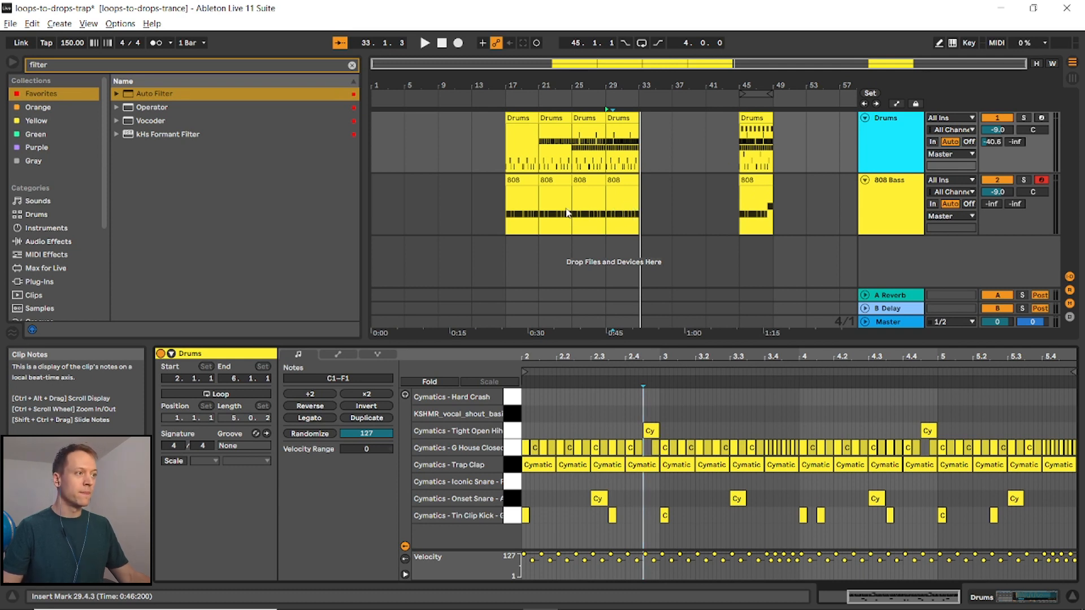
- Group the Drums and 808 Bass tracks and add an Auto Filter to the new group track
{"action": "left_click", "coordinate": [895, 208], "text": "shift"}
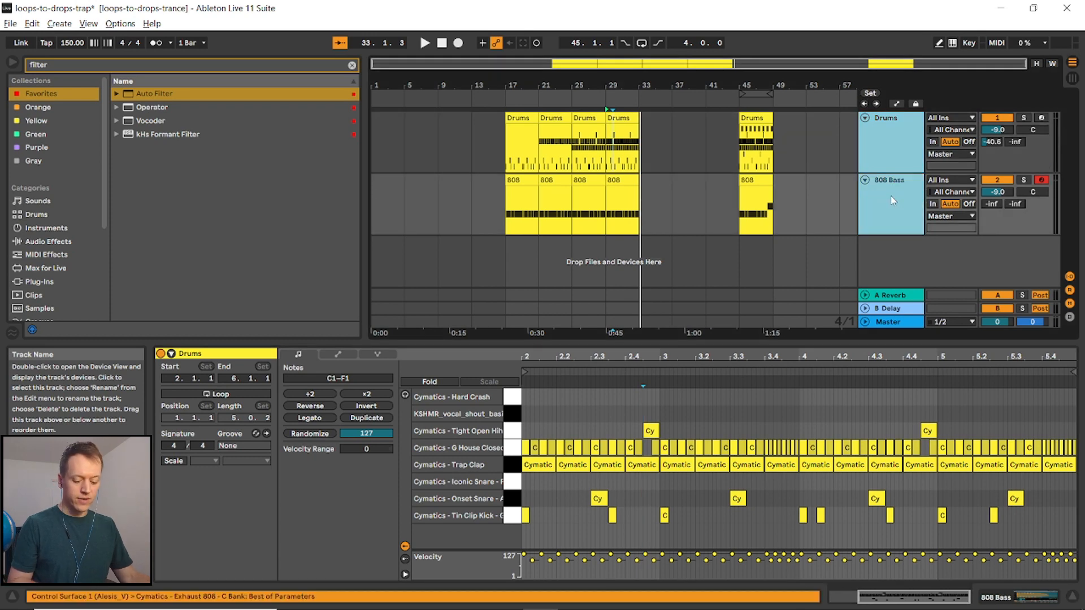
{"action": "key", "text": "ctrl+g"}
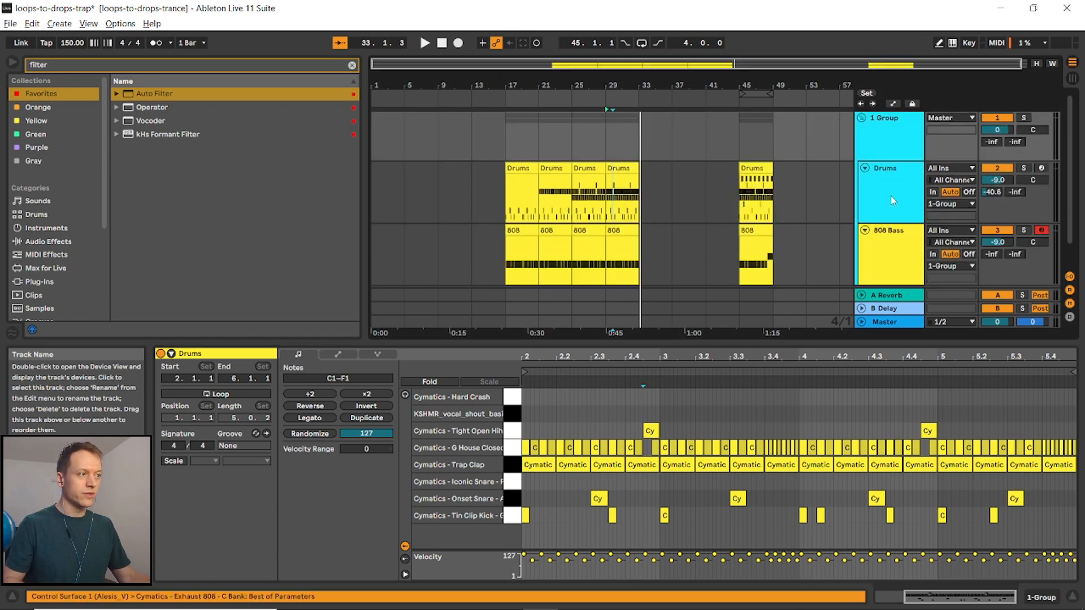
{"action": "double_click", "coordinate": [890, 124]}
{"action": "left_click", "coordinate": [265, 229]}
{"action": "left_click_drag", "start_coordinate": [162, 99], "coordinate": [512, 507]}
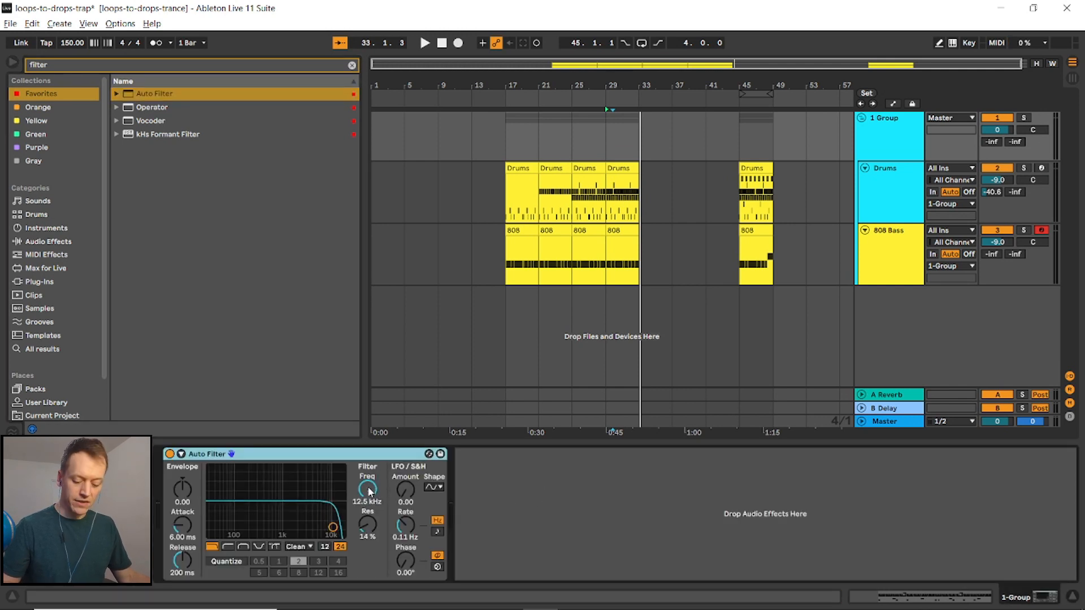
- Lower the group Auto Filter's frequency to about 6.3 kHz and preview it from bar 29
{"action": "left_click_drag", "start_coordinate": [370, 493], "coordinate": [370, 506]}
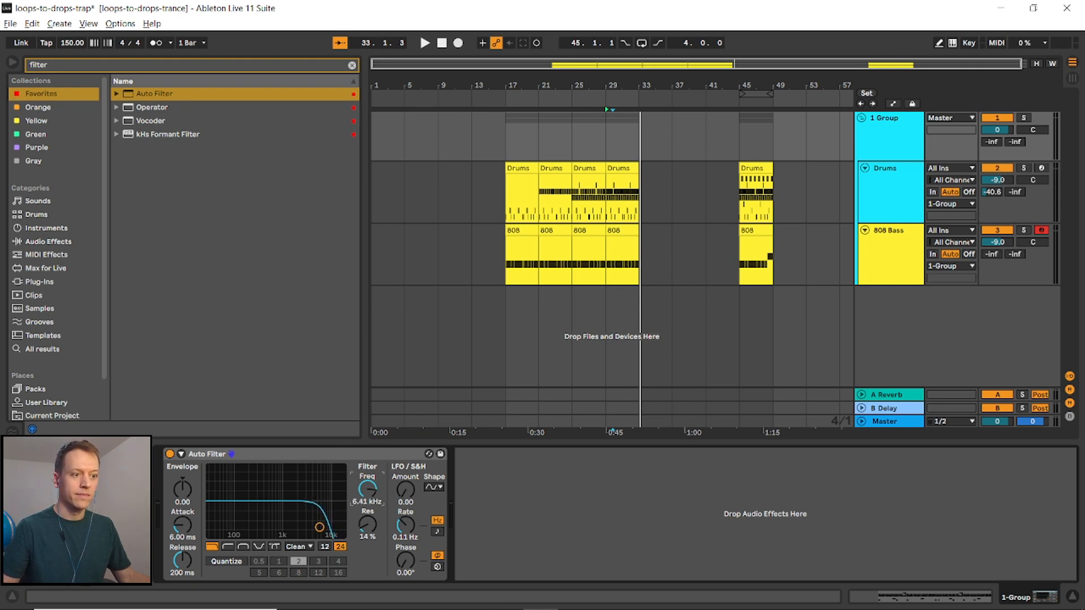
{"action": "left_click", "coordinate": [603, 182]}
{"action": "key", "text": "space"}
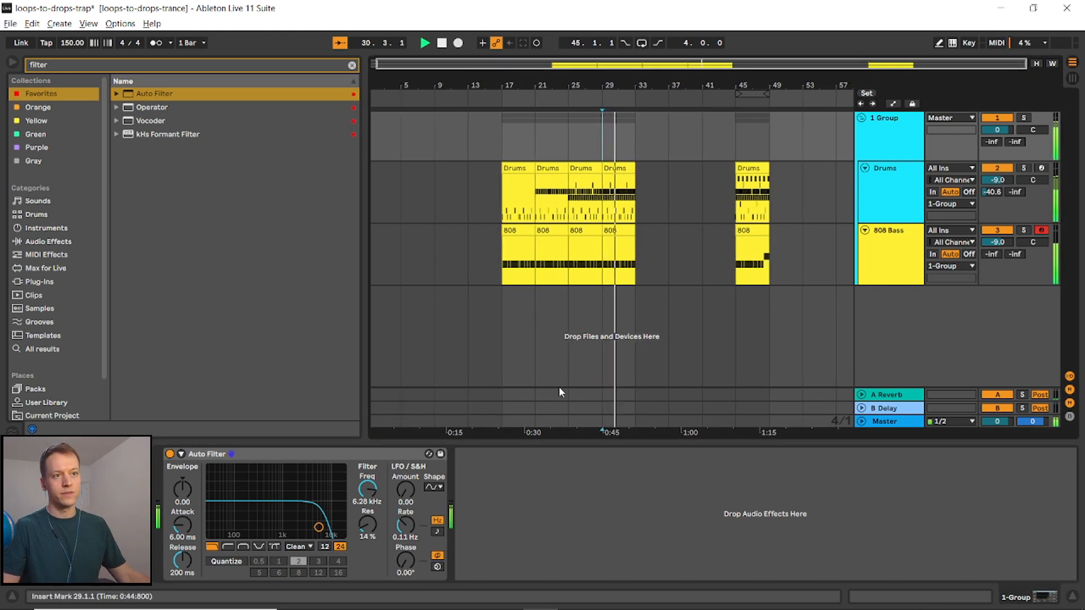
{"action": "key", "text": "space"}
- Add a second Auto Filter to the group, switch it to high-pass and set its frequency to 260 Hz, then preview
{"action": "left_click_drag", "start_coordinate": [141, 93], "coordinate": [506, 478]}
{"action": "left_click", "coordinate": [519, 547]}
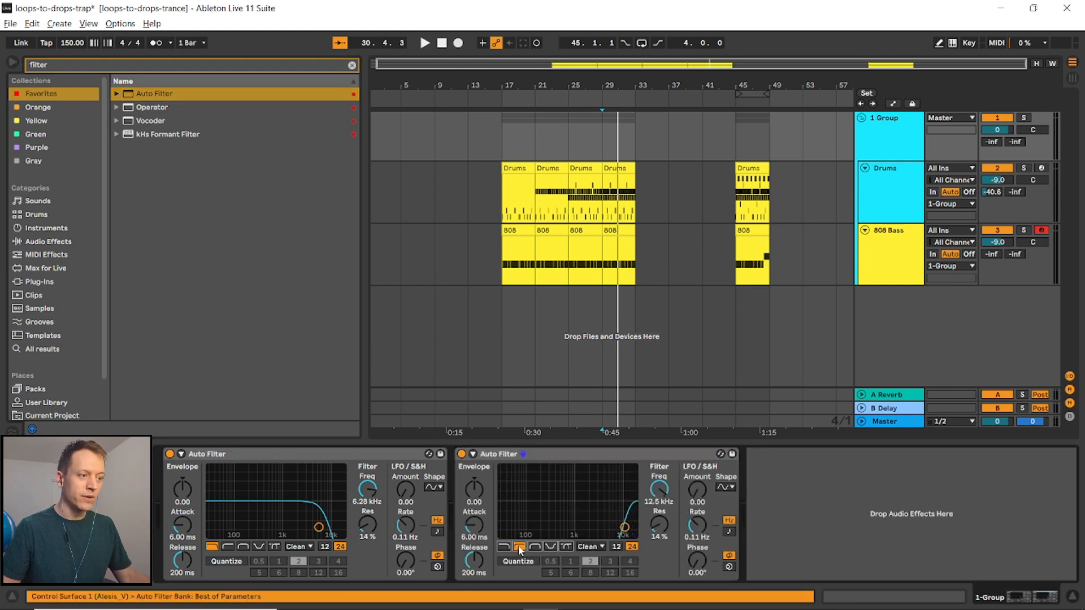
{"action": "left_click_drag", "start_coordinate": [650, 499], "coordinate": [650, 558]}
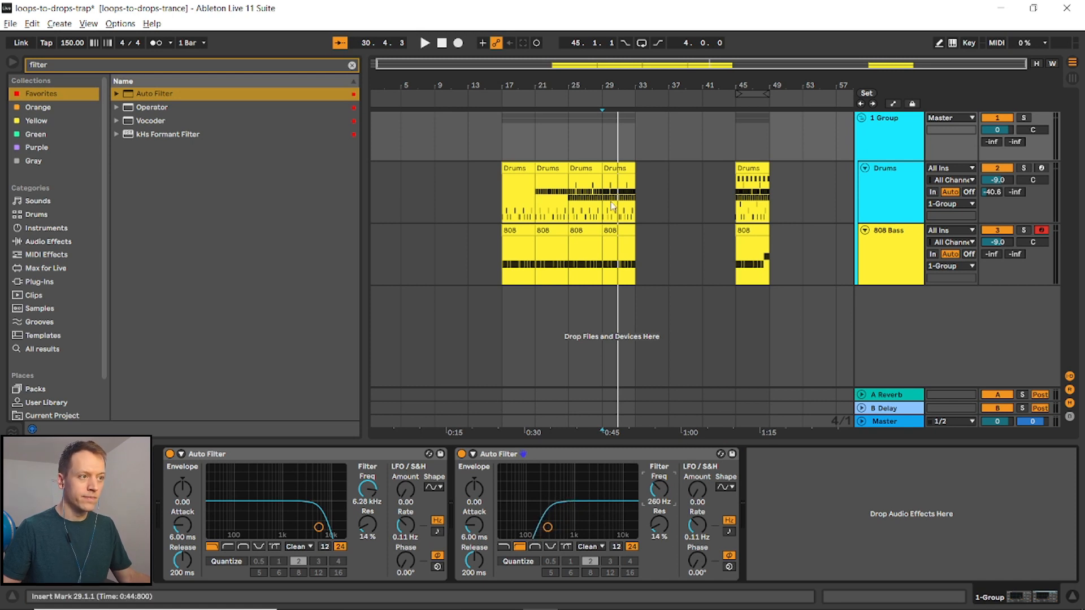
{"action": "key", "text": "space"}
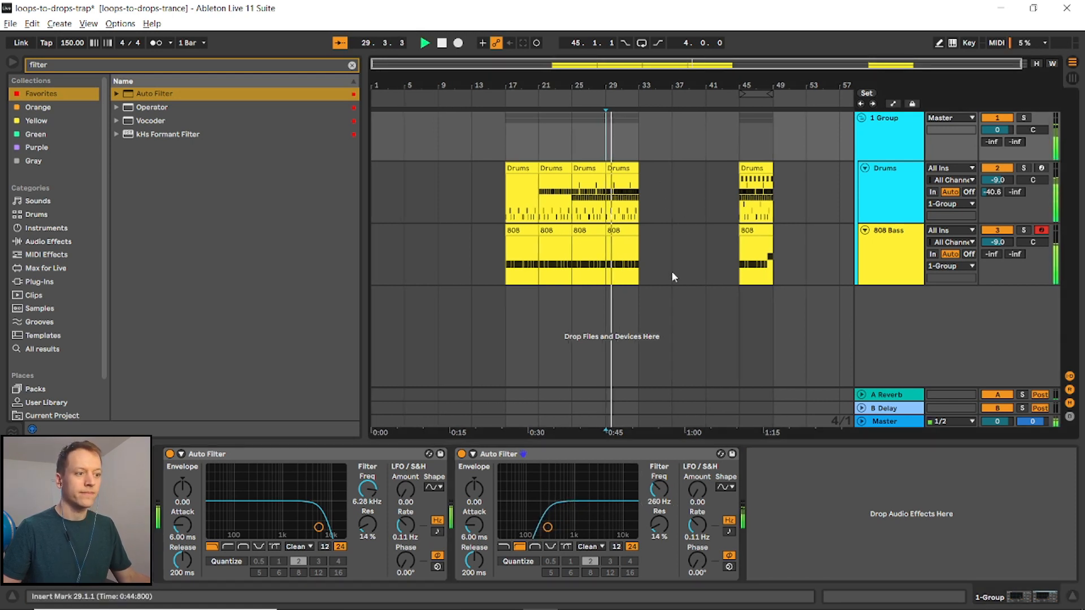
{"action": "key", "text": "space"}
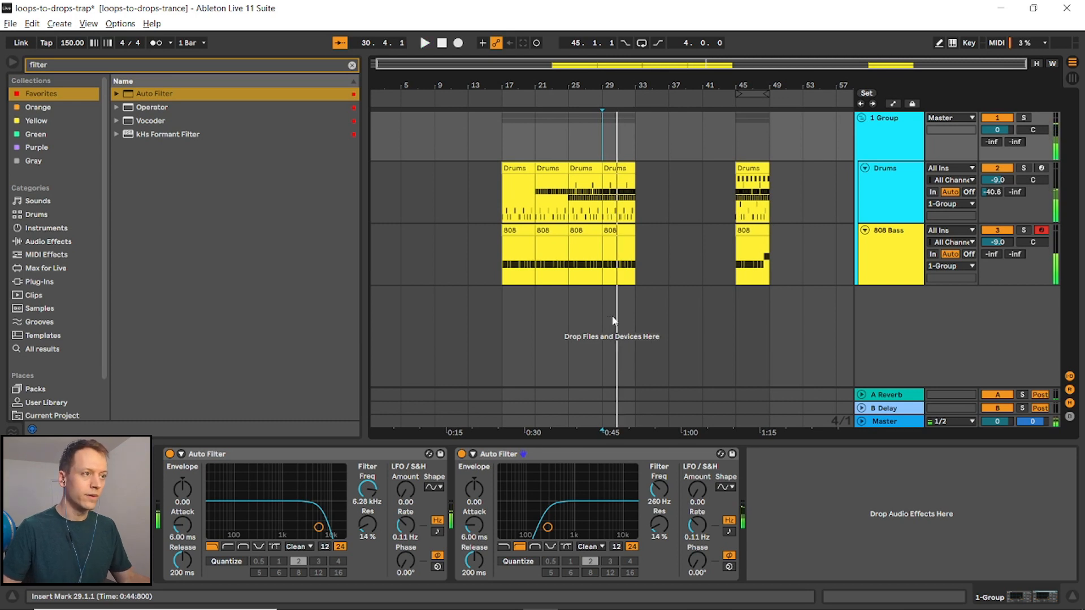
- Group both Auto Filters into an Audio Effect Rack
{"action": "key", "text": "plus"}
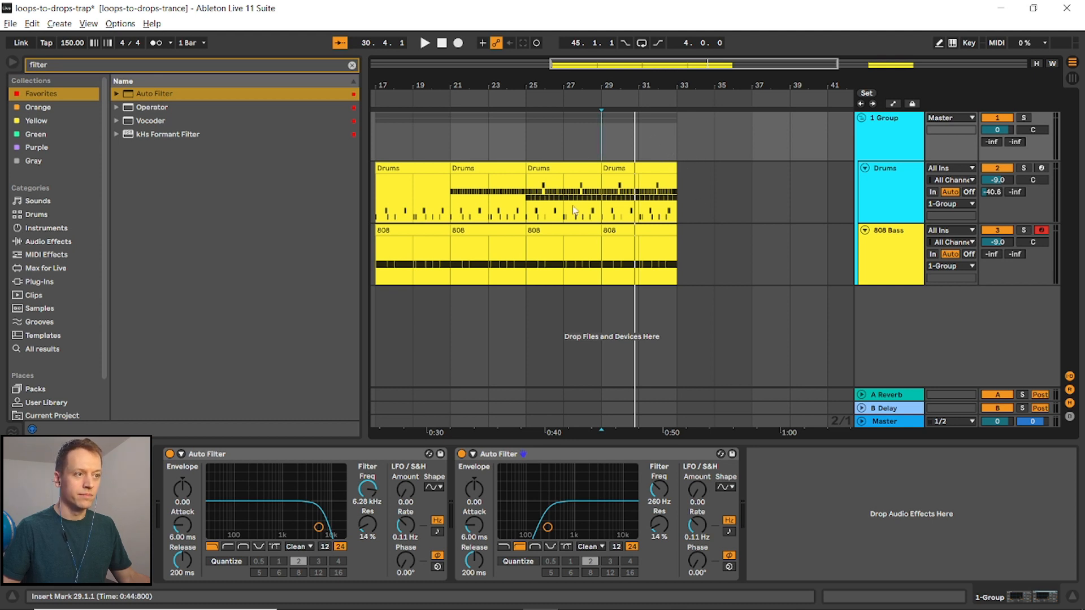
{"action": "left_click", "coordinate": [262, 463]}
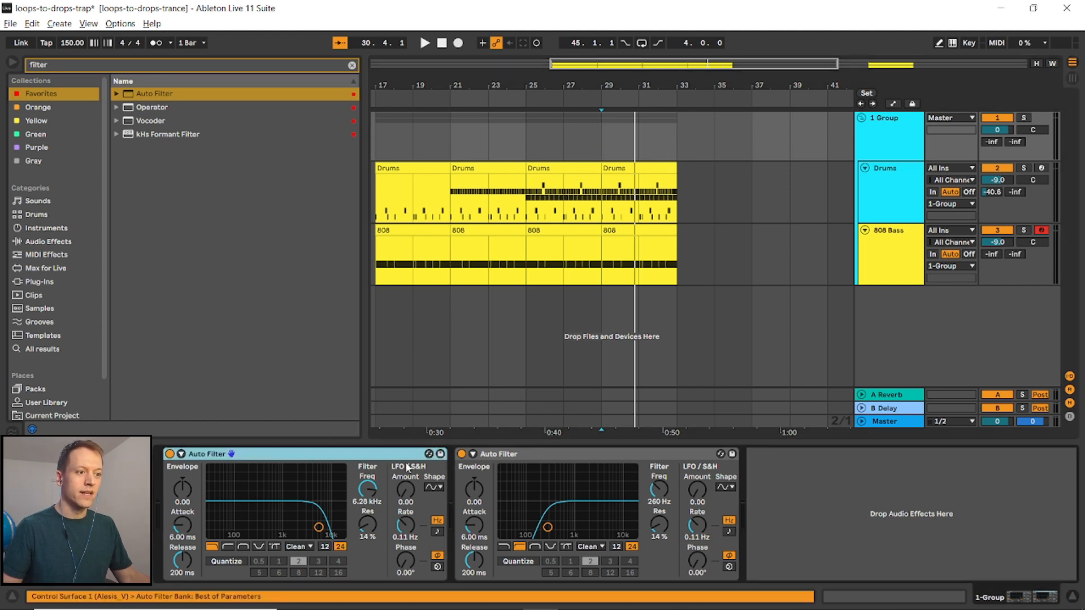
{"action": "left_click", "coordinate": [551, 455], "text": "shift"}
{"action": "key", "text": "ctrl+g"}
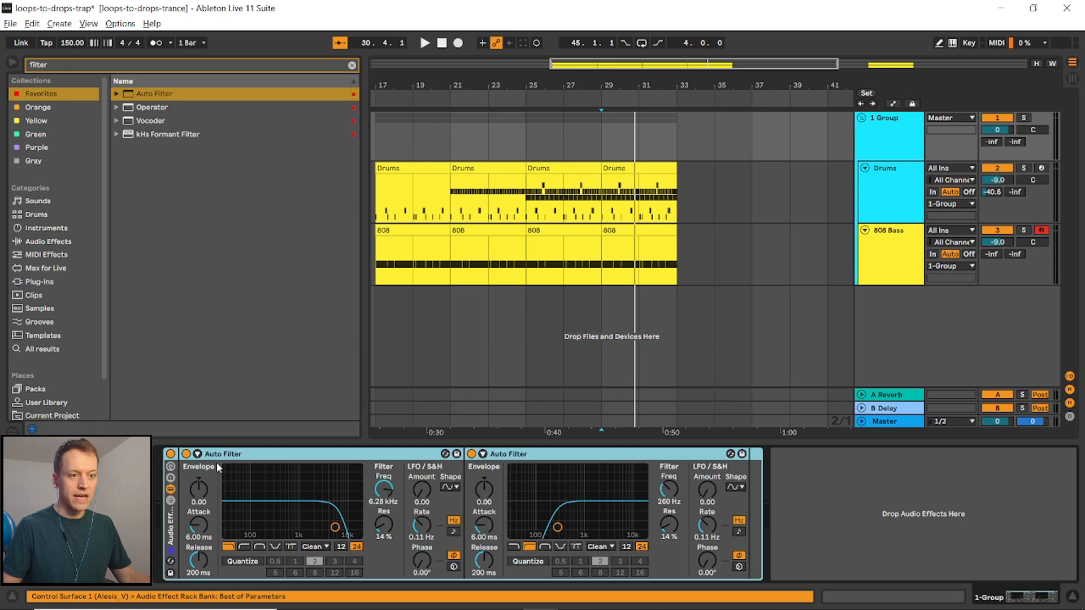
- Show the rack's Device On automation and draw it on only for the bars just before bar 33, then preview
{"action": "right_click", "coordinate": [171, 456]}
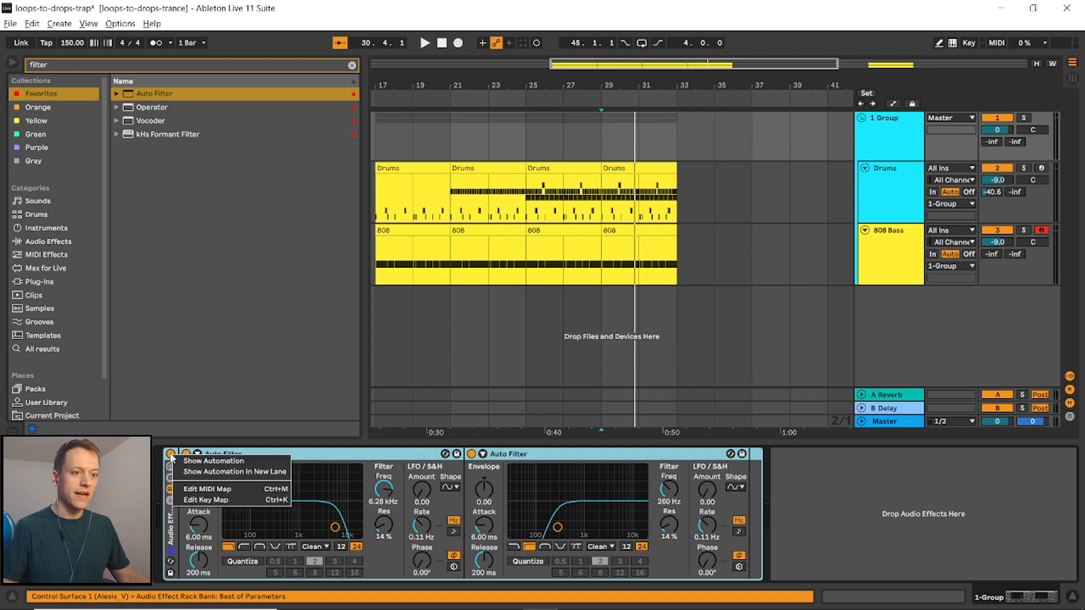
{"action": "left_click", "coordinate": [194, 461]}
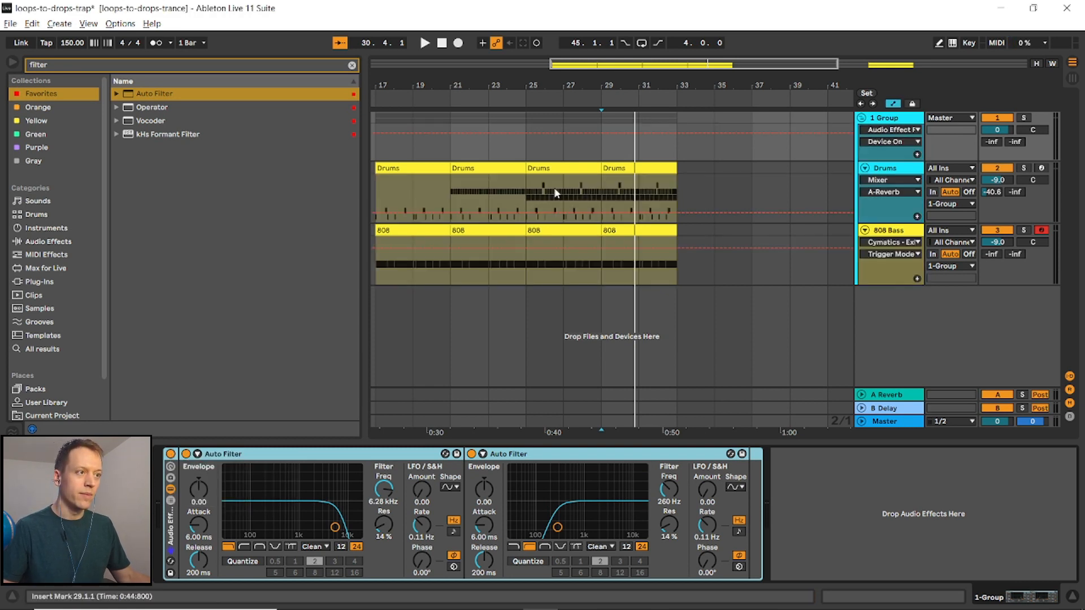
{"action": "left_click", "coordinate": [639, 134]}
{"action": "left_click", "coordinate": [677, 135]}
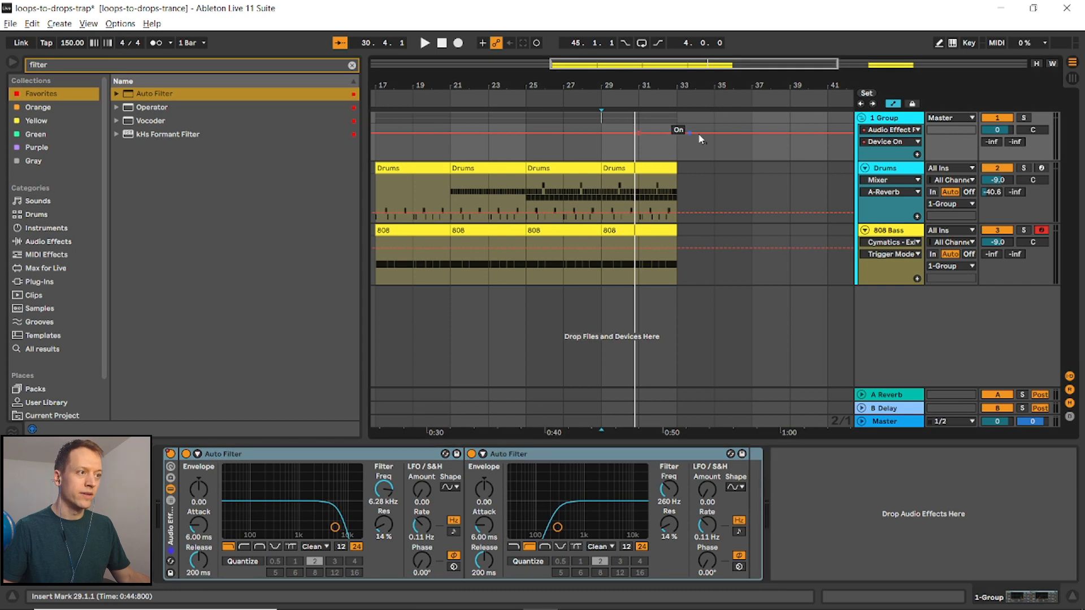
{"action": "left_click_drag", "start_coordinate": [714, 132], "coordinate": [715, 150]}
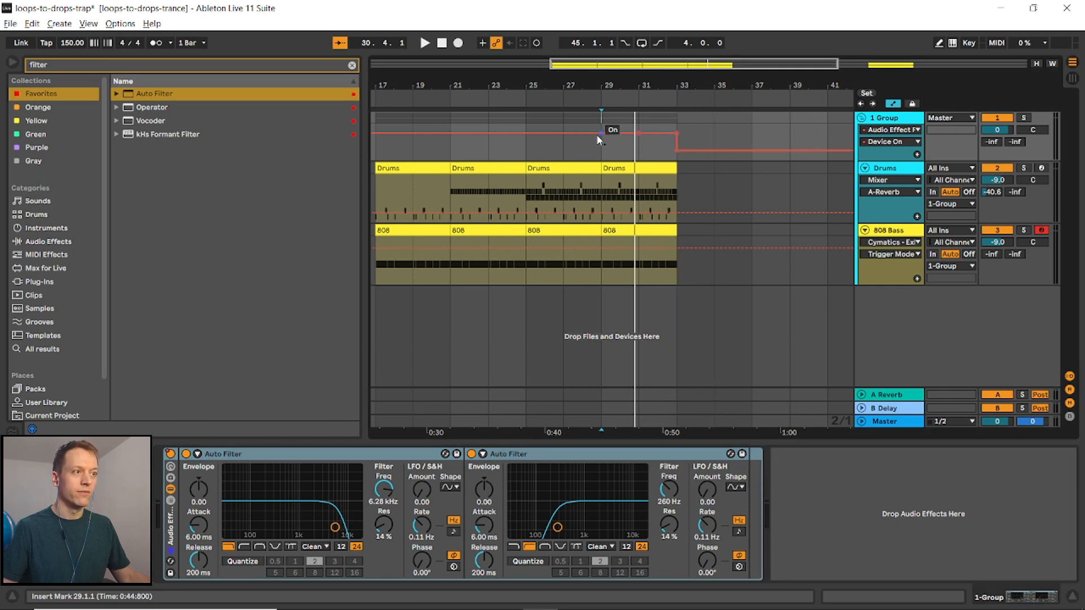
{"action": "left_click_drag", "start_coordinate": [600, 139], "coordinate": [602, 150]}
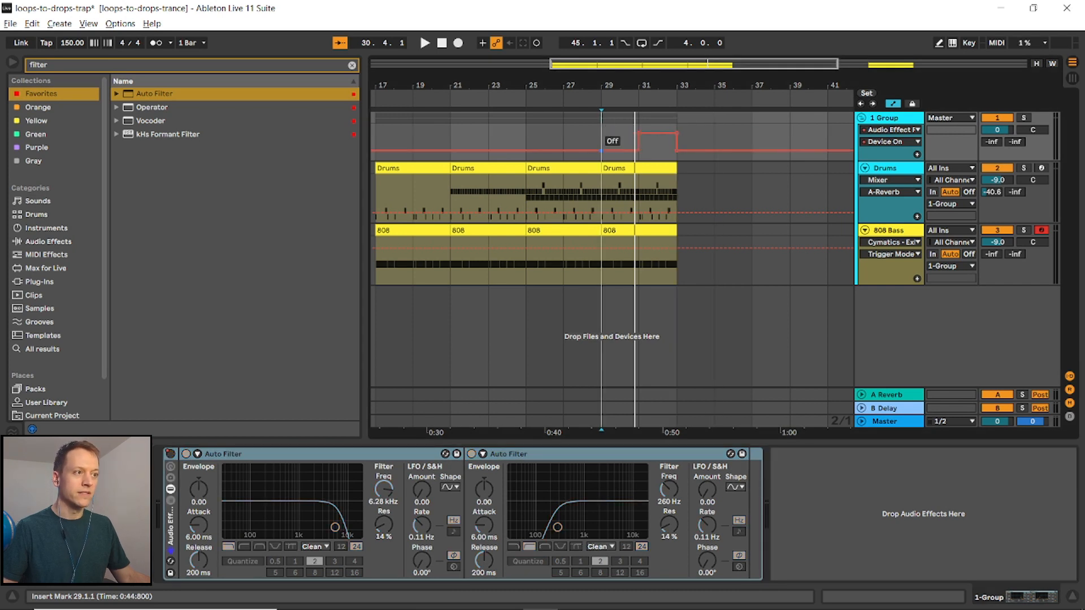
{"action": "left_click", "coordinate": [600, 95]}
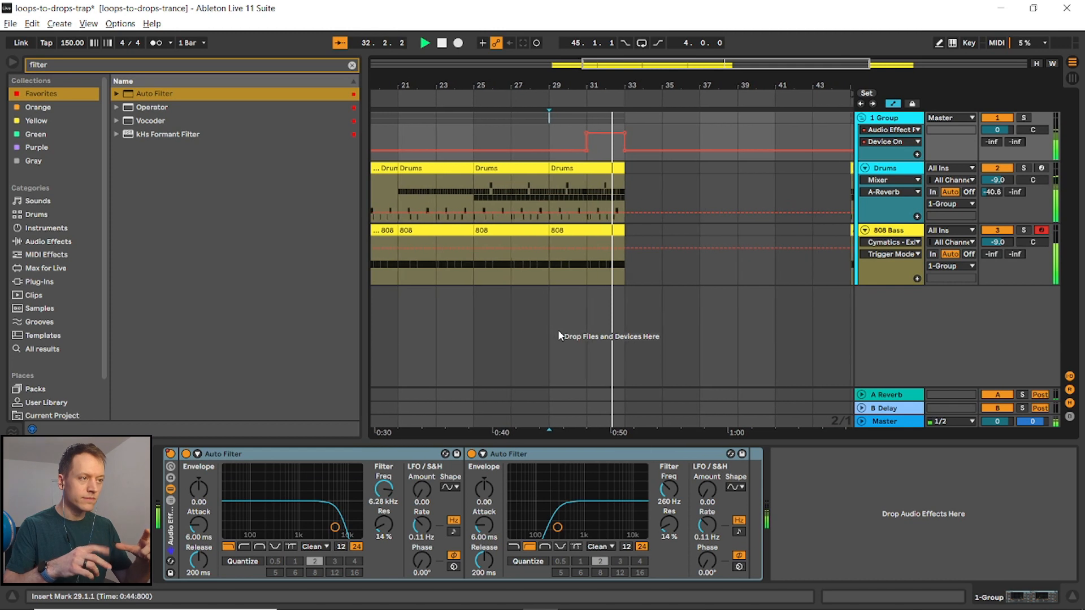
{"action": "key", "text": "space"}
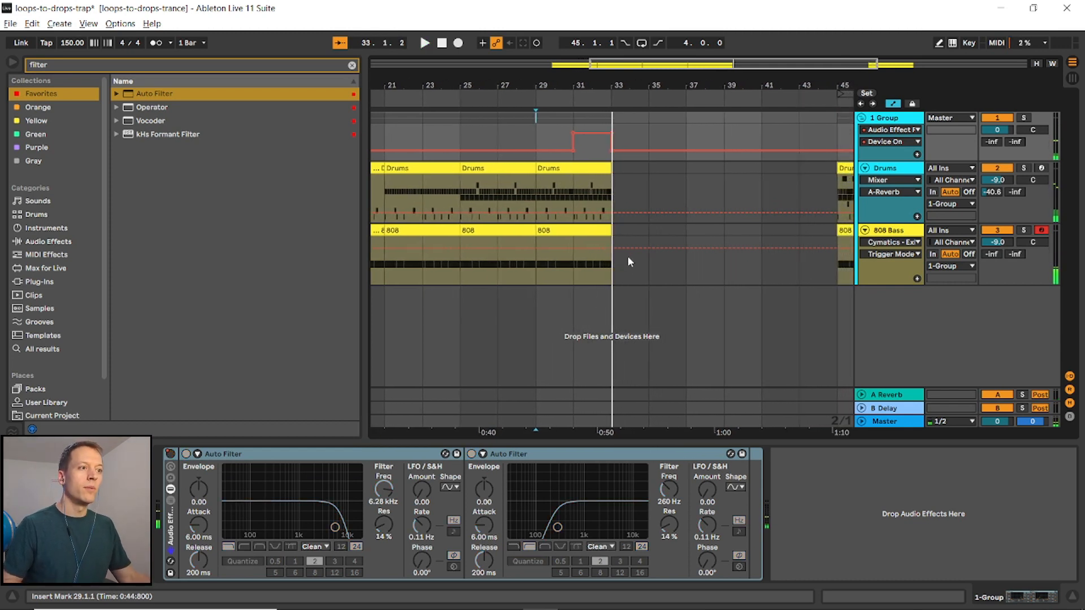
- Delete the last hi-hat and clap notes at the end of the bar-29 drums clip
{"action": "key", "text": "a"}
{"action": "scroll", "coordinate": [601, 210], "scroll_direction": "up", "scroll_amount": 8}
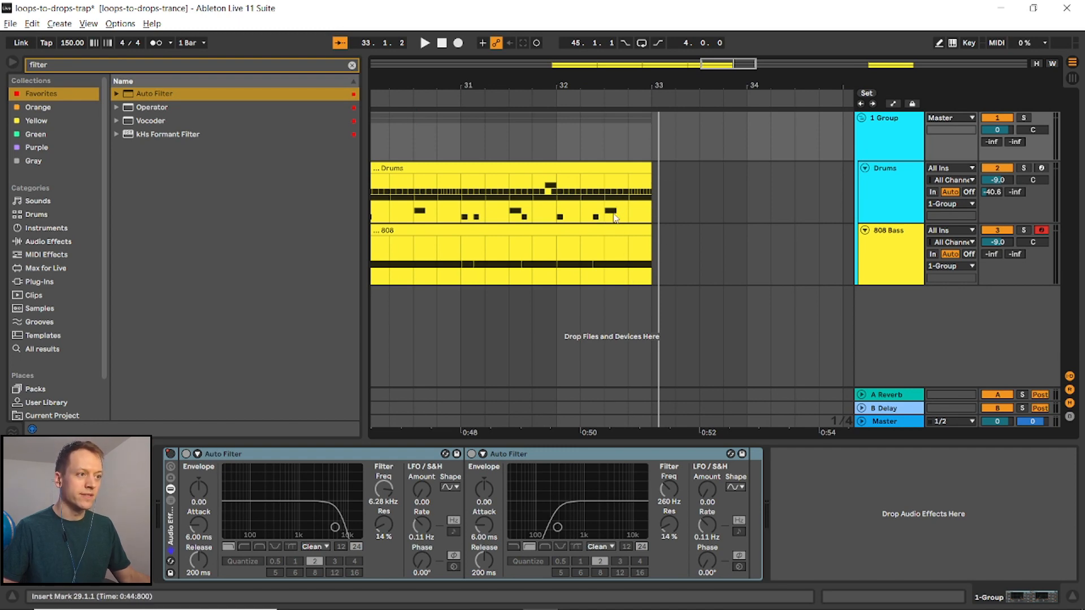
{"action": "double_click", "coordinate": [626, 170]}
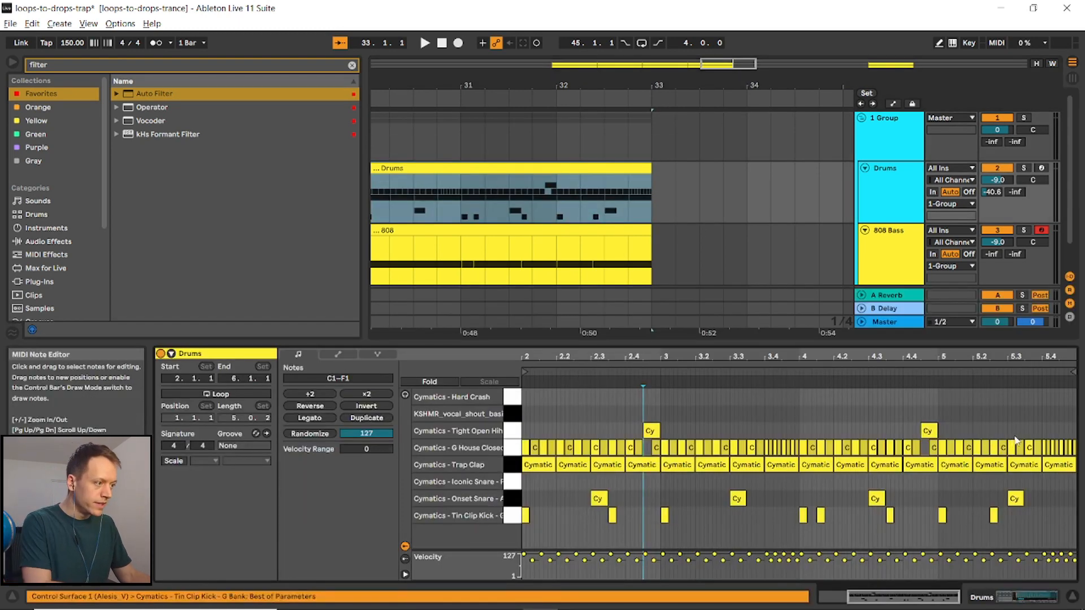
{"action": "left_click_drag", "start_coordinate": [1018, 432], "coordinate": [998, 477]}
{"action": "key", "text": "Delete"}
{"action": "left_click", "coordinate": [1059, 464]}
{"action": "key", "text": "Delete"}
- Preview the lead-in to bar 33 in the arrangement
{"action": "double_click", "coordinate": [637, 232]}
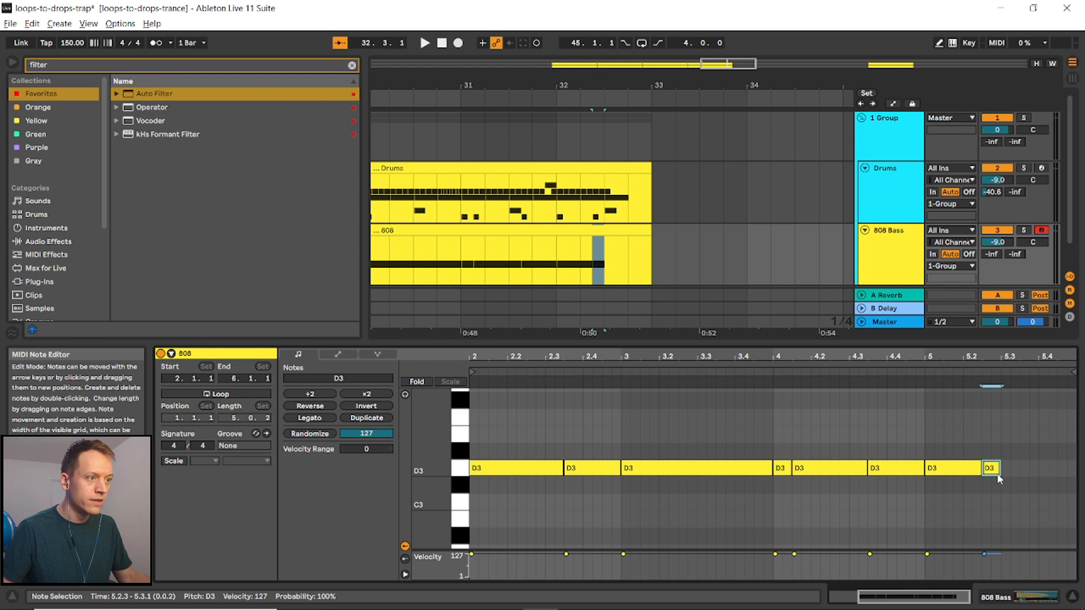
{"action": "left_click", "coordinate": [666, 192]}
{"action": "scroll", "coordinate": [567, 163], "scroll_direction": "down", "scroll_amount": 2}
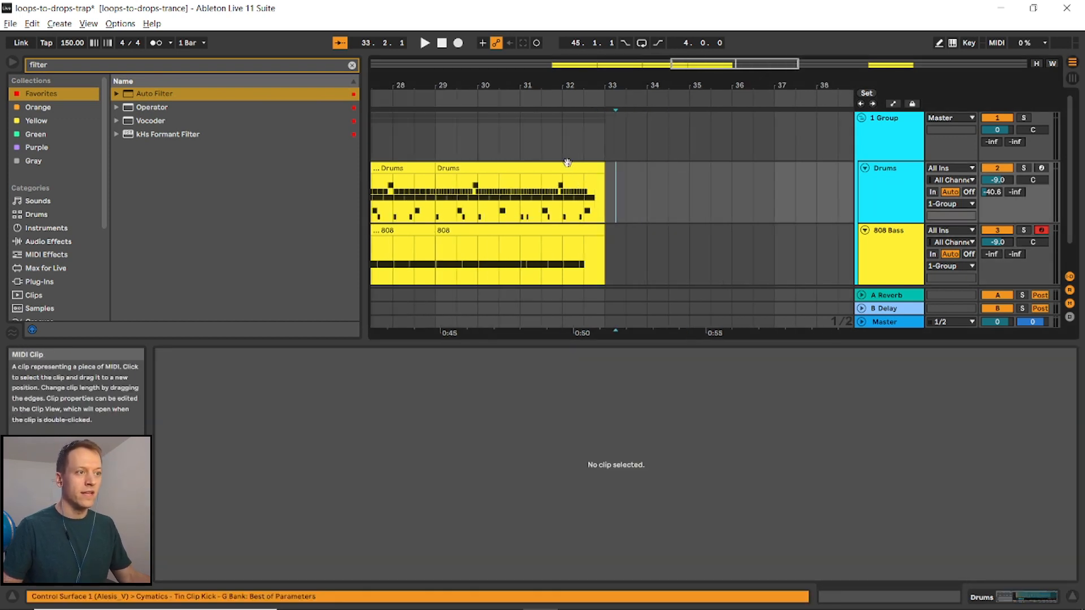
{"action": "left_click", "coordinate": [524, 129]}
{"action": "key", "text": "space"}
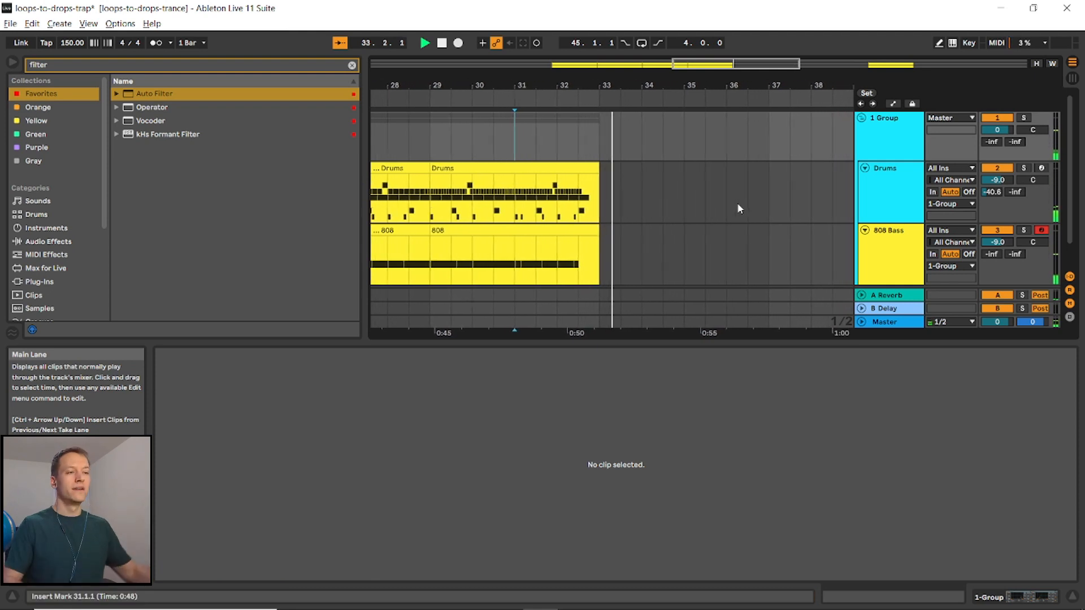
{"action": "key", "text": "space"}
- Copy the 808 clip from bar 45 and paste it at bar 33 on the 808 Bass track
{"action": "scroll", "coordinate": [516, 212], "scroll_direction": "down", "scroll_amount": 2}
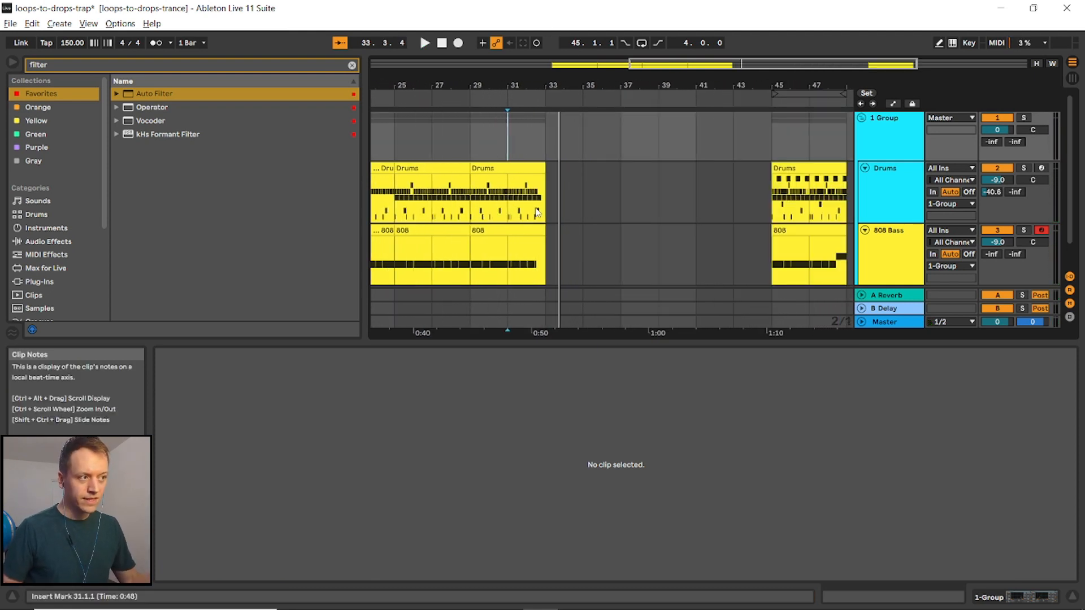
{"action": "scroll", "coordinate": [538, 212], "scroll_direction": "down", "scroll_amount": 1}
{"action": "scroll", "coordinate": [555, 202], "scroll_direction": "down", "scroll_amount": 3}
{"action": "left_click", "coordinate": [750, 199]}
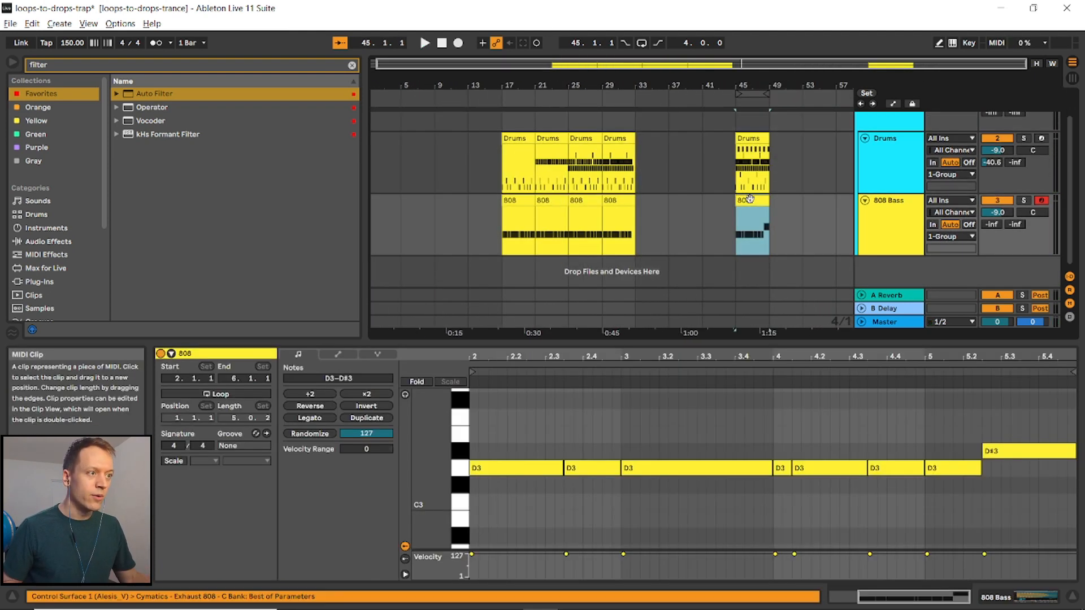
{"action": "key", "text": "ctrl+c"}
{"action": "left_click", "coordinate": [641, 216]}
{"action": "key", "text": "ctrl+v"}
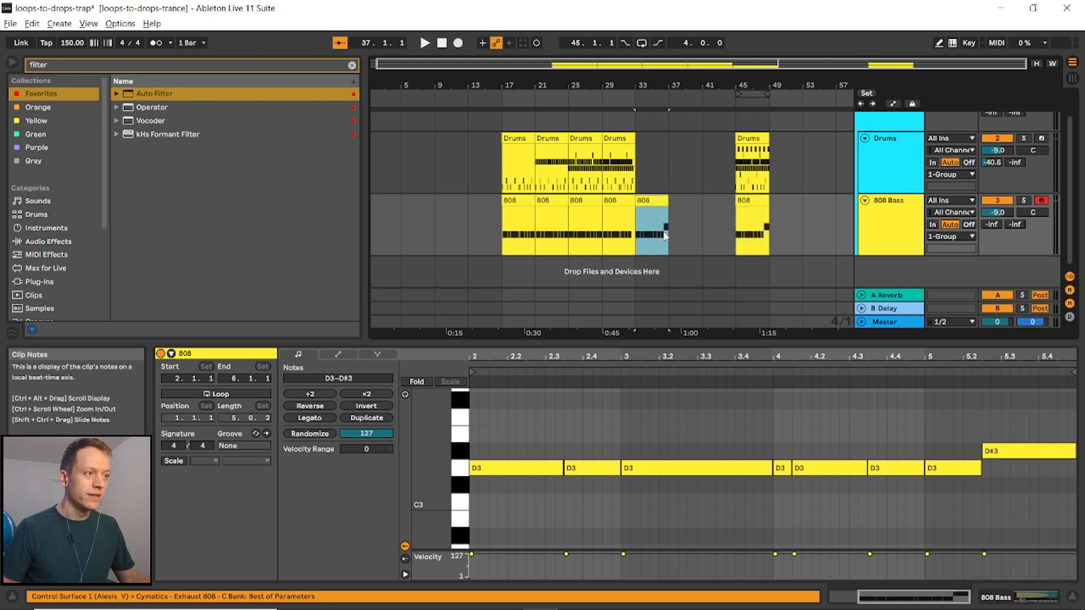
- Copy the bar-21 drums clip and paste it at bar 33 on the Drums track
{"action": "left_click", "coordinate": [683, 229]}
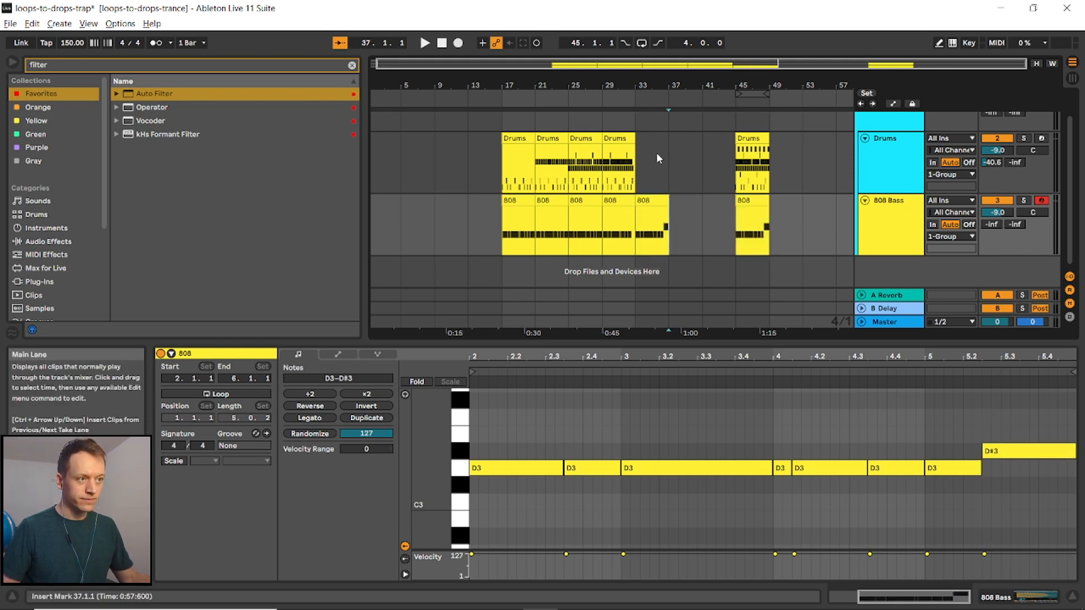
{"action": "left_click", "coordinate": [547, 134]}
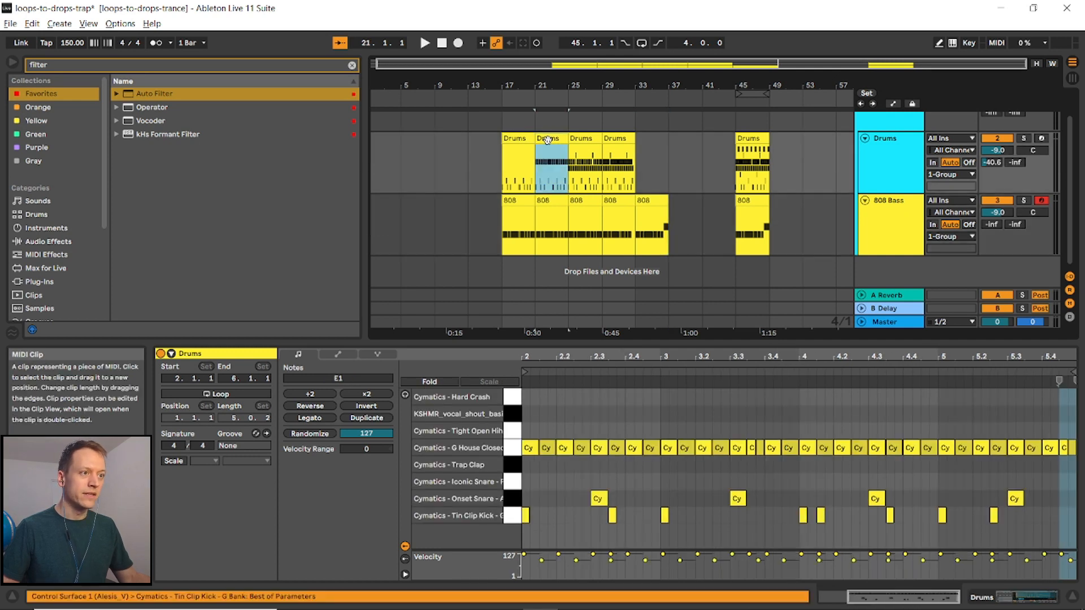
{"action": "left_click", "coordinate": [636, 172]}
{"action": "key", "text": "ctrl+v"}
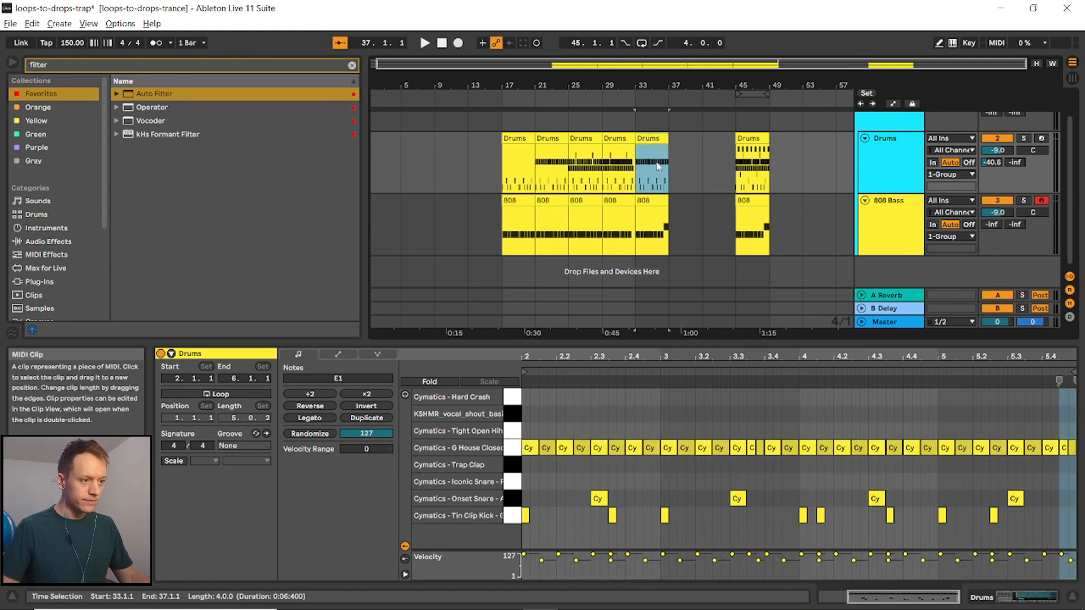
- In the bar-33 drums clip, move the snare hits up to the Iconic Snare row and delete all Trap Clap notes
{"action": "left_click", "coordinate": [638, 178]}
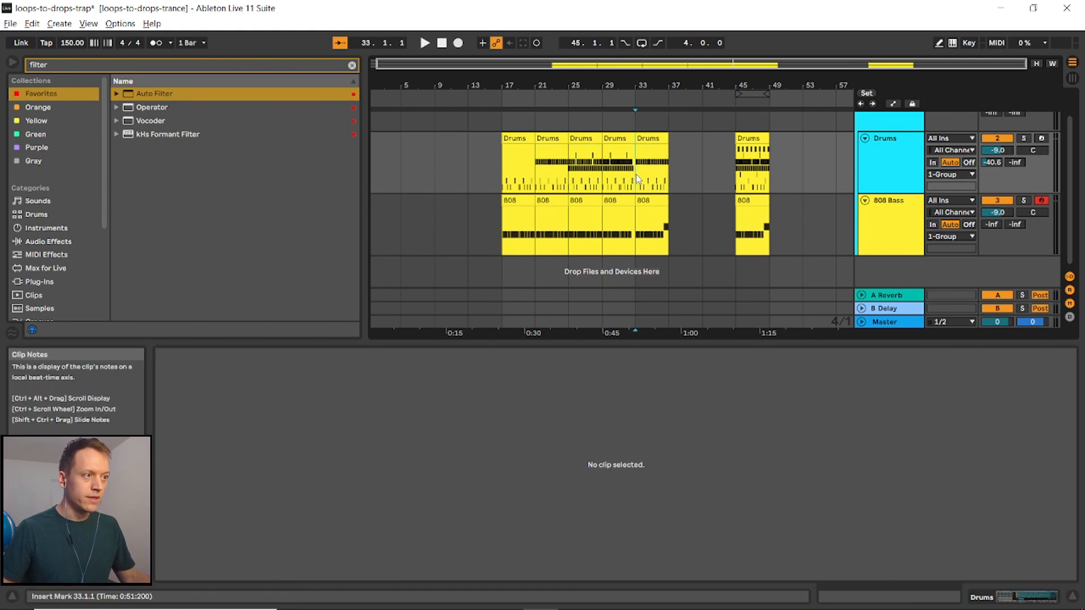
{"action": "left_click", "coordinate": [638, 178]}
{"action": "left_click", "coordinate": [643, 497]}
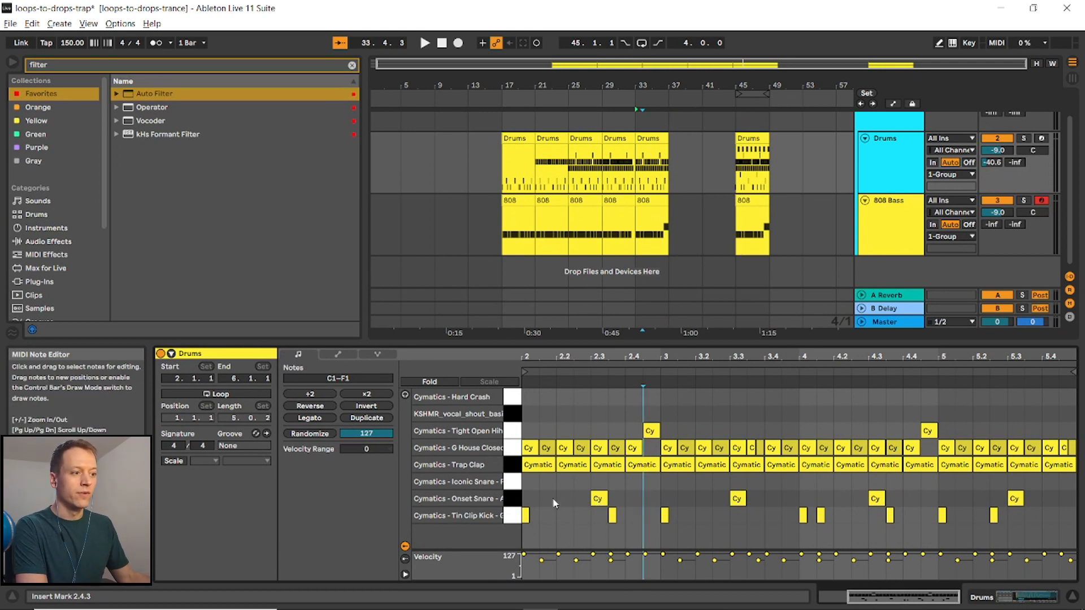
{"action": "left_click_drag", "start_coordinate": [599, 502], "coordinate": [599, 485]}
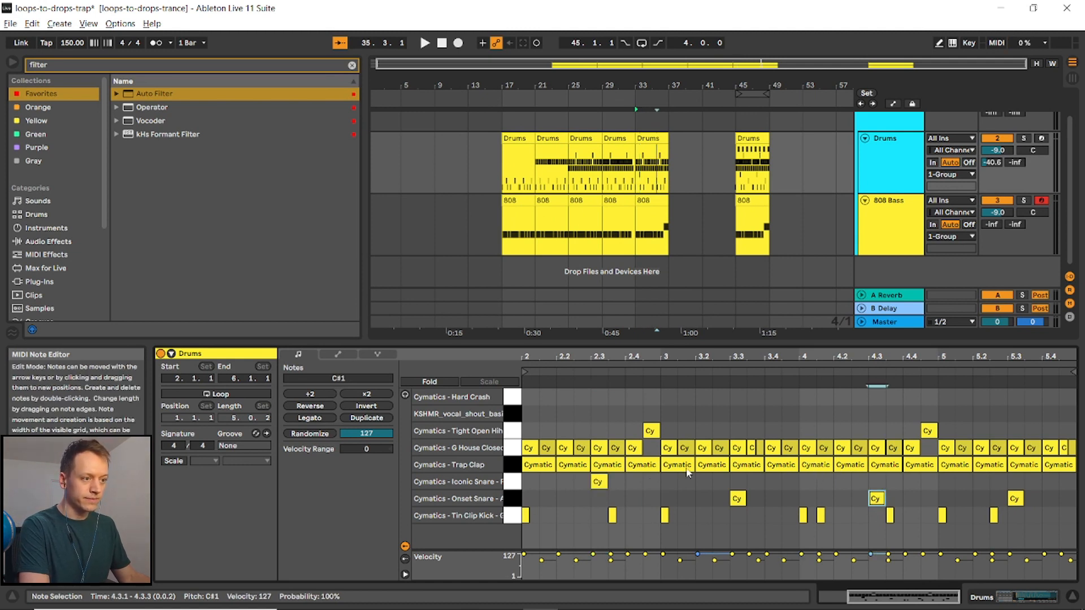
{"action": "key", "text": "Up"}
{"action": "left_click", "coordinate": [541, 463]}
{"action": "key", "text": "Delete"}
{"action": "left_click_drag", "start_coordinate": [541, 464], "coordinate": [1062, 466]}
{"action": "key", "text": "Delete"}
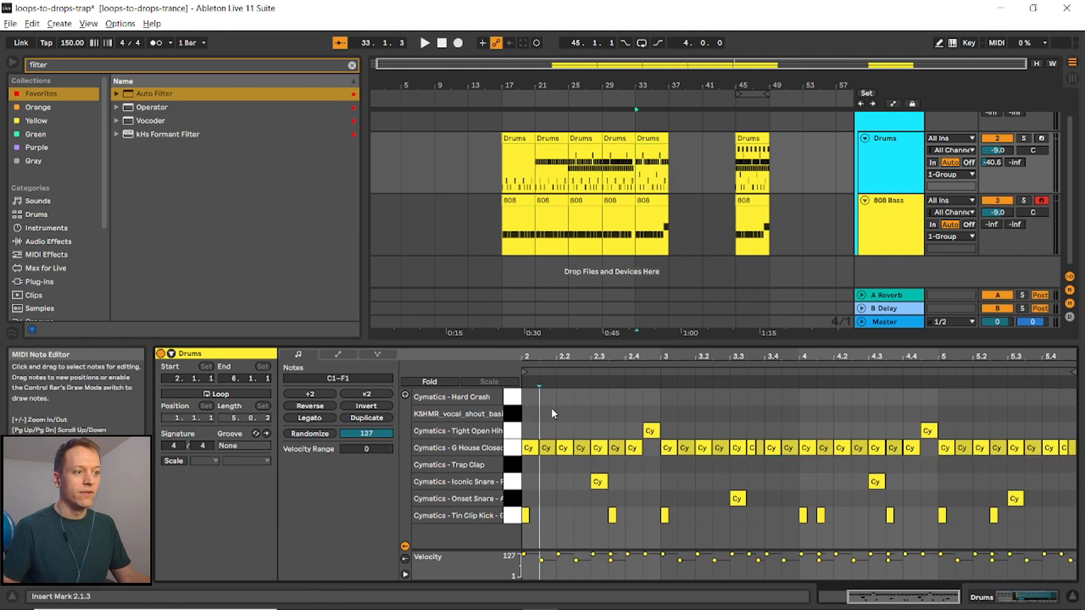
- Draw a Hard Crash note at the start of the bar-33 drums clip
{"action": "key", "text": "b"}
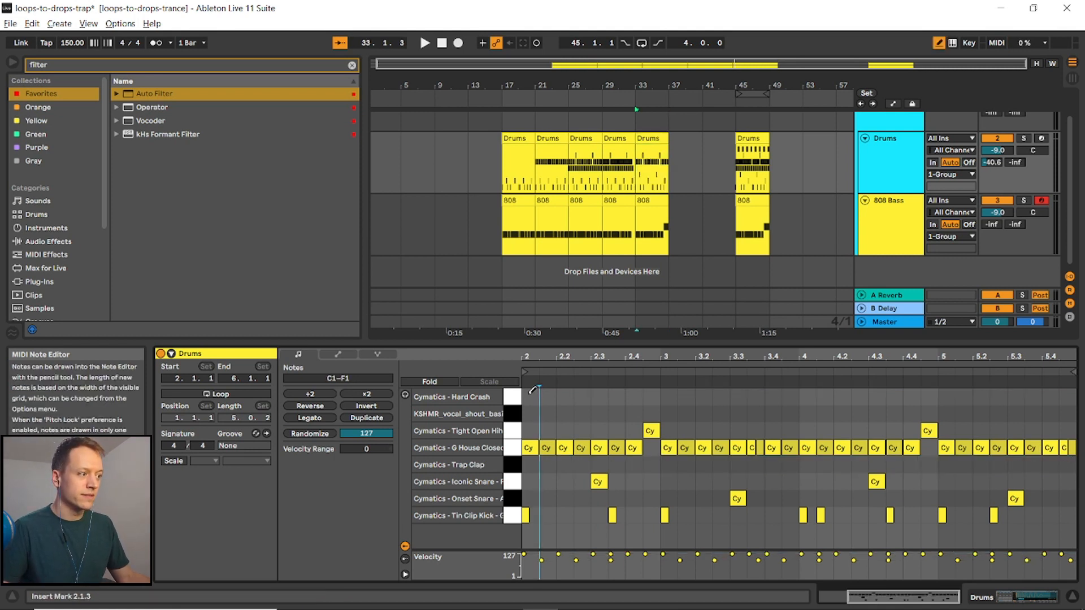
{"action": "left_click", "coordinate": [530, 396]}
{"action": "key", "text": "b"}
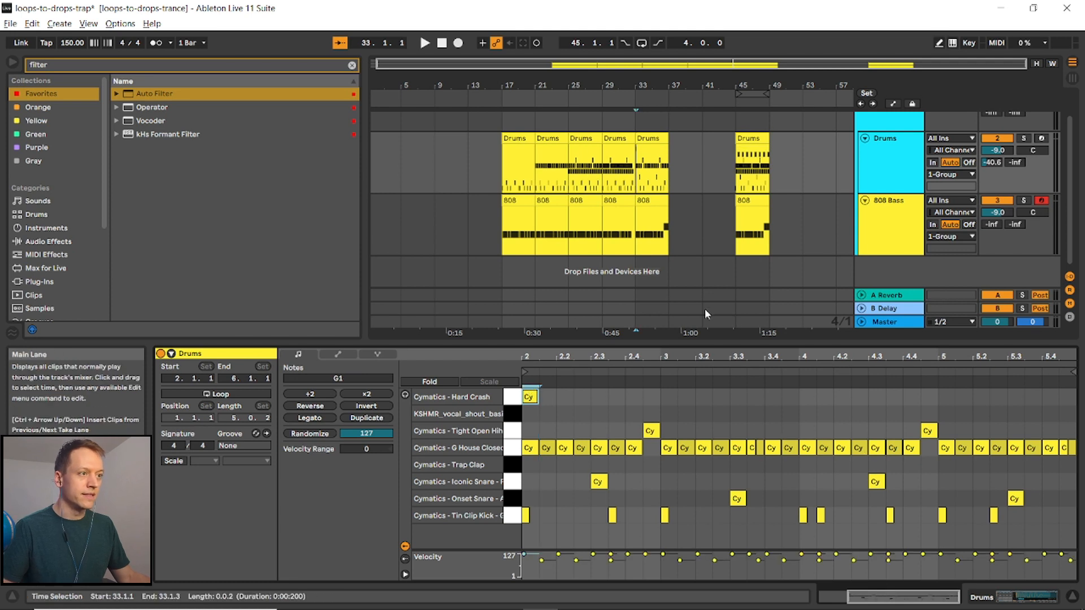
- Preview the new drums section starting at bar 33
{"action": "left_click", "coordinate": [638, 172]}
{"action": "key", "text": "space"}
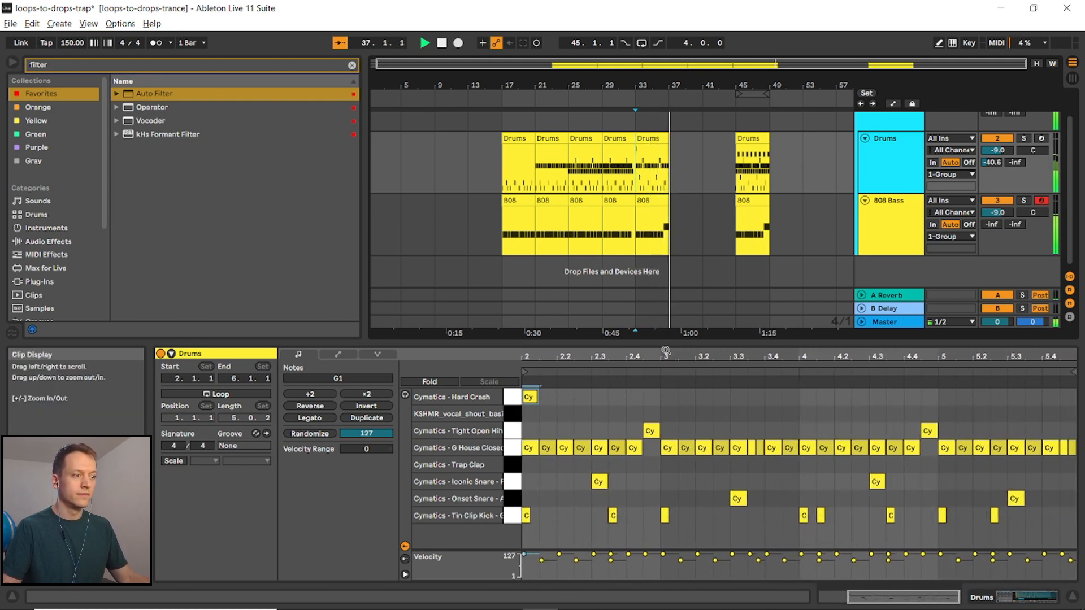
{"action": "key", "text": "space"}
{"action": "scroll", "coordinate": [646, 226], "scroll_direction": "up", "scroll_amount": 3}
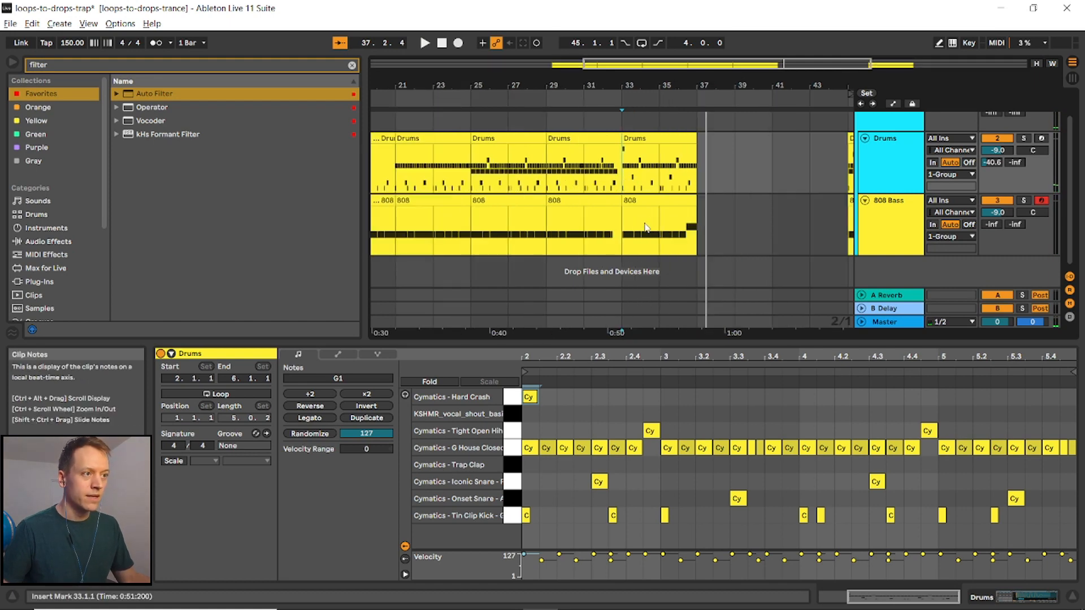
- Paste the copied drums clip at bar 37 and duplicate the 808 clip from bar 33 to bar 37
{"action": "double_click", "coordinate": [585, 174]}
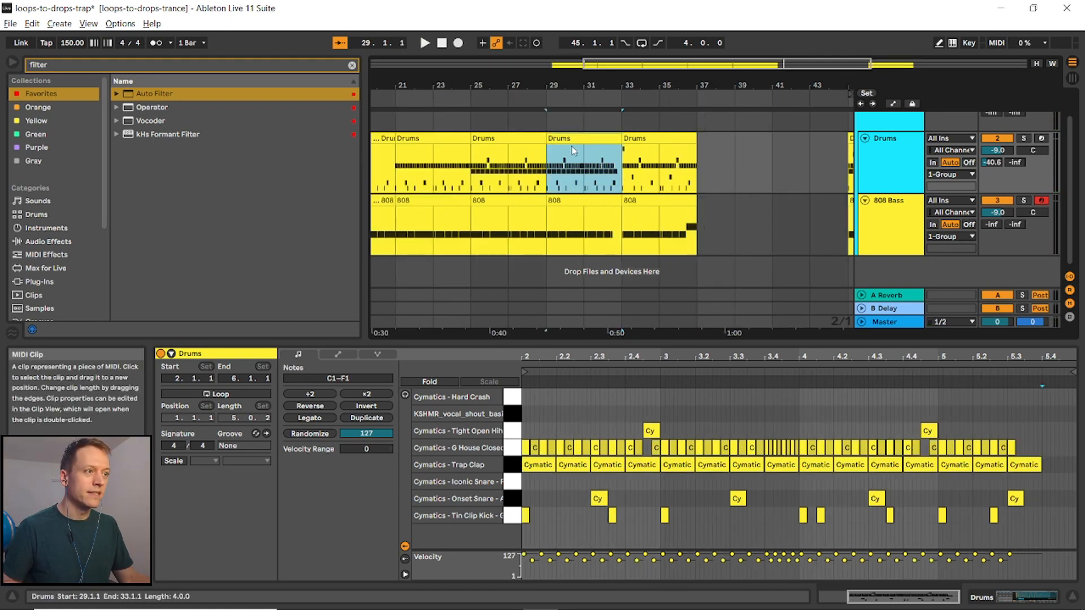
{"action": "left_click", "coordinate": [702, 180]}
{"action": "key", "text": "ctrl+v"}
{"action": "left_click", "coordinate": [643, 202]}
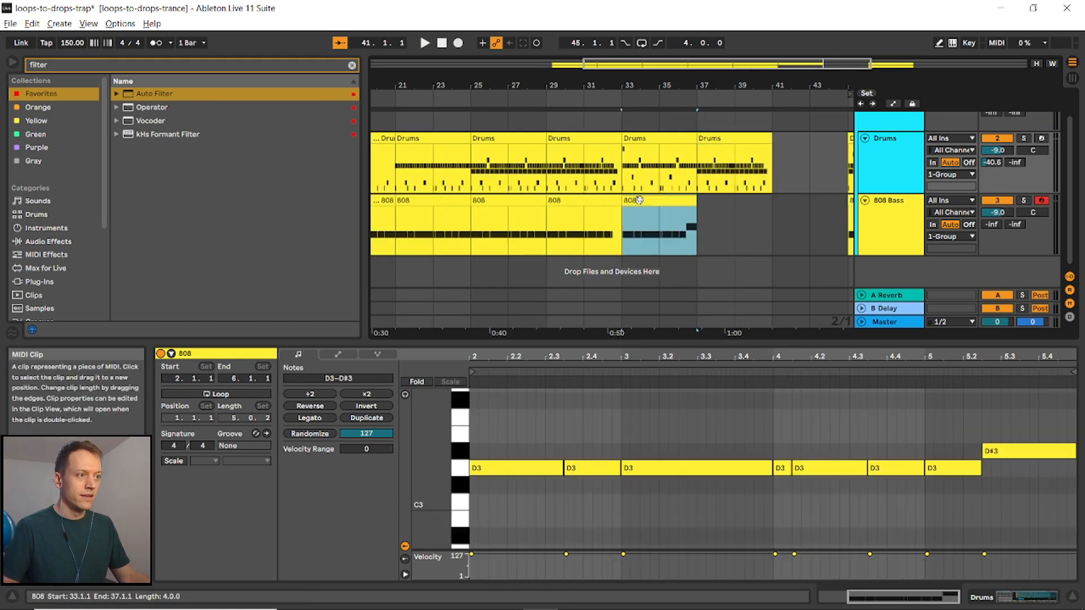
{"action": "key", "text": "ctrl+d"}
- Rework the closed hi-hat notes in the second half of the bar-37 drums clip
{"action": "left_click", "coordinate": [706, 180]}
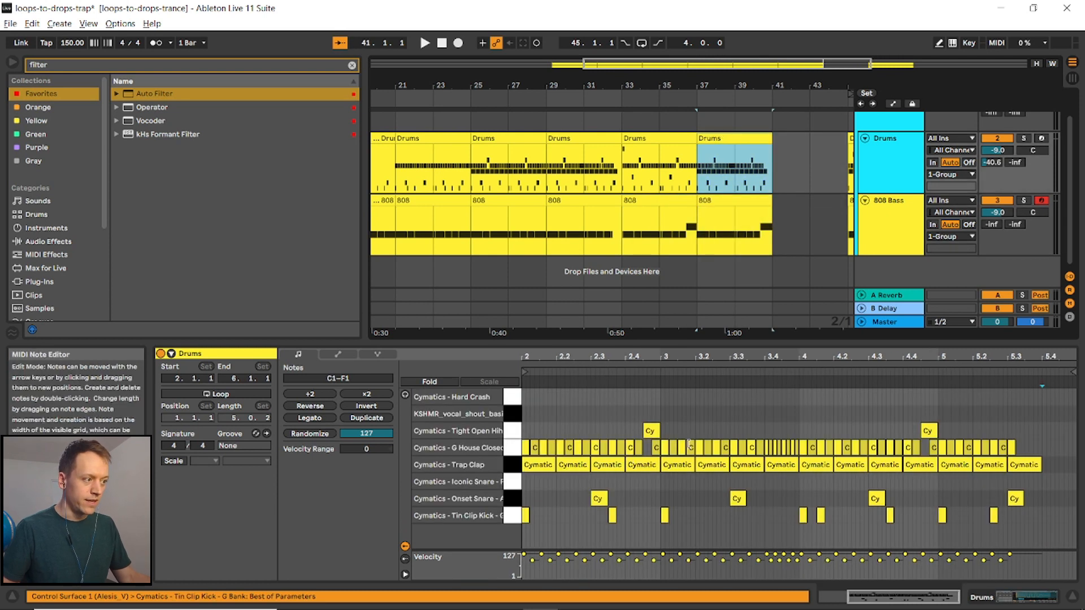
{"action": "left_click_drag", "start_coordinate": [1043, 448], "coordinate": [525, 448]}
{"action": "key", "text": "Delete"}
{"action": "key", "text": "ctrl+d"}
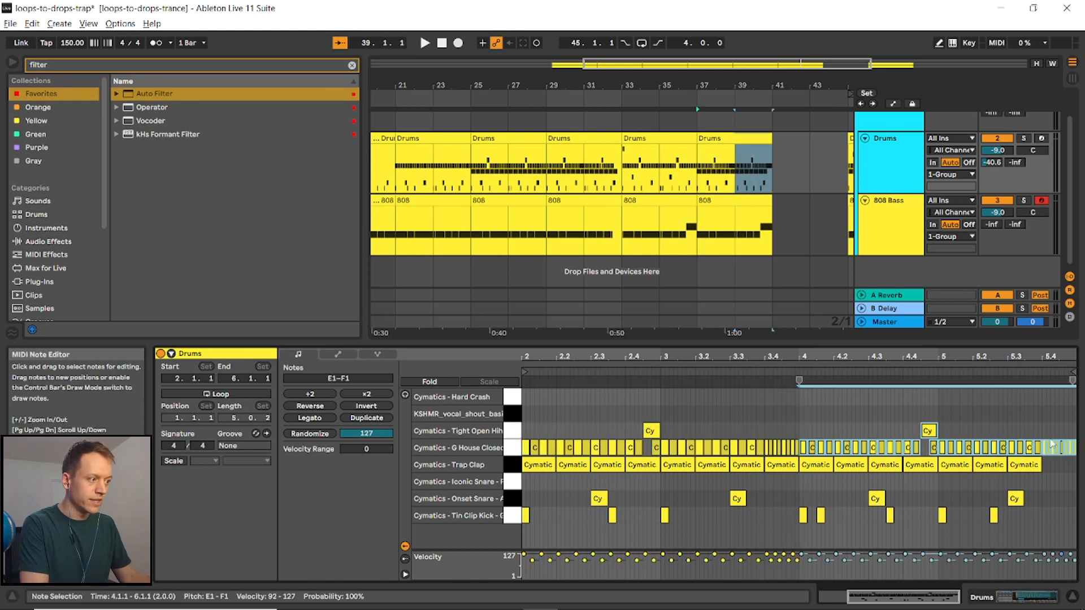
- In the bar-37 drums clip, delete the Trap Clap notes and move the snare hits up to the Iconic Snare row
{"action": "left_click", "coordinate": [1053, 466]}
{"action": "left_click_drag", "start_coordinate": [1052, 467], "coordinate": [597, 482]}
{"action": "key", "text": "Delete"}
{"action": "left_click", "coordinate": [864, 480]}
{"action": "left_click_drag", "start_coordinate": [875, 497], "coordinate": [874, 481]}
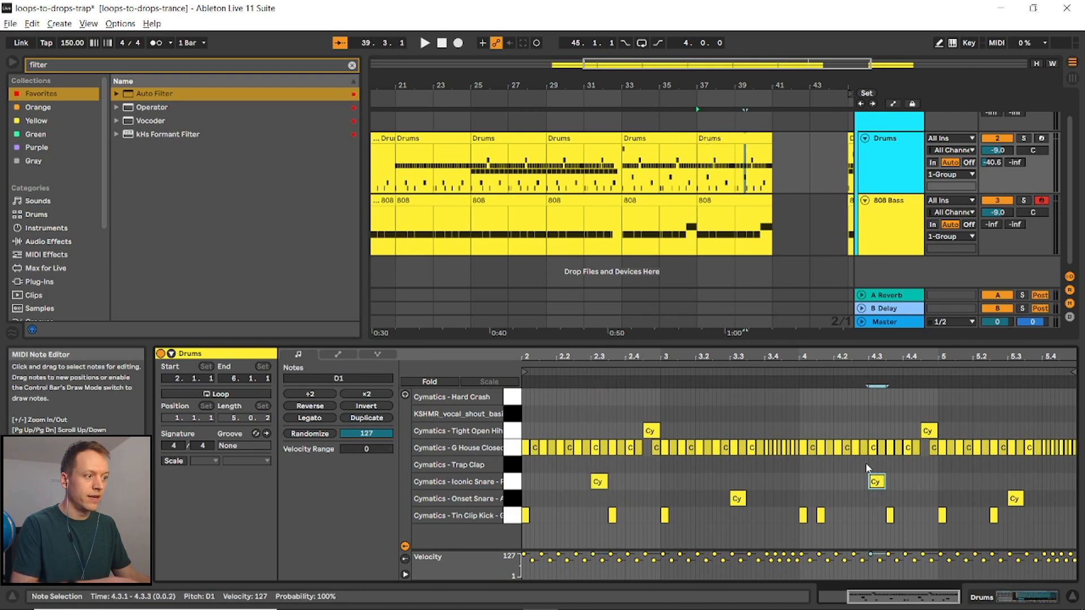
- Preview the new drums section starting at bar 37
{"action": "left_click", "coordinate": [698, 181]}
{"action": "key", "text": "space"}
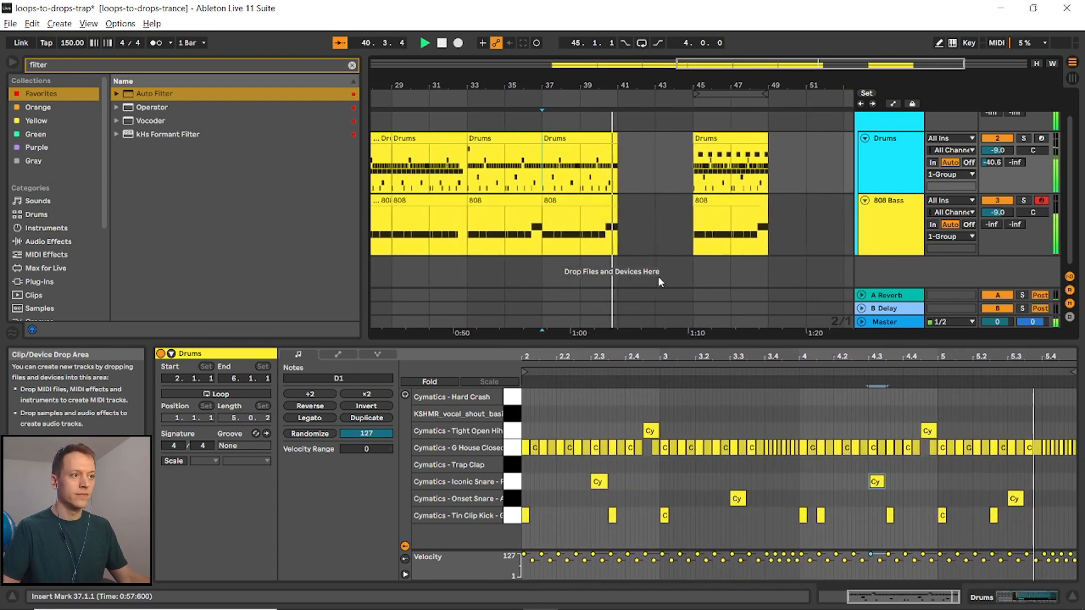
{"action": "key", "text": "space"}
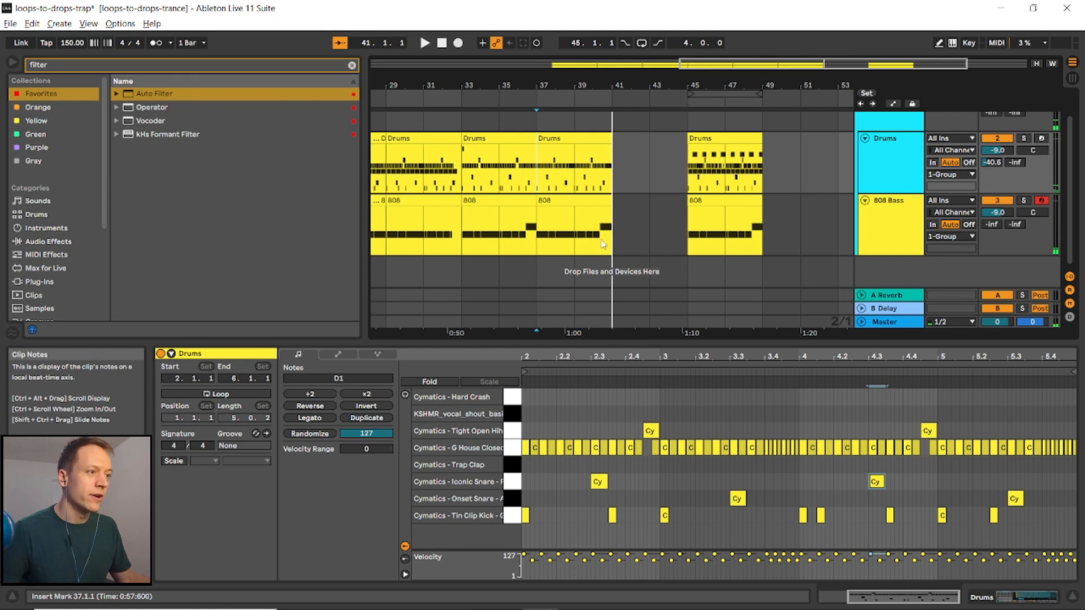
- In the bar-37 808 clip, shorten the last D#3 note and draw short higher-pitched 808 notes in the final beat
{"action": "scroll", "coordinate": [601, 242], "scroll_direction": "up", "scroll_amount": 3}
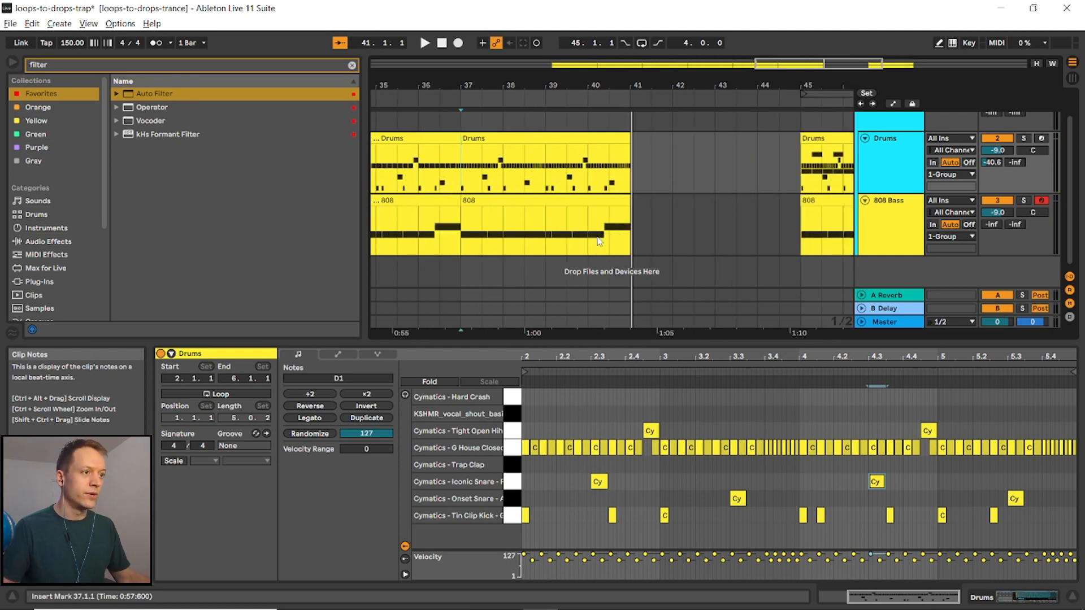
{"action": "left_click", "coordinate": [601, 199]}
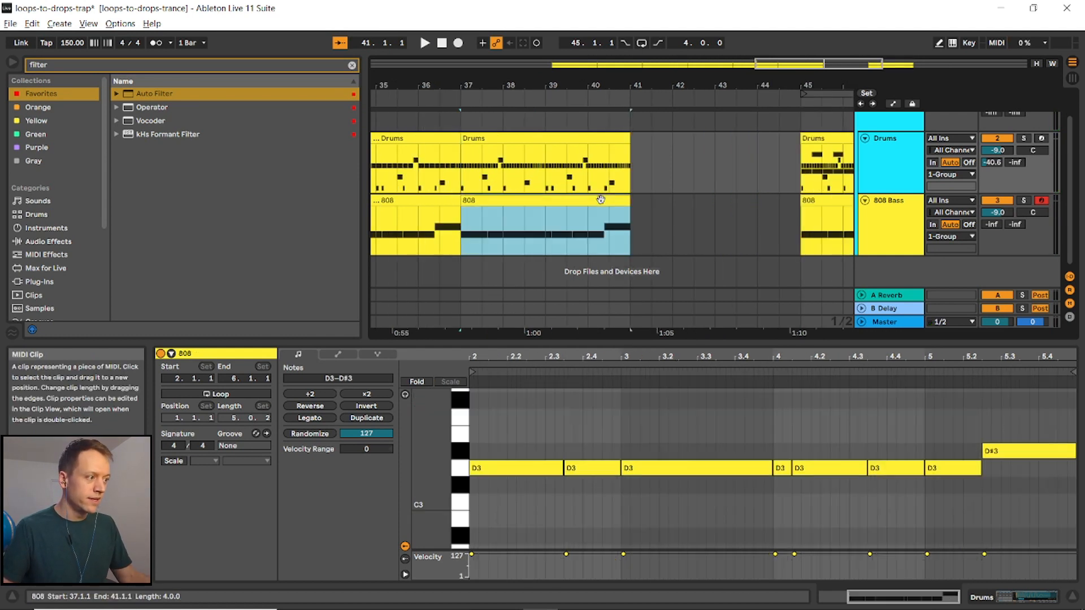
{"action": "left_click_drag", "start_coordinate": [1075, 451], "coordinate": [1048, 451]}
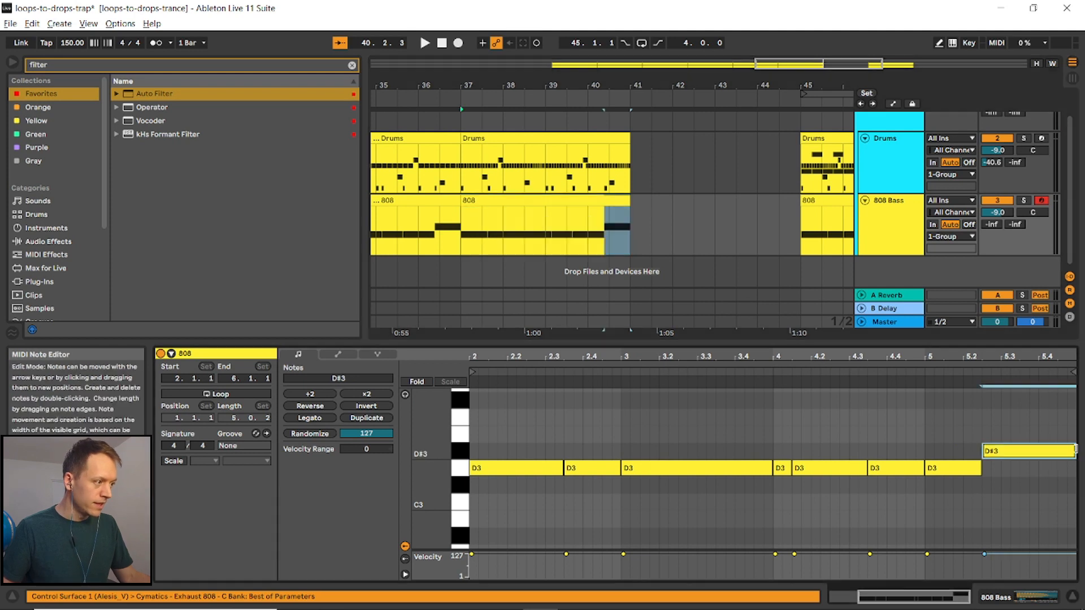
{"action": "key", "text": "b"}
{"action": "left_click", "coordinate": [1044, 450]}
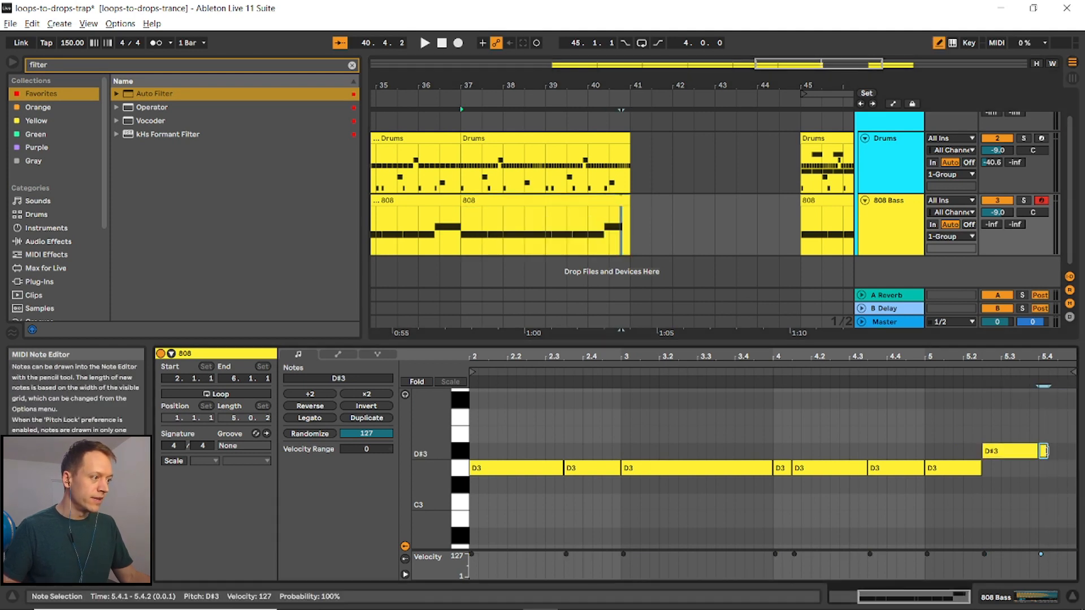
{"action": "key", "text": "Up"}
{"action": "key", "text": "Up"}
{"action": "key", "text": "Up"}
{"action": "key", "text": "Up"}
{"action": "key", "text": "Up"}
{"action": "key", "text": "Up"}
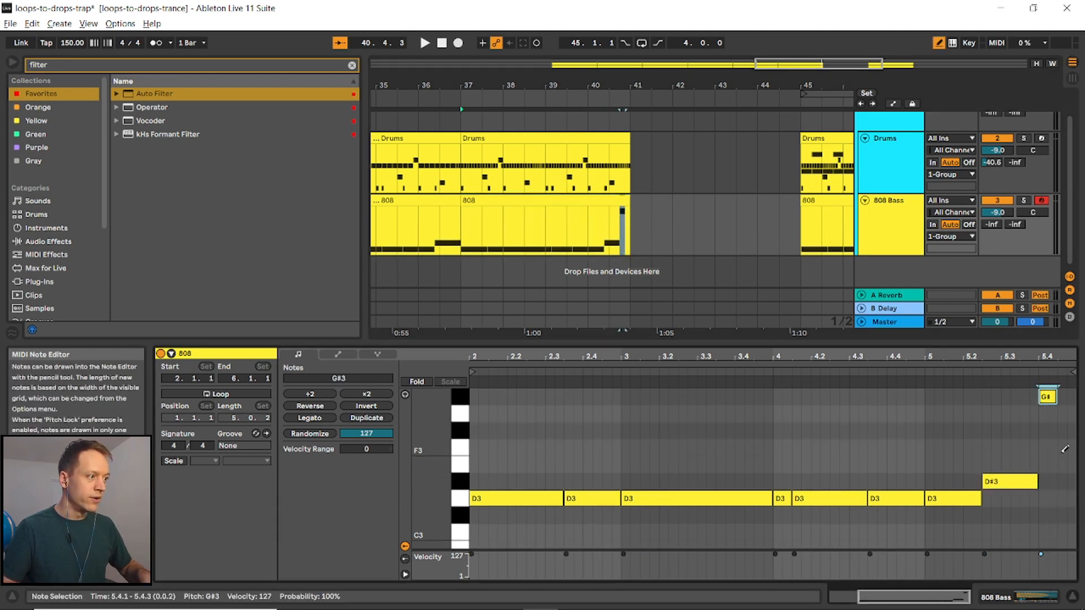
{"action": "key", "text": "ctrl+d"}
{"action": "key", "text": "Down"}
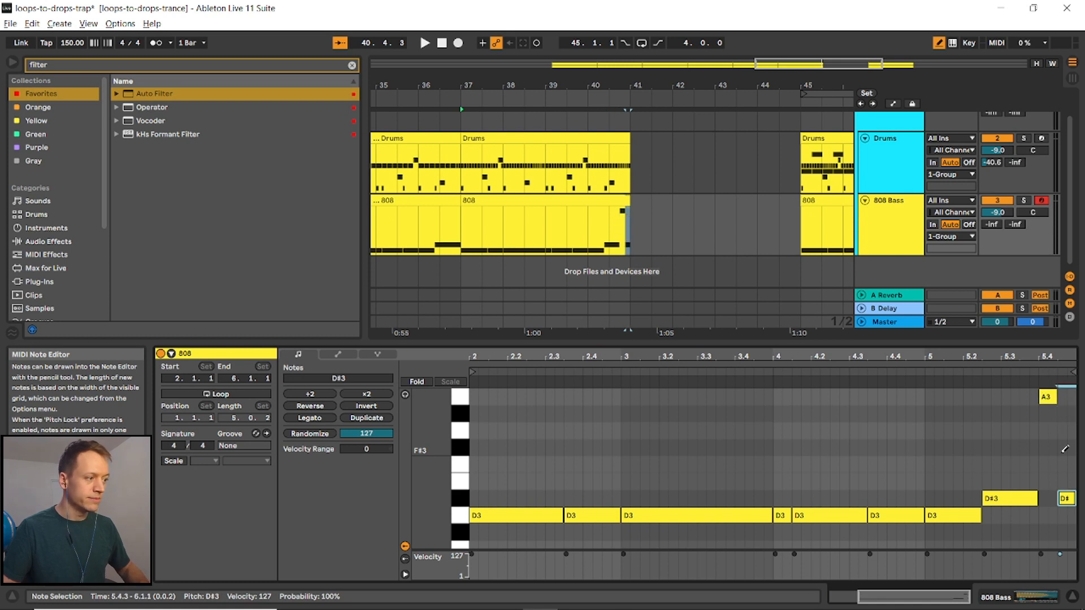
- Draw two short kick notes at the very end of the bar-37 drums clip
{"action": "left_click", "coordinate": [617, 135]}
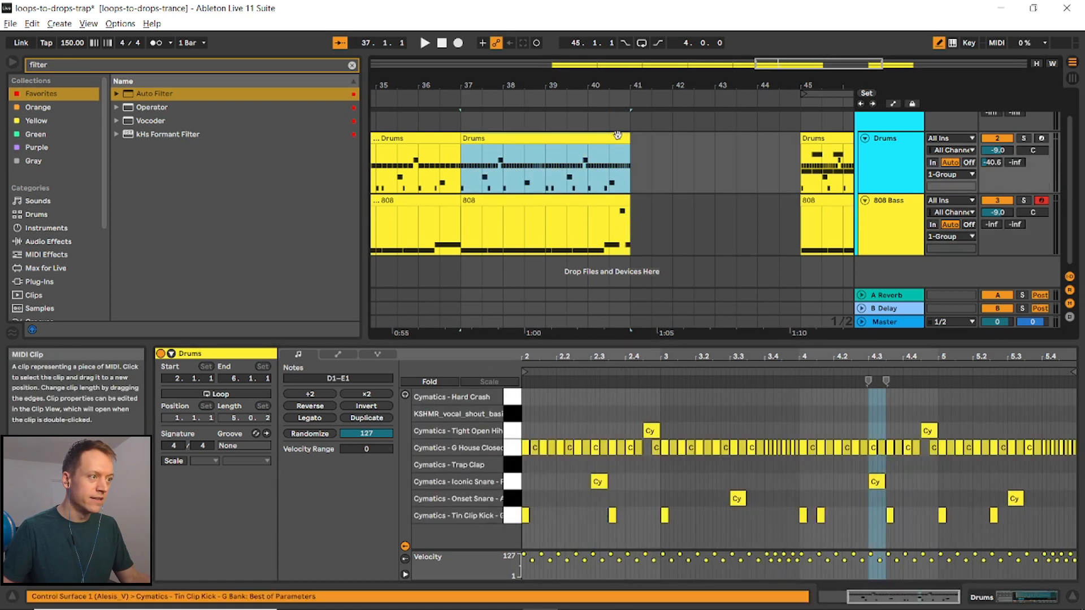
{"action": "key", "text": "b"}
{"action": "left_click", "coordinate": [1047, 520]}
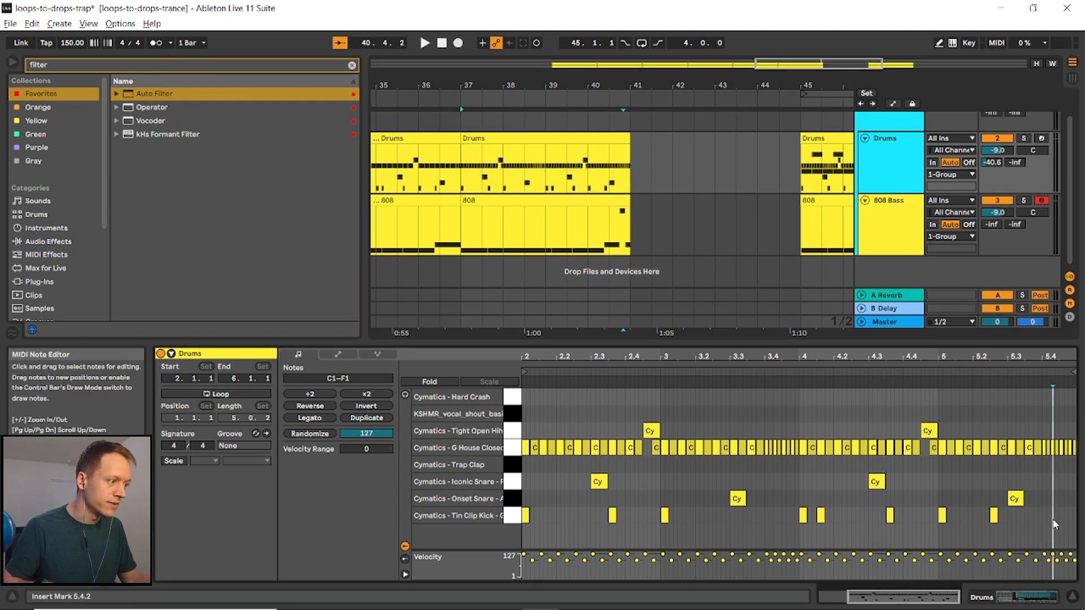
{"action": "left_click", "coordinate": [1043, 518]}
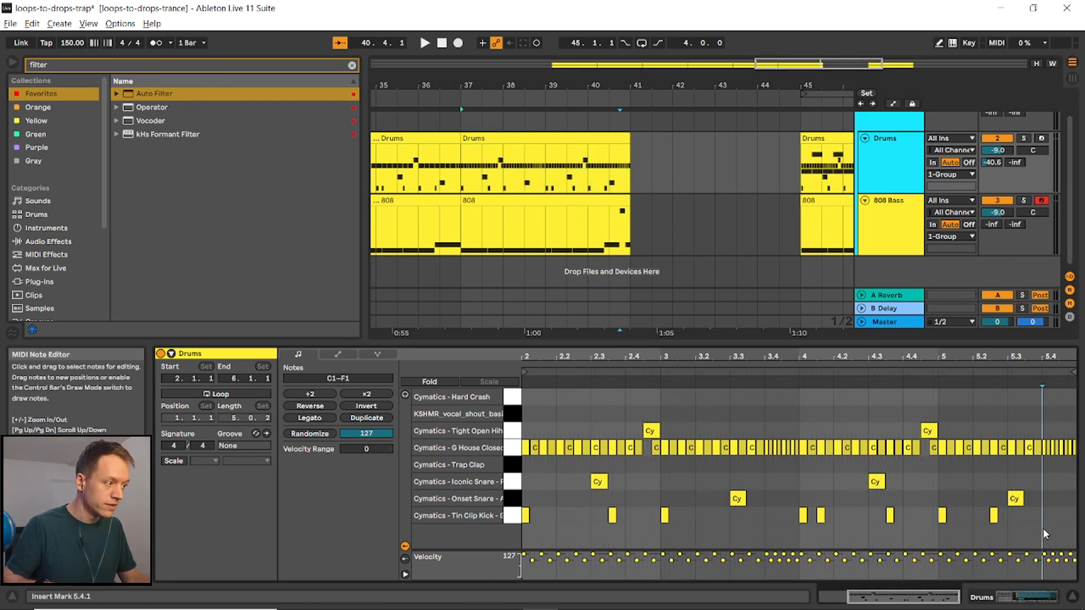
{"action": "key", "text": "b"}
{"action": "left_click_drag", "start_coordinate": [1049, 515], "coordinate": [1067, 515]}
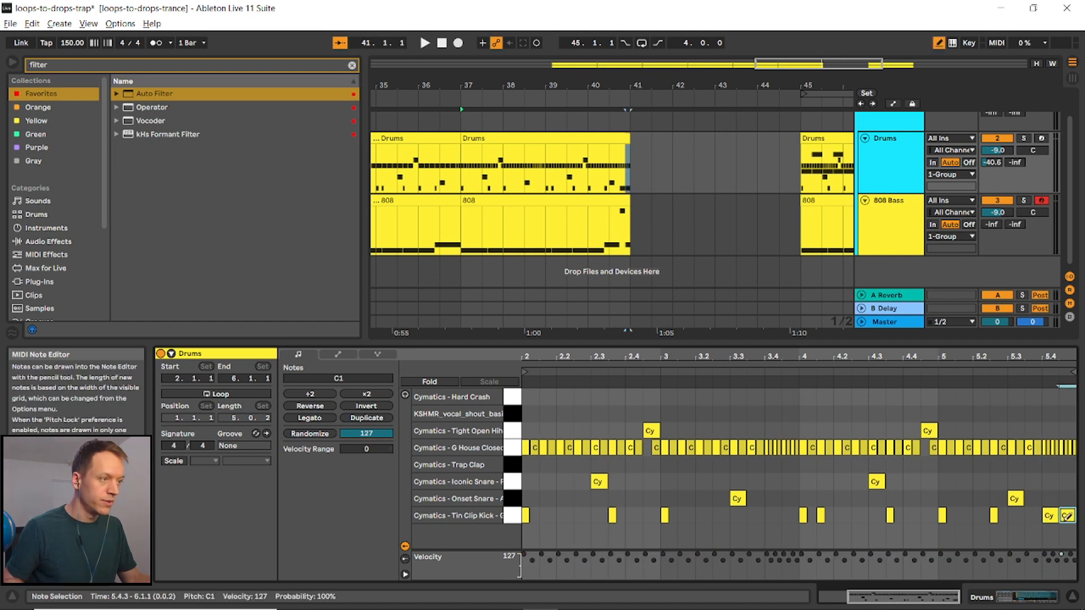
{"action": "key", "text": "b"}
- Preview the arrangement from bar 39
{"action": "left_click", "coordinate": [549, 167]}
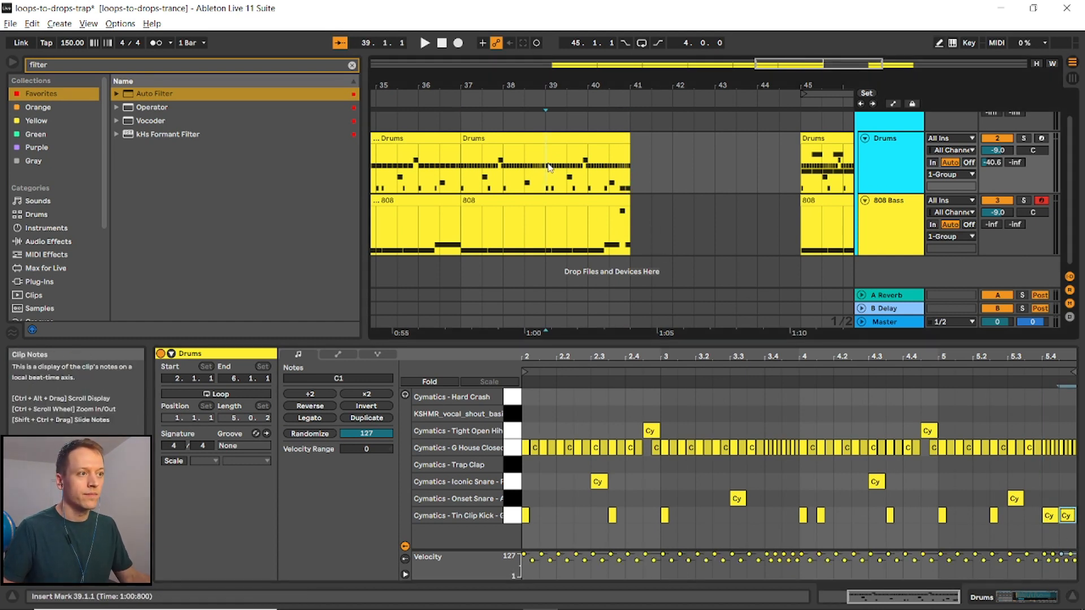
{"action": "key", "text": "space"}
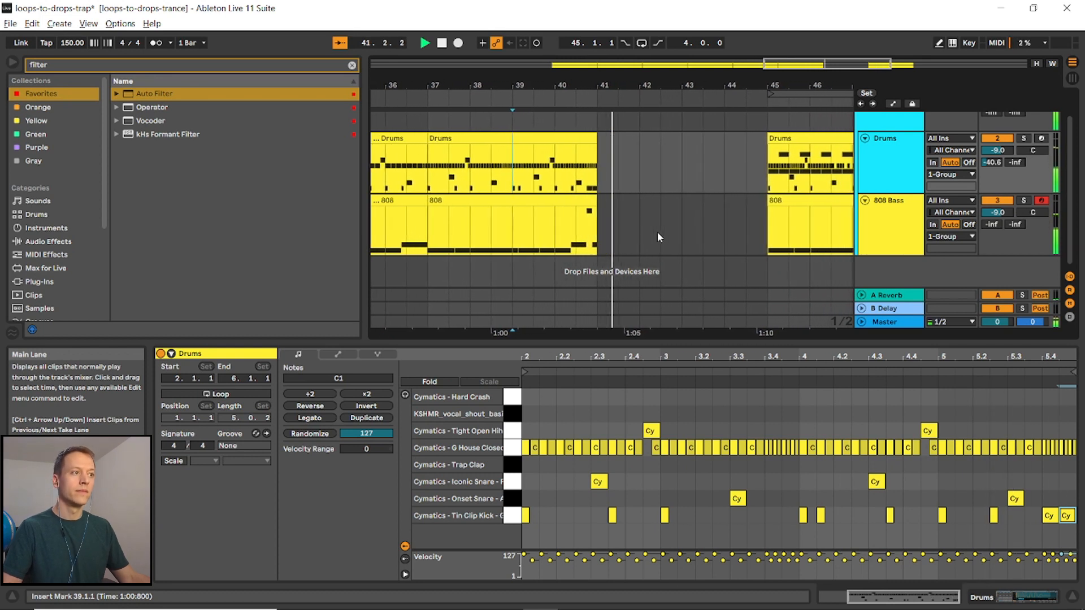
{"action": "key", "text": "space"}
- Copy the bar-45 Drums and 808 clips and paste them at bar 41
{"action": "scroll", "coordinate": [648, 236], "scroll_direction": "down", "scroll_amount": 3, "text": "ctrl"}
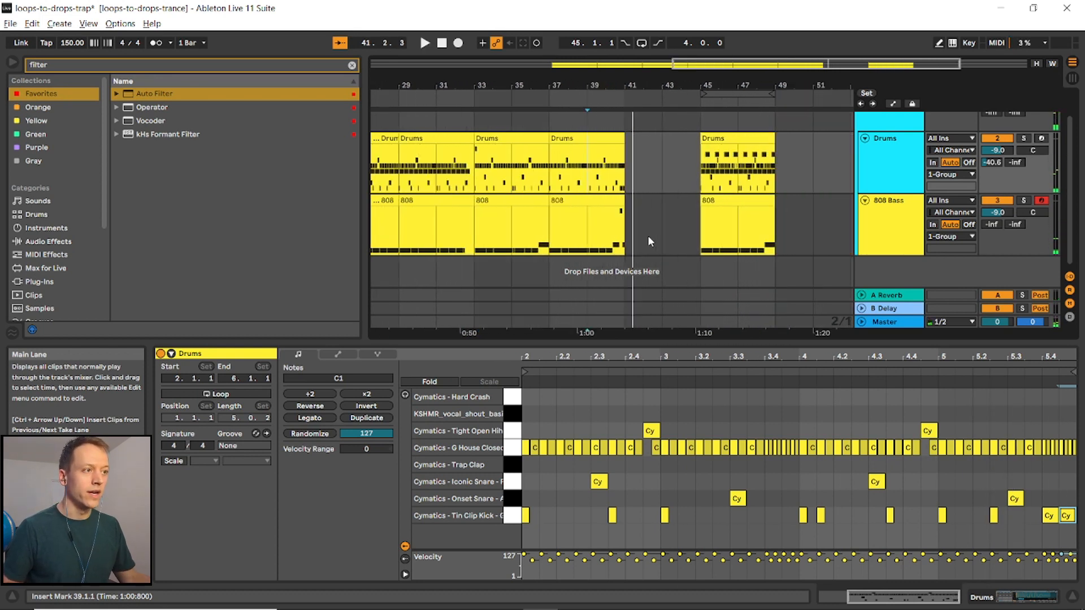
{"action": "left_click", "coordinate": [717, 136]}
{"action": "key", "text": "ctrl+c"}
{"action": "left_click", "coordinate": [626, 158]}
{"action": "key", "text": "ctrl+v"}
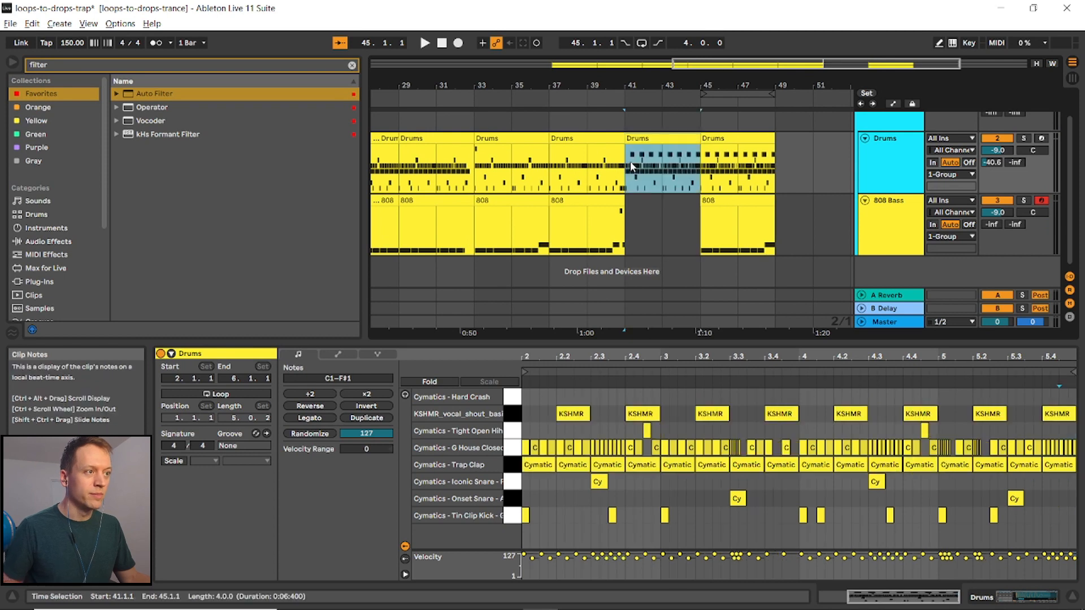
{"action": "left_click", "coordinate": [755, 215]}
{"action": "key", "text": "ctrl+c"}
{"action": "left_click", "coordinate": [626, 215]}
{"action": "key", "text": "ctrl+v"}
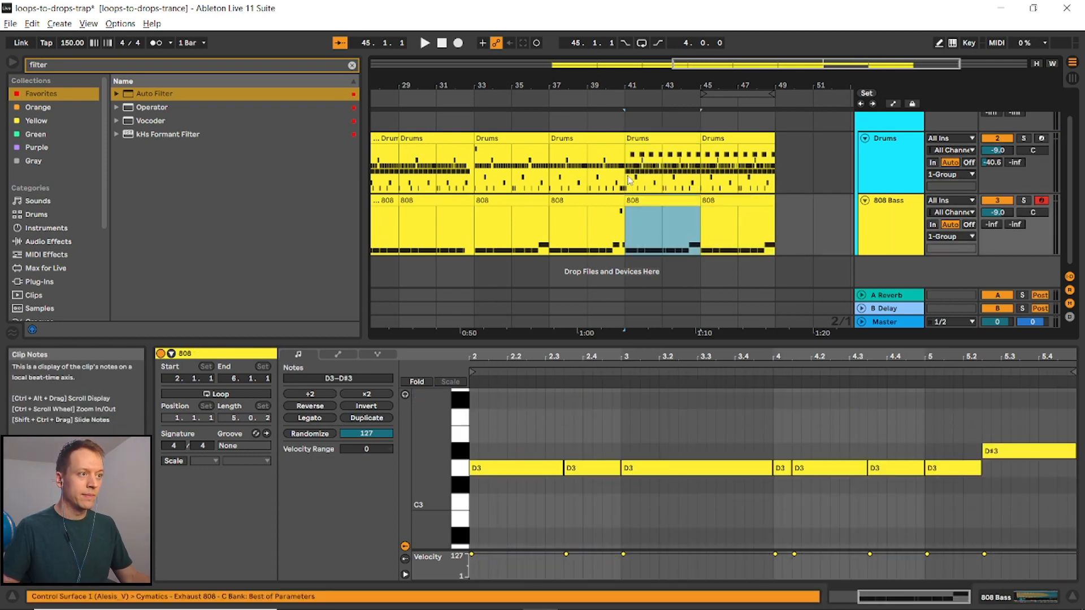
- Preview the arrangement through bars 41 to 45
{"action": "left_click", "coordinate": [678, 271]}
{"action": "key", "text": "space"}
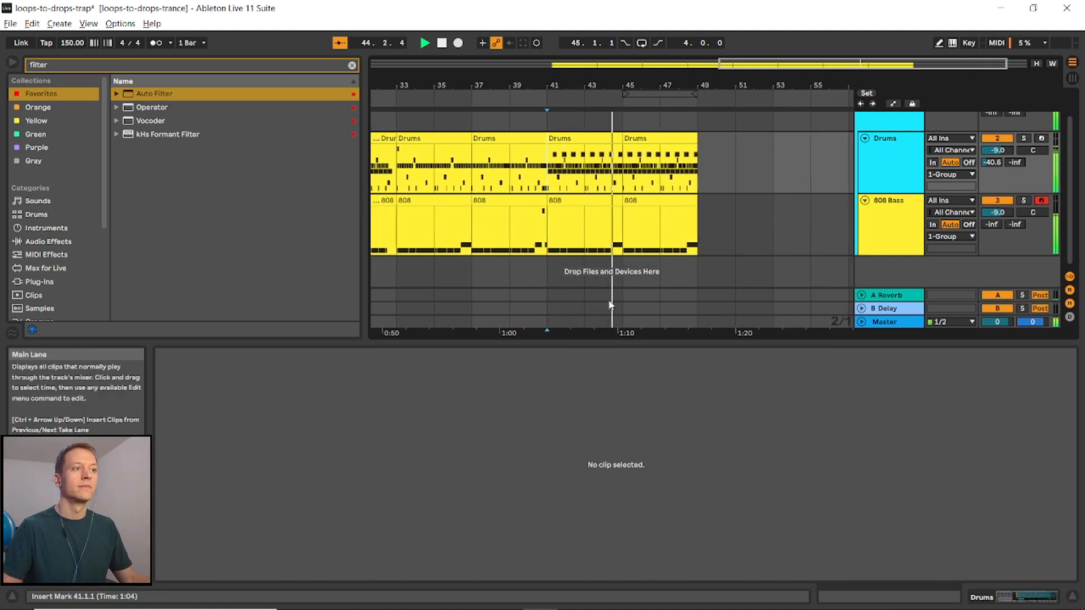
{"action": "key", "text": "space"}
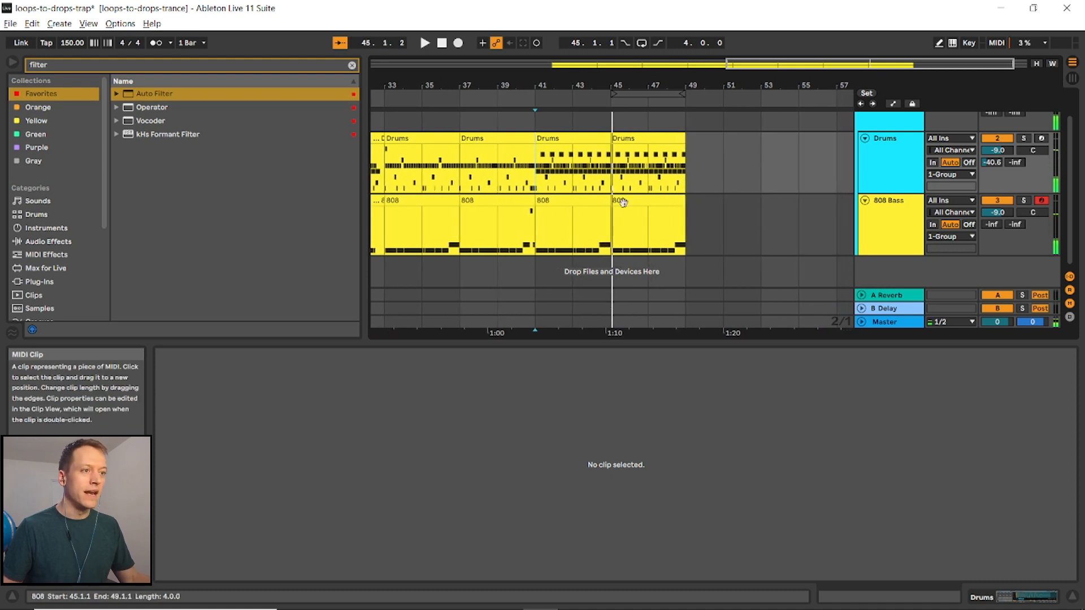
- Search the browser for noise and place the Cymatics - Dubstep White Noise Up - 150 BPM sample on a new track at bar 45
{"action": "left_click", "coordinate": [59, 67]}
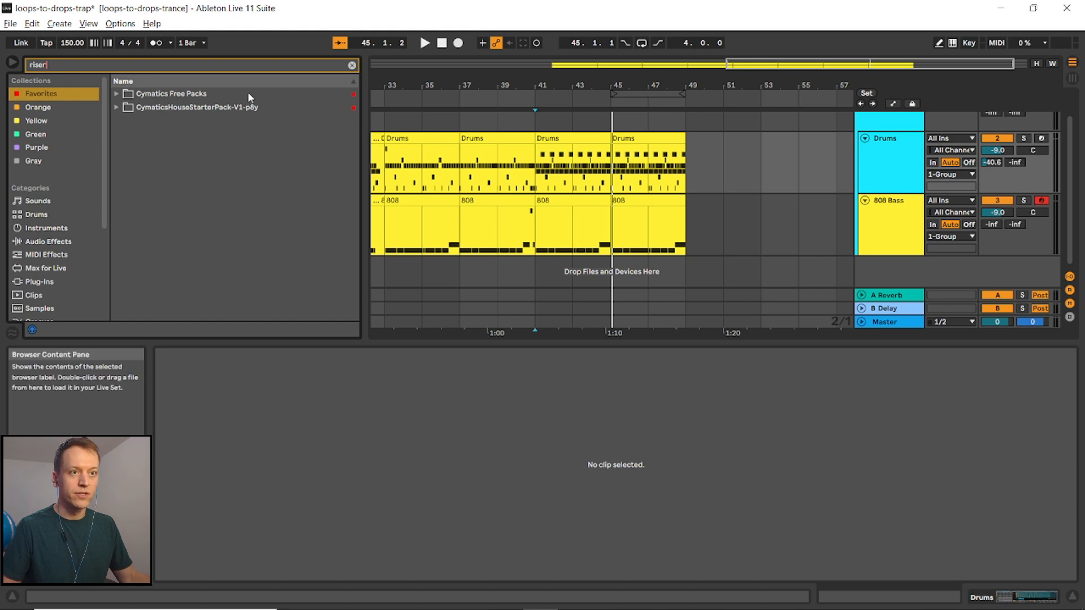
{"action": "left_click", "coordinate": [351, 66]}
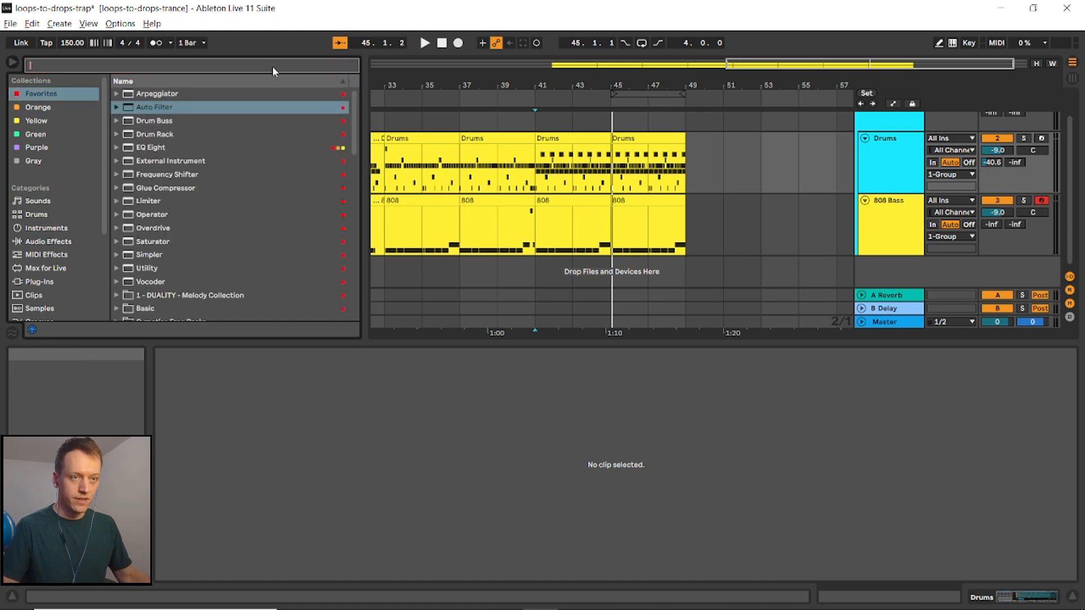
{"action": "type", "text": "noise"}
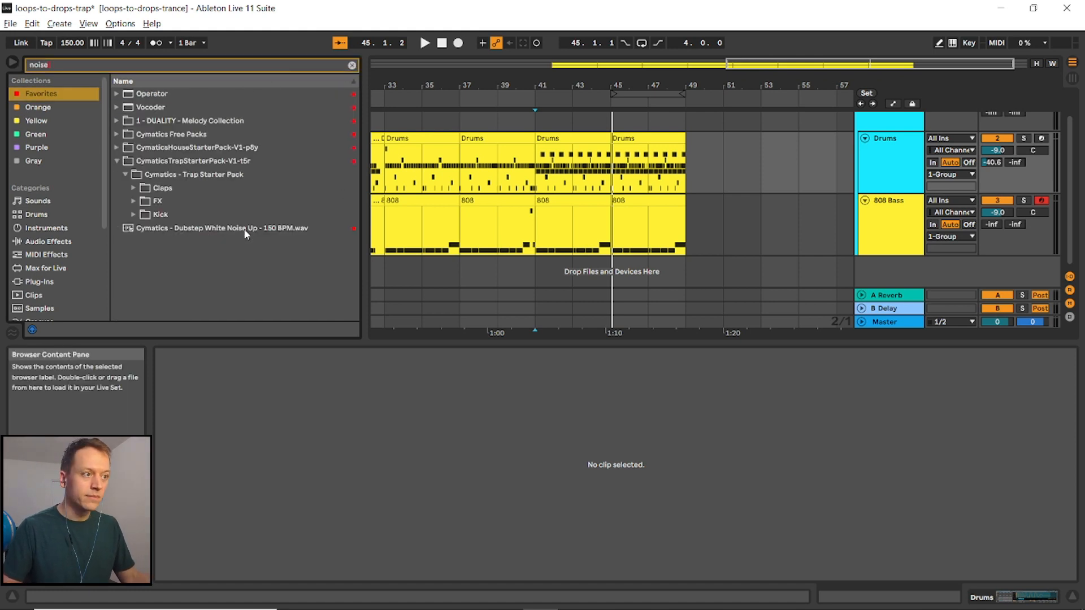
{"action": "left_click_drag", "start_coordinate": [244, 233], "coordinate": [614, 280]}
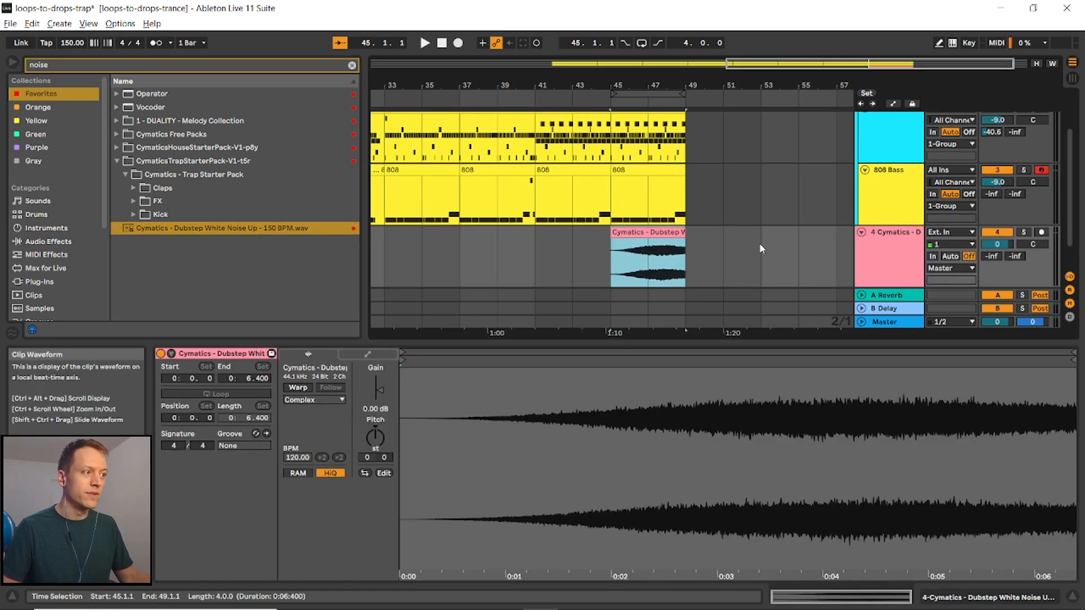
- Add a kick note at the end of the bar-45 drums clip
{"action": "scroll", "coordinate": [693, 248], "scroll_direction": "up", "scroll_amount": 1}
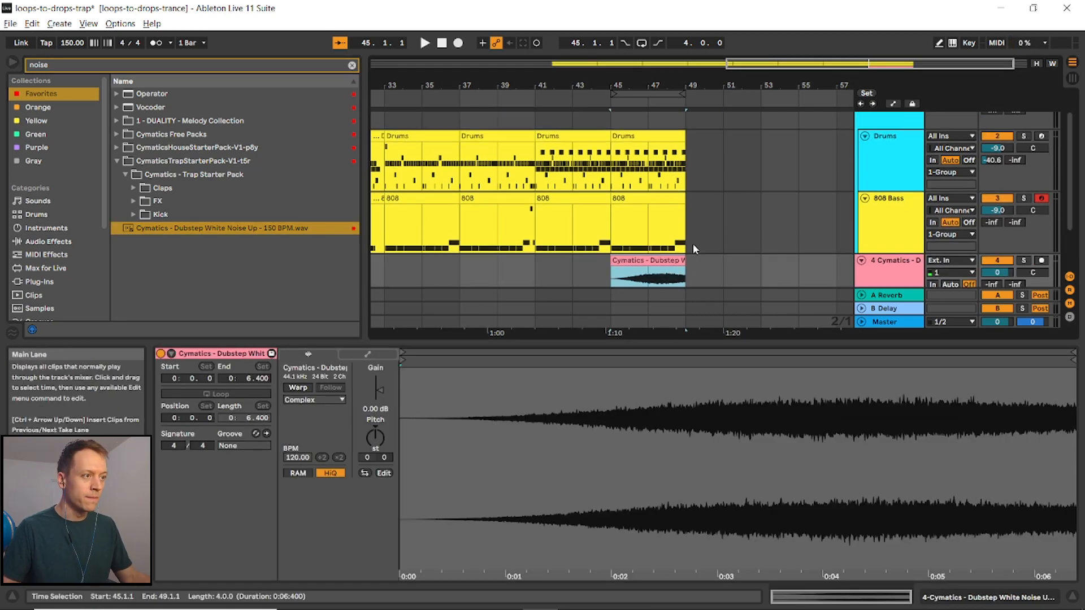
{"action": "scroll", "coordinate": [687, 193], "scroll_direction": "up", "scroll_amount": 3}
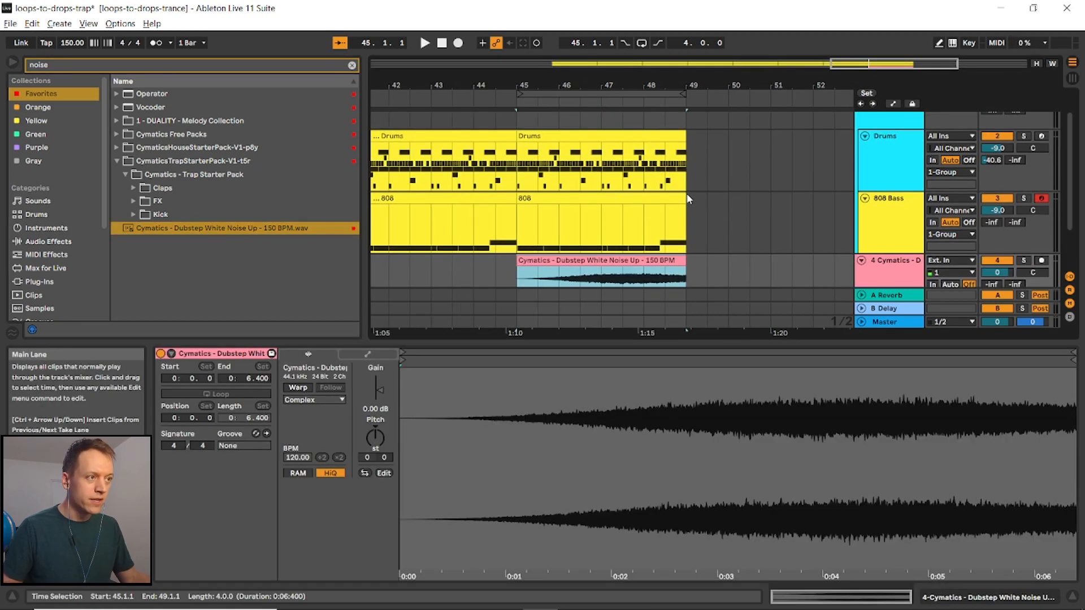
{"action": "left_click", "coordinate": [662, 134]}
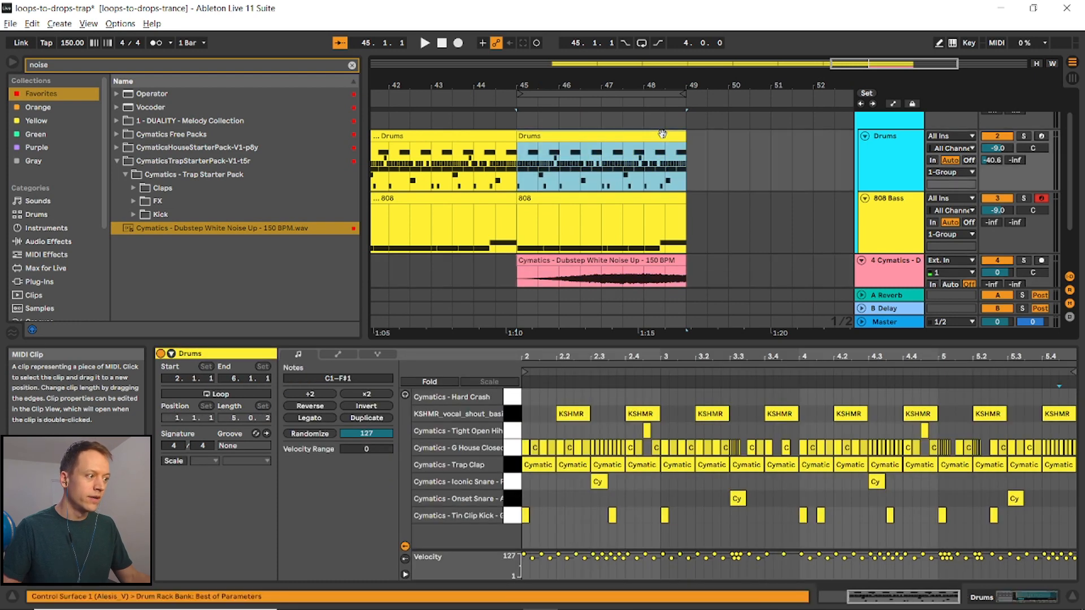
{"action": "double_click", "coordinate": [1045, 515]}
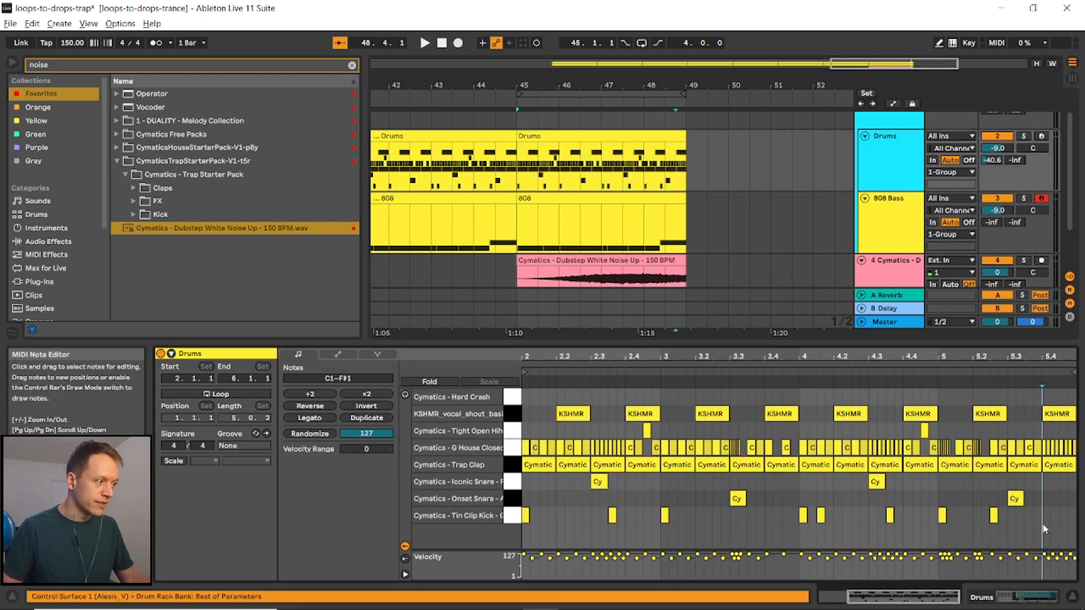
{"action": "key", "text": "b"}
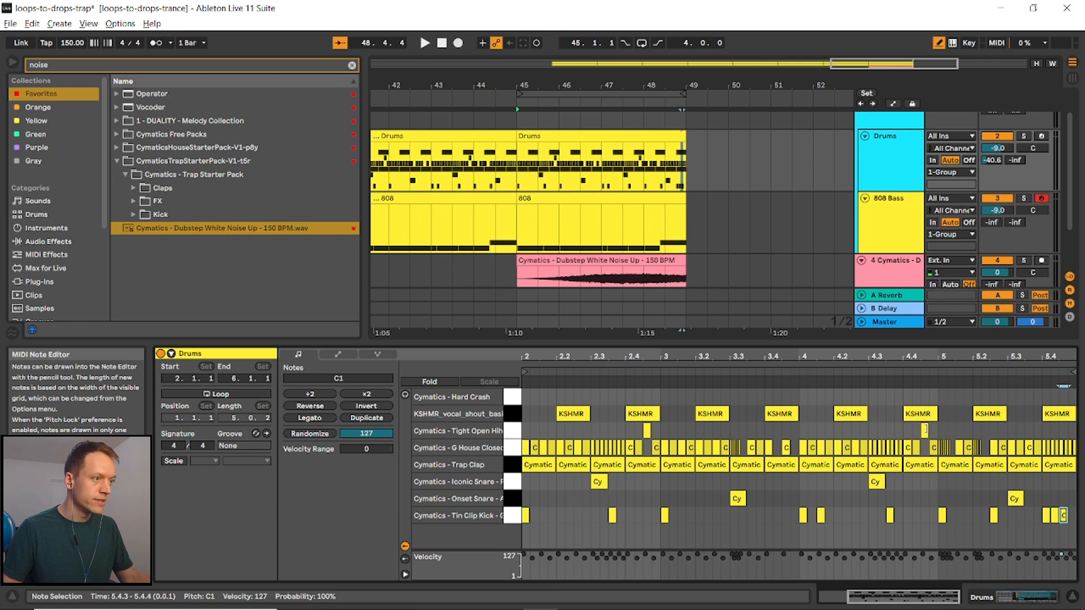
- Shorten the final D#3 note in the bar-45 808 clip and add a short D#3 note at its very end
{"action": "left_click", "coordinate": [664, 199]}
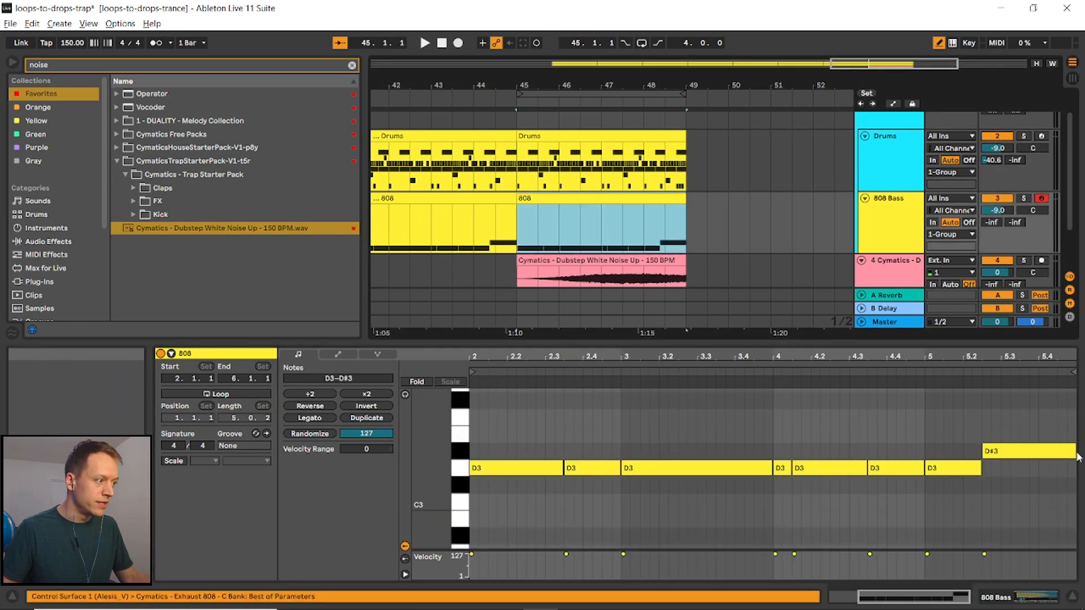
{"action": "left_click_drag", "start_coordinate": [1077, 458], "coordinate": [1039, 450]}
{"action": "left_click", "coordinate": [1052, 451]}
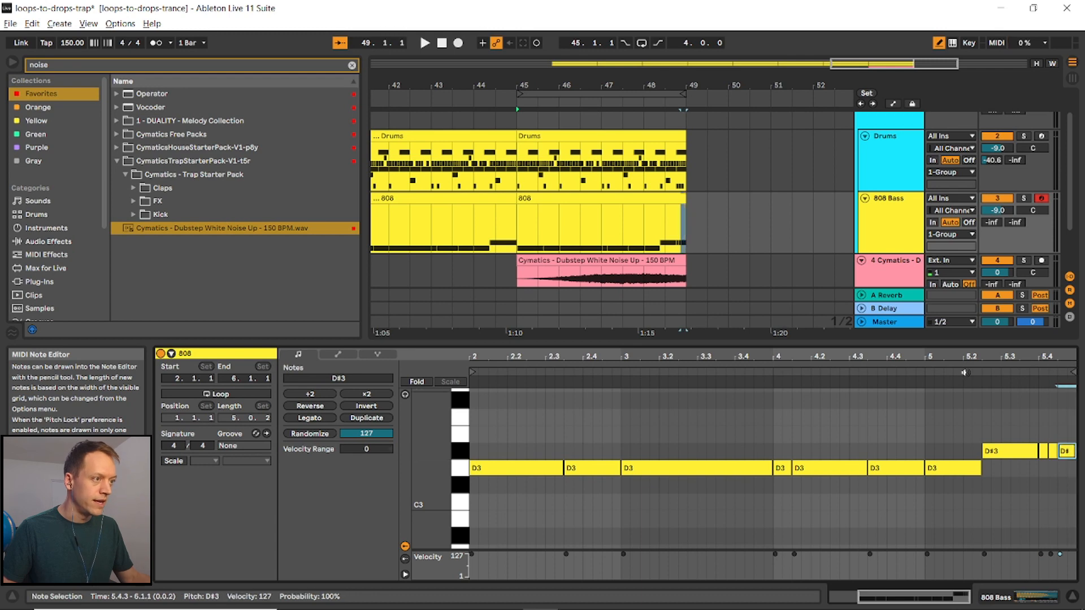
- Extend the ends of the bar-45 Drums and 808 clips by two beats
{"action": "left_click_drag", "start_coordinate": [686, 139], "coordinate": [707, 139]}
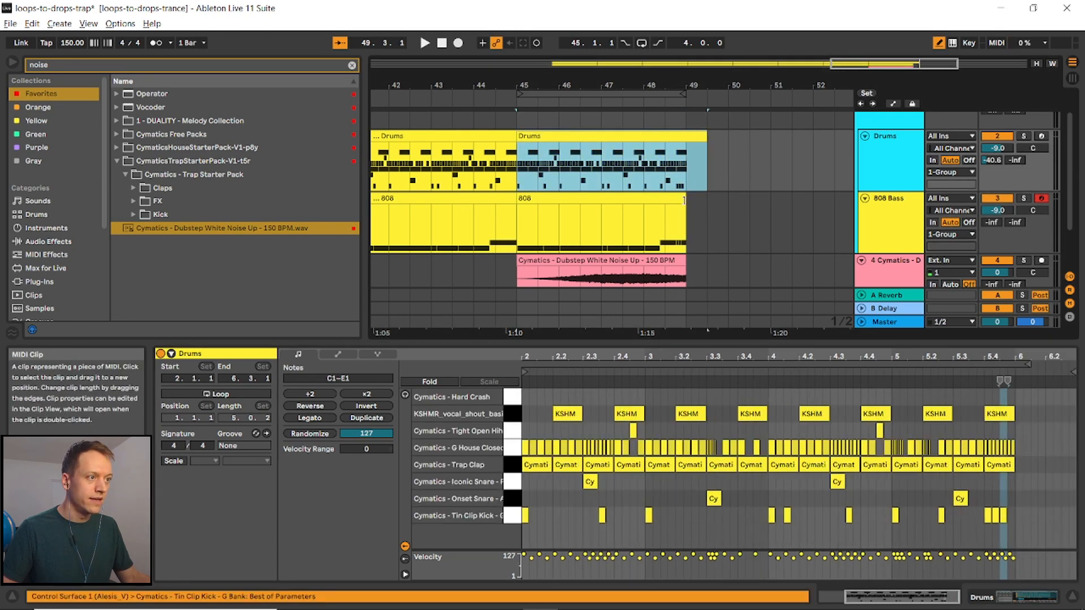
{"action": "left_click_drag", "start_coordinate": [684, 199], "coordinate": [706, 201]}
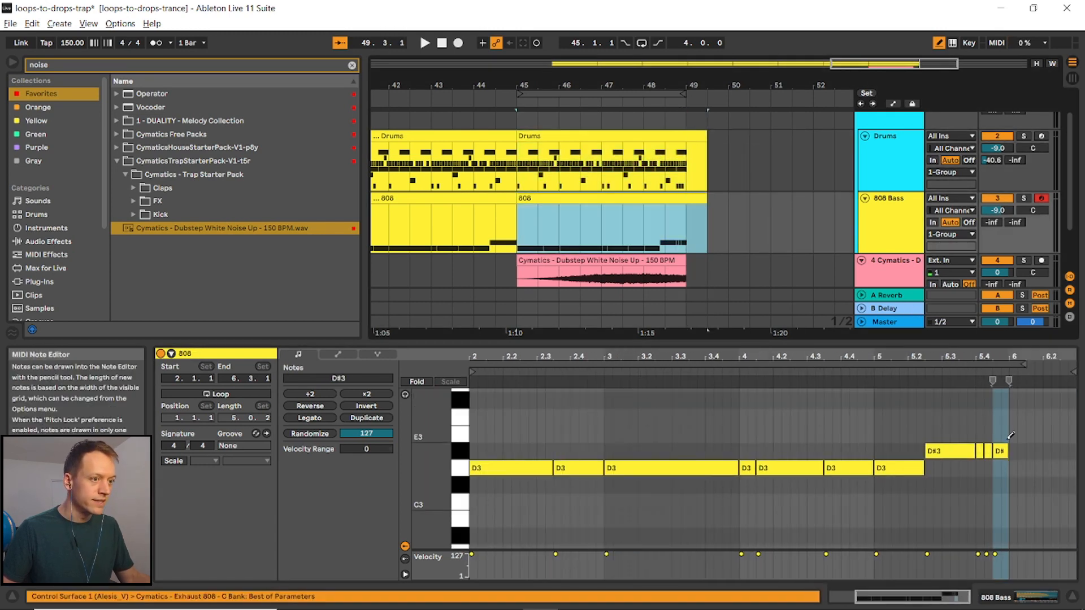
- Add a two-beat D3 note at the start of the extended section of the 808 clip
{"action": "scroll", "coordinate": [1005, 440], "scroll_direction": "up", "scroll_amount": 1}
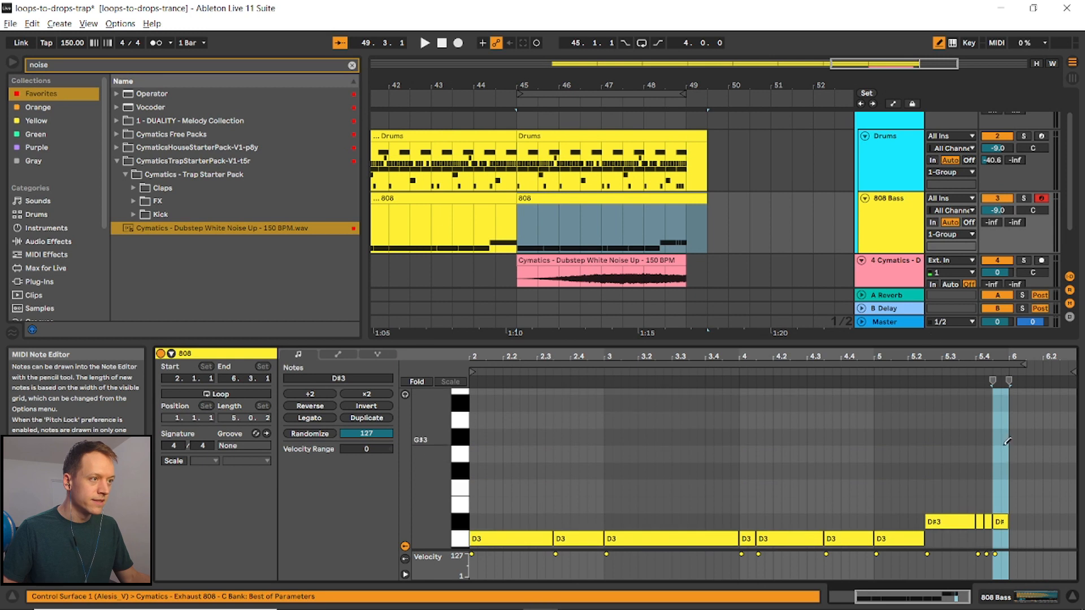
{"action": "scroll", "coordinate": [1014, 511], "scroll_direction": "down", "scroll_amount": 1}
{"action": "left_click", "coordinate": [1004, 510]}
{"action": "left_click", "coordinate": [1005, 510]}
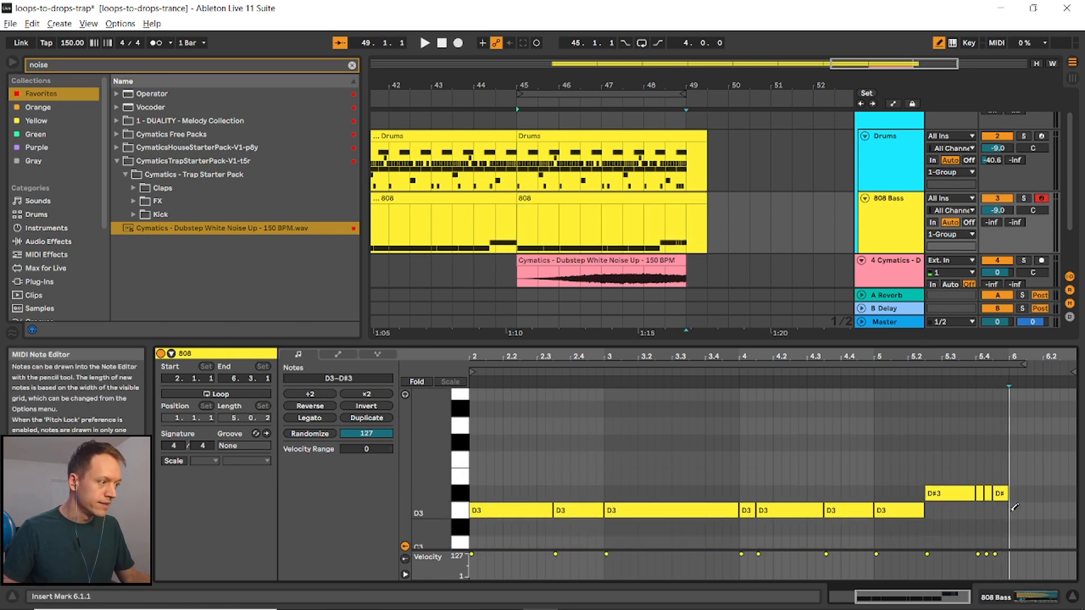
{"action": "left_click", "coordinate": [1013, 510]}
{"action": "mouse_move", "coordinate": [1017, 510]}
{"action": "left_mouse_down"}
{"action": "mouse_move", "coordinate": [1071, 510]}
{"action": "mouse_move", "coordinate": [894, 509]}
{"action": "left_mouse_up"}
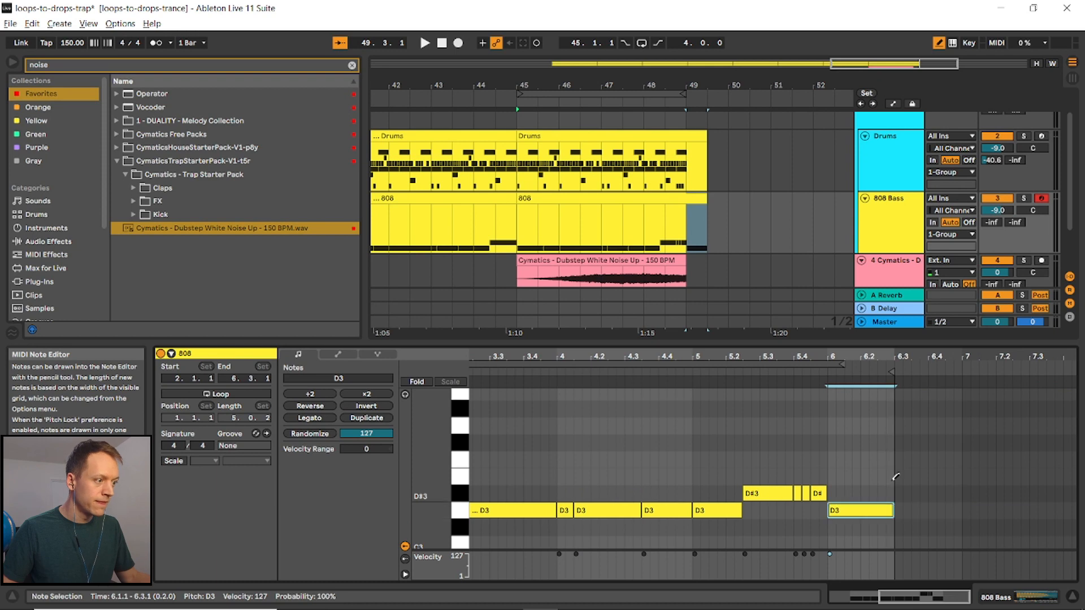
- Add a Hard Crash note and a kick note at the start of the extended section of the drums clip
{"action": "left_click", "coordinate": [693, 137]}
{"action": "left_click", "coordinate": [1019, 395]}
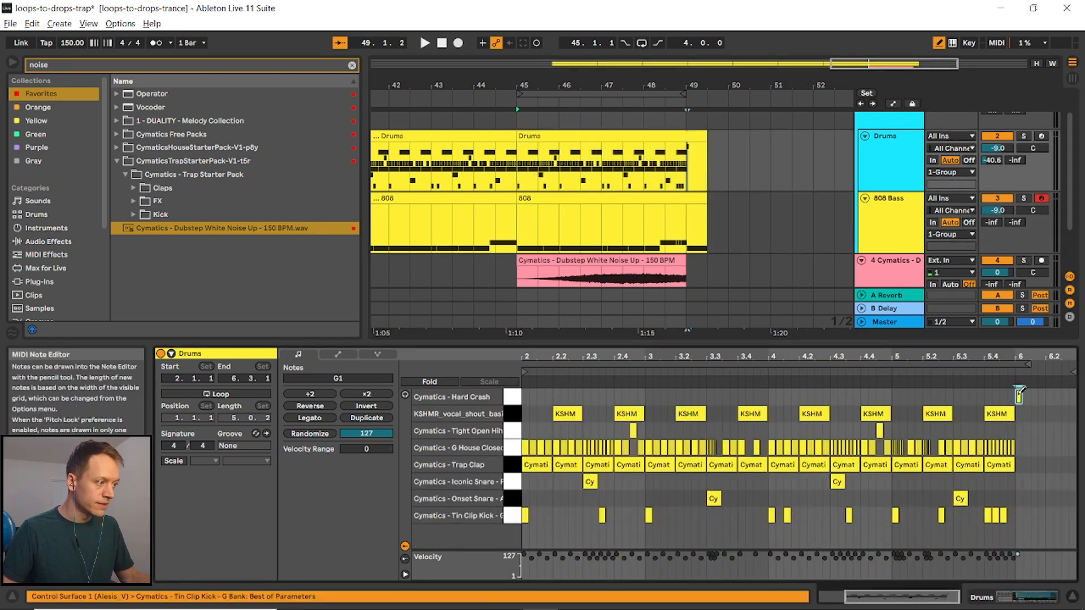
{"action": "left_click", "coordinate": [1020, 515]}
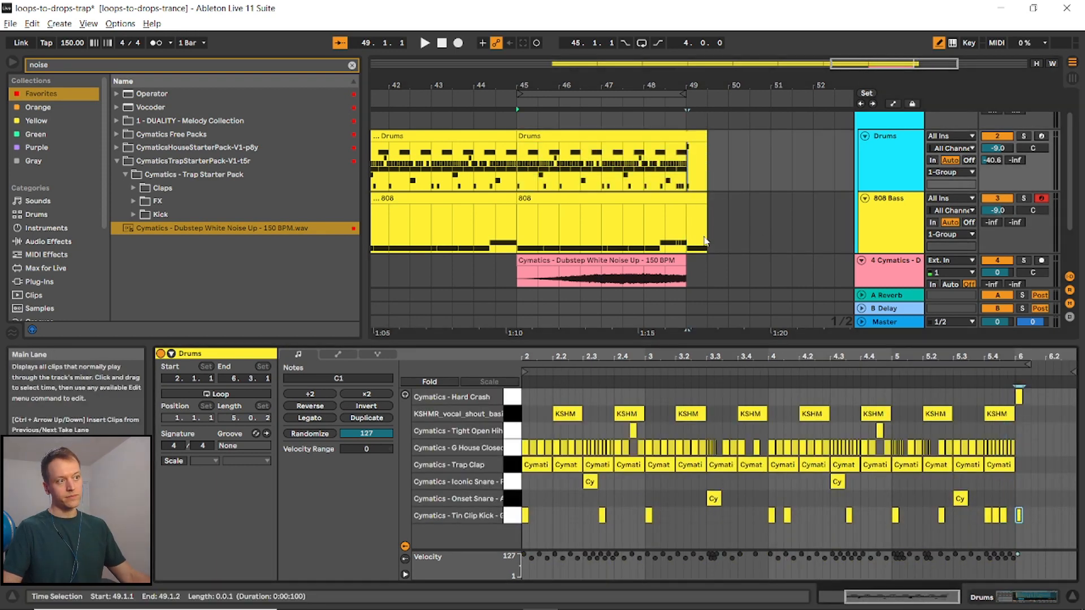
- Play the arrangement from bar 17 and lower the white-noise riser track's volume to -17.2 dB
{"action": "scroll", "coordinate": [661, 139], "scroll_direction": "down", "scroll_amount": 5}
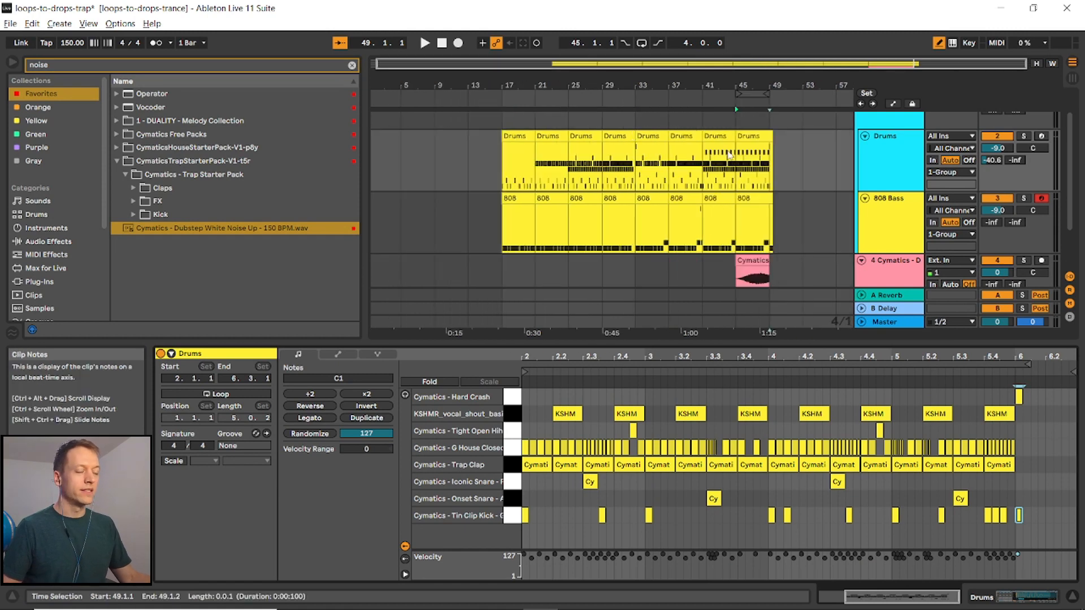
{"action": "key", "text": "Tab"}
{"action": "left_click", "coordinate": [1010, 69]}
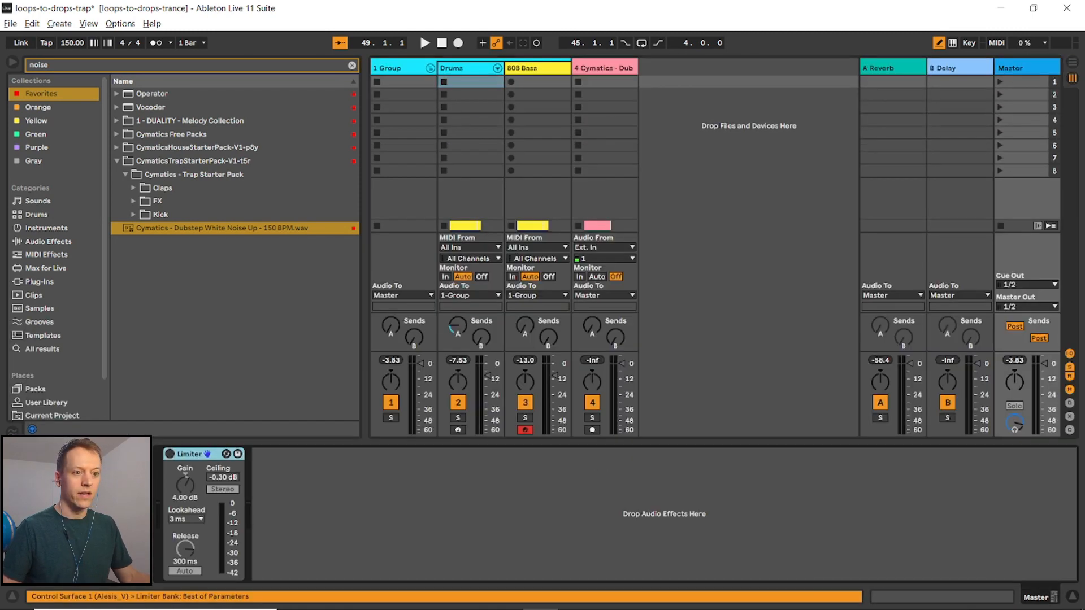
{"action": "key", "text": "Tab"}
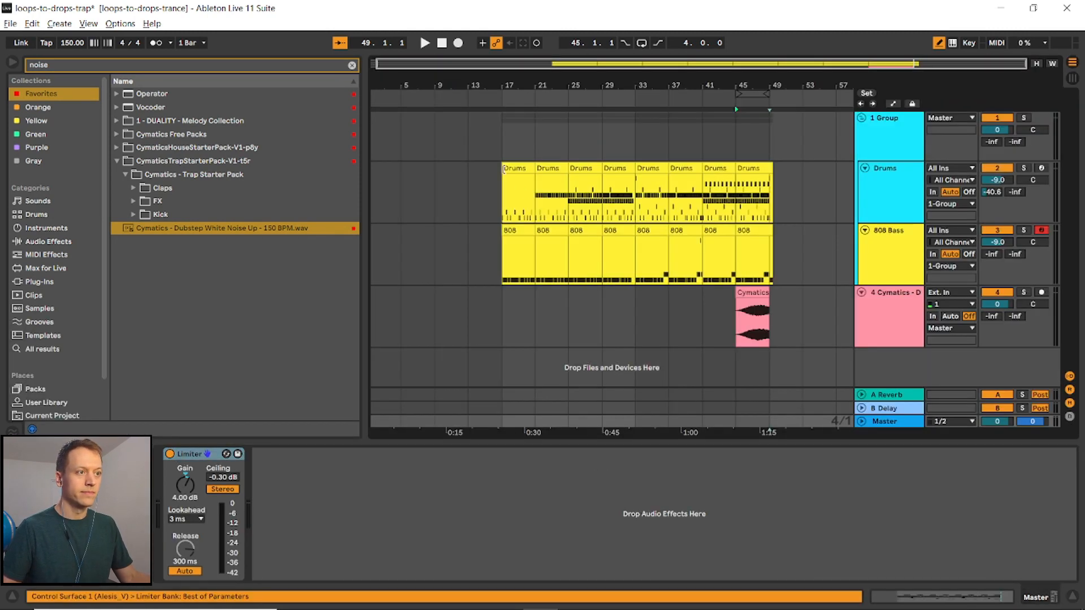
{"action": "left_click", "coordinate": [507, 195]}
{"action": "key", "text": "space"}
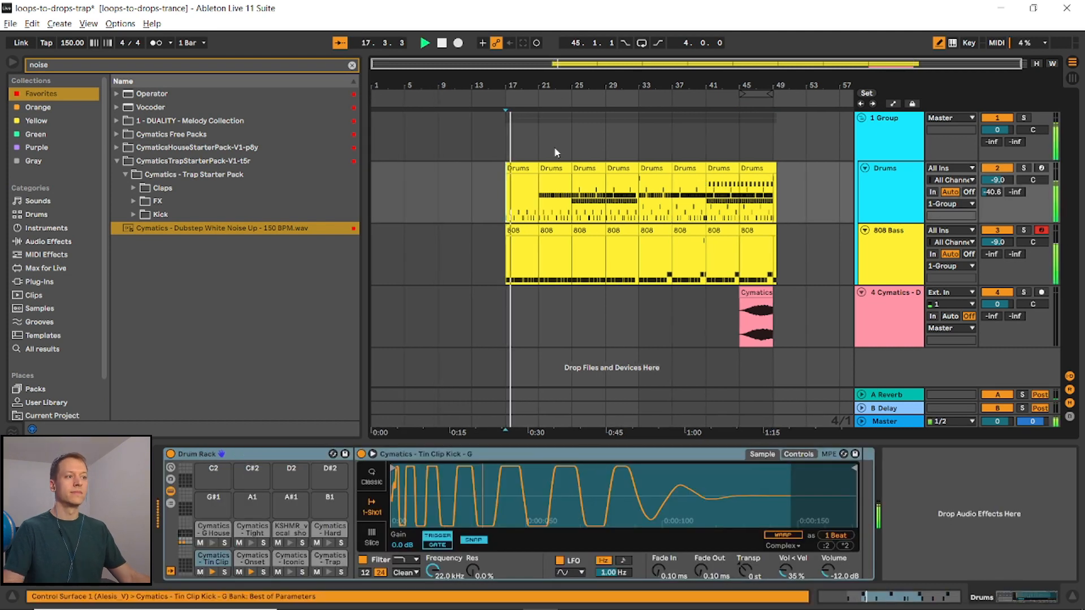
{"action": "left_click_drag", "start_coordinate": [998, 304], "coordinate": [997, 324]}
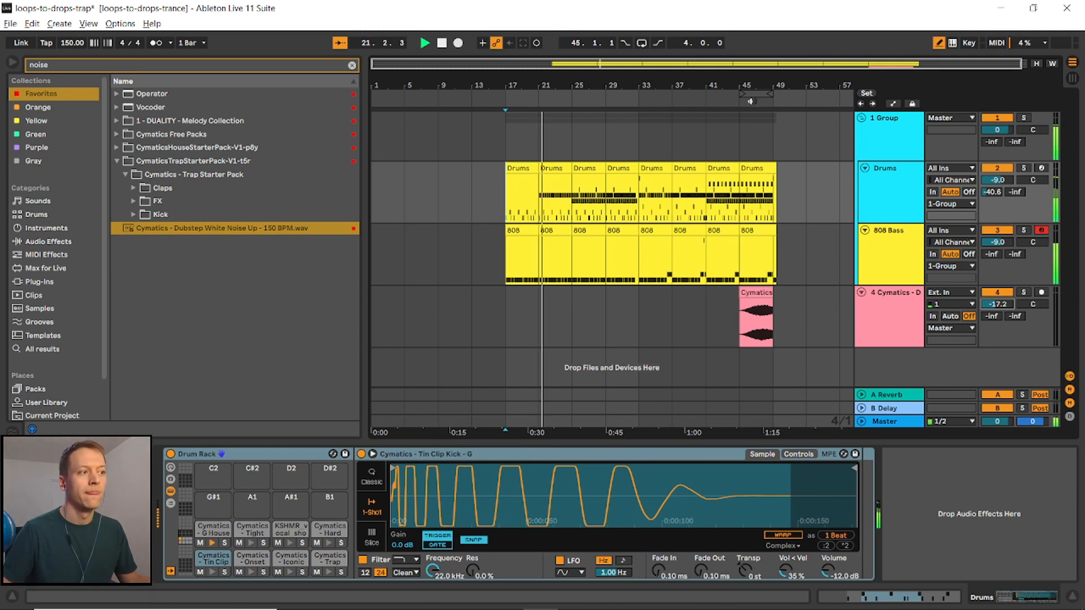